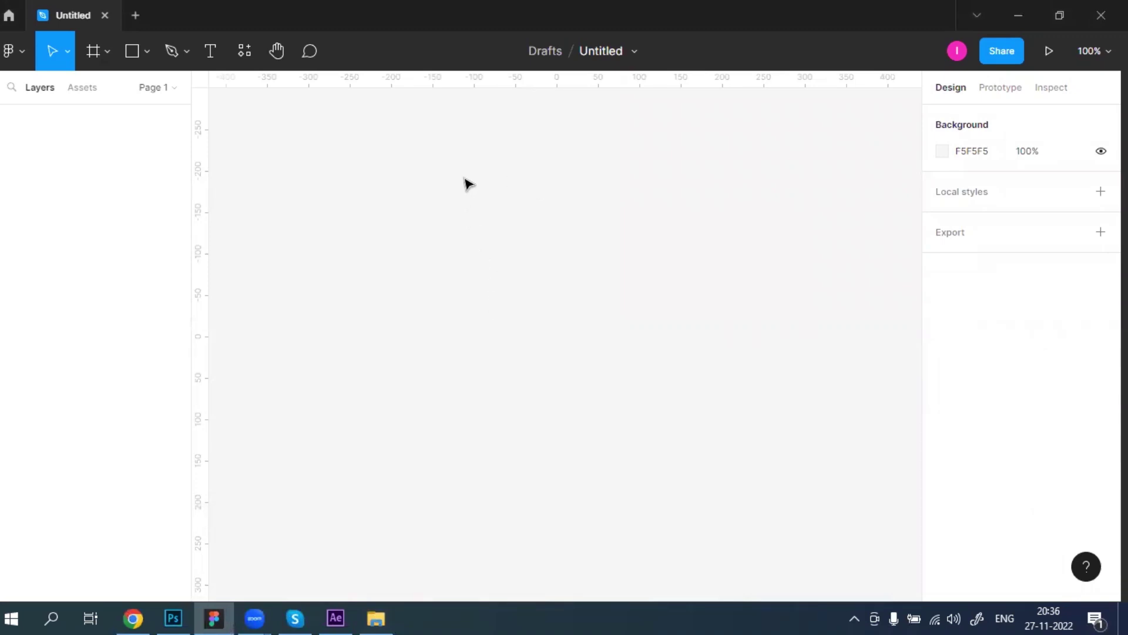
Draw a trial wide rectangle on the canvas, then delete it.
key("r")
mouse_move(397, 208)
left_mouse_down()
mouse_move(630, 242)
mouse_move(605, 244)
left_mouse_up()
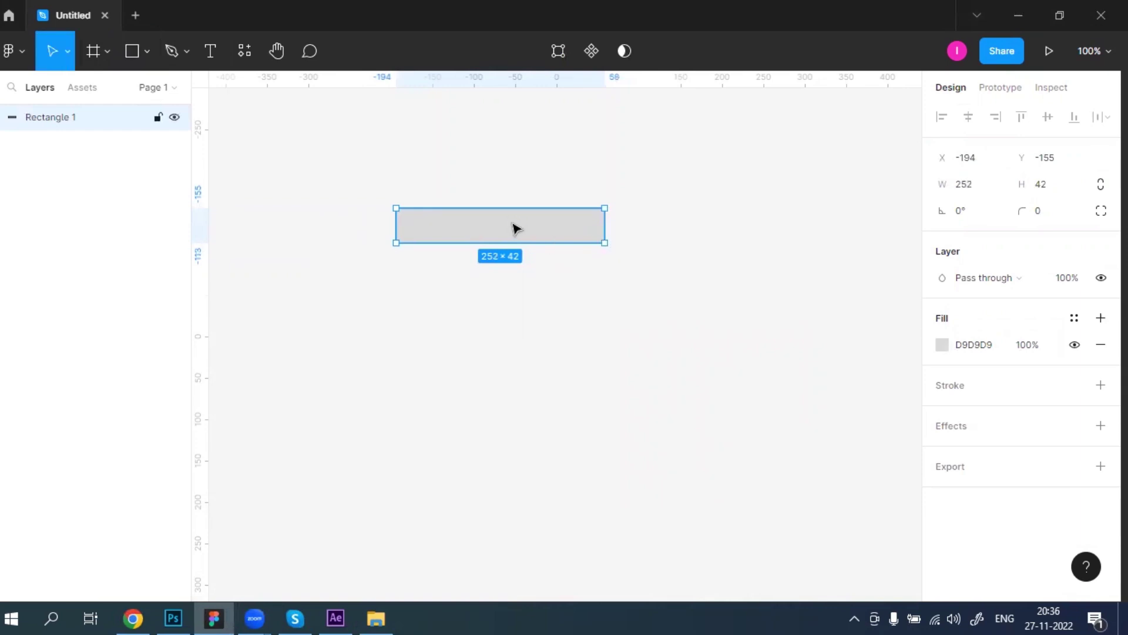
key("Delete")
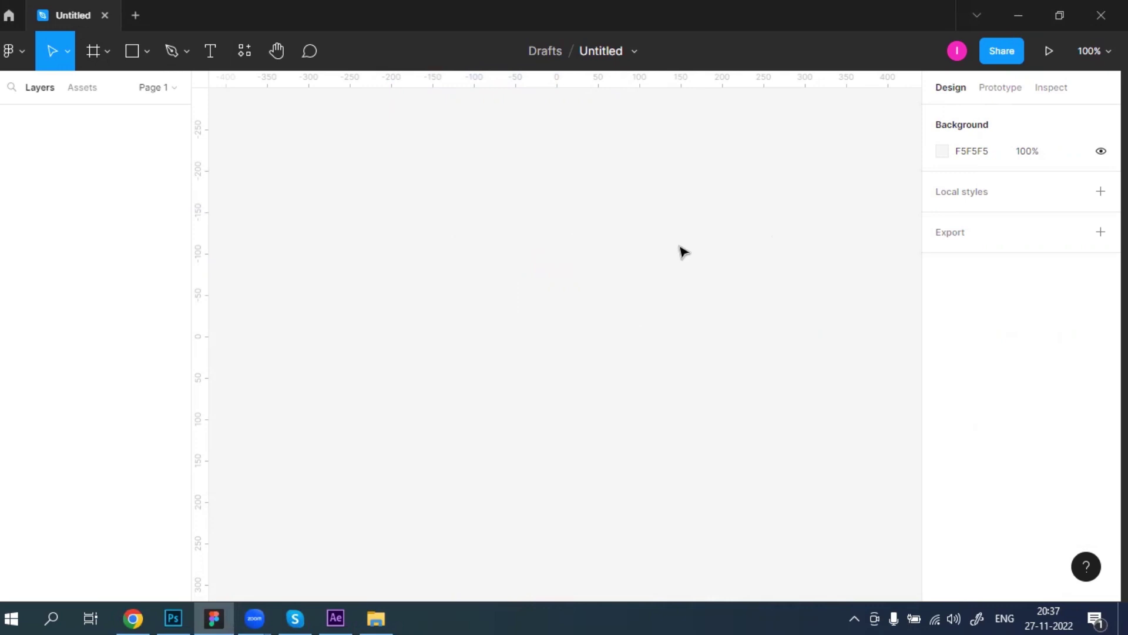
Sketch a 254×40 header bar with a thin line below it, then delete both rectangles.
left_click(130, 51)
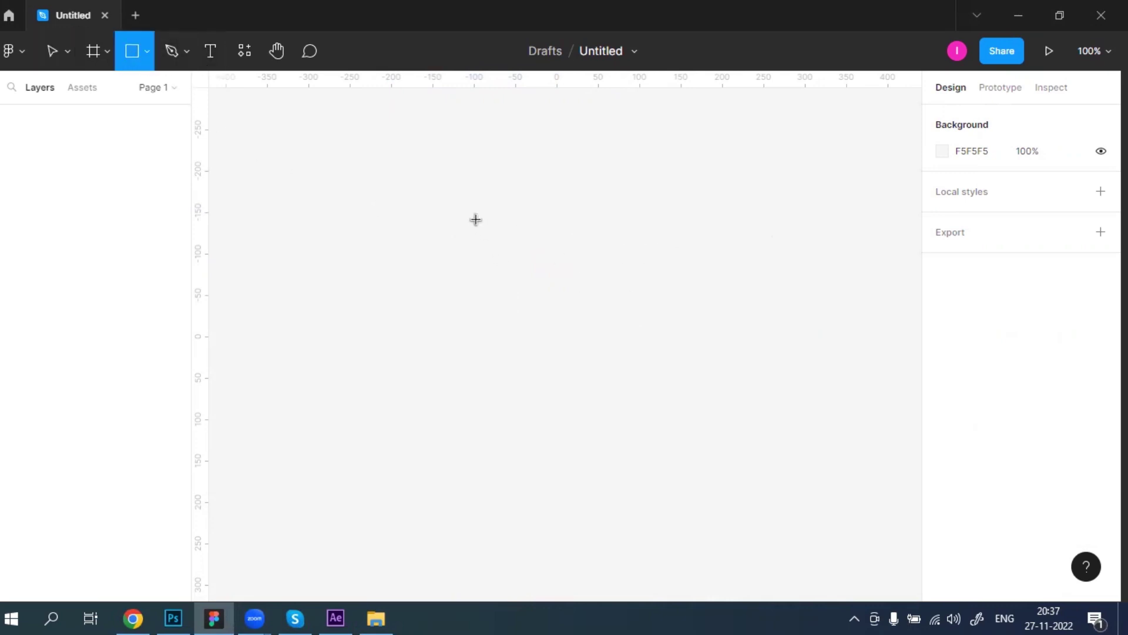
left_click_drag(475, 218, 685, 253)
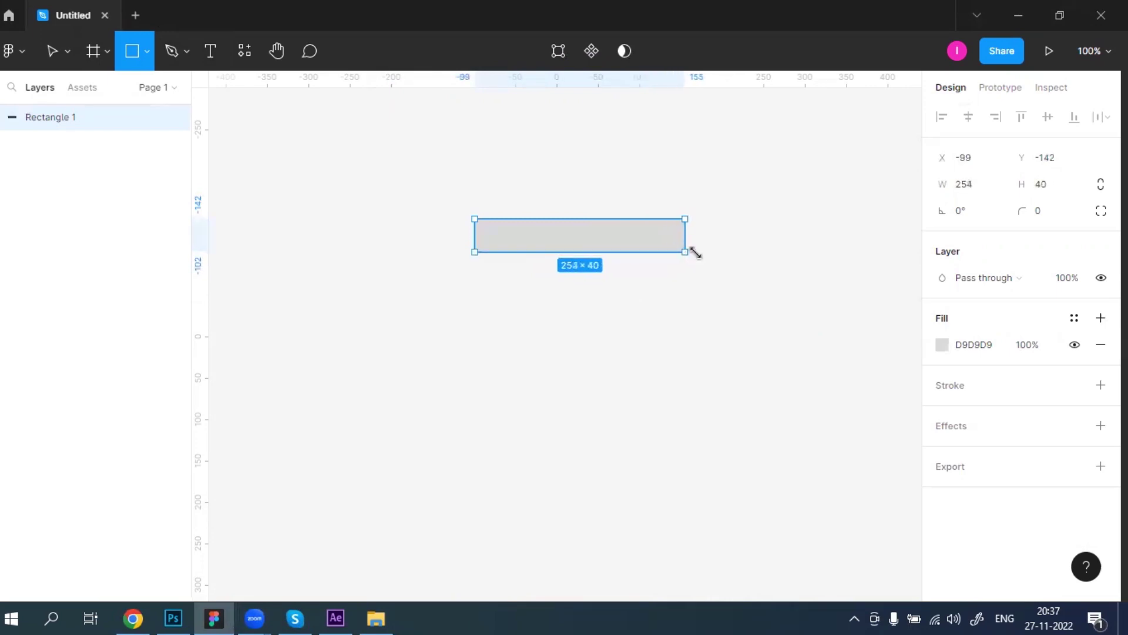
left_click(131, 53)
mouse_move(476, 262)
left_mouse_down()
mouse_move(686, 365)
mouse_move(690, 396)
left_mouse_up()
left_click(585, 249)
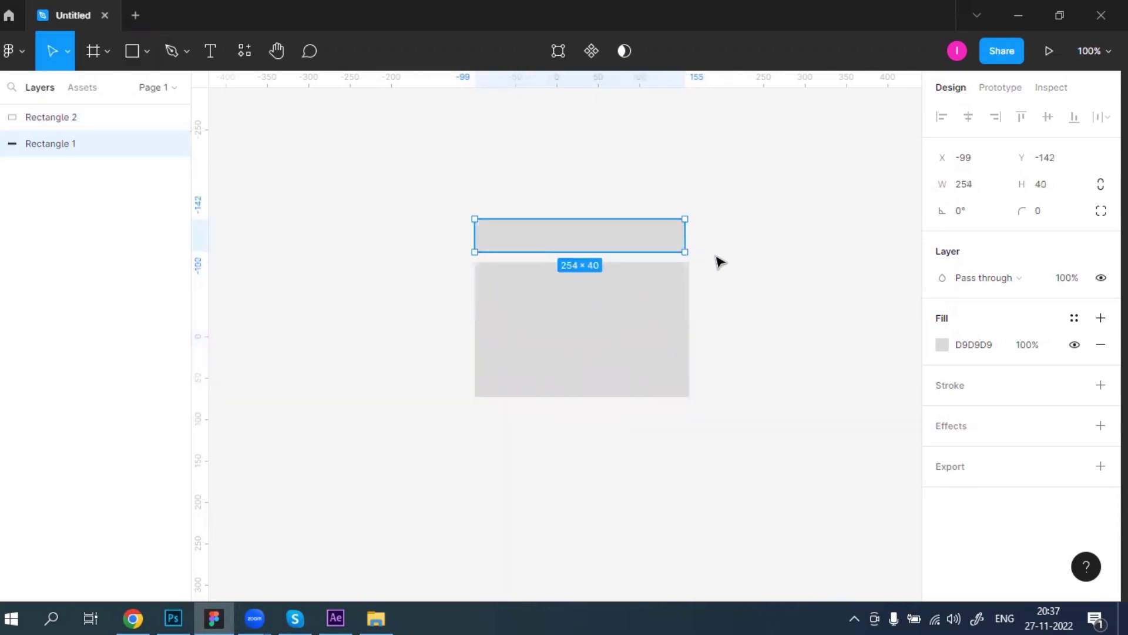
left_click(723, 258)
left_click(620, 333)
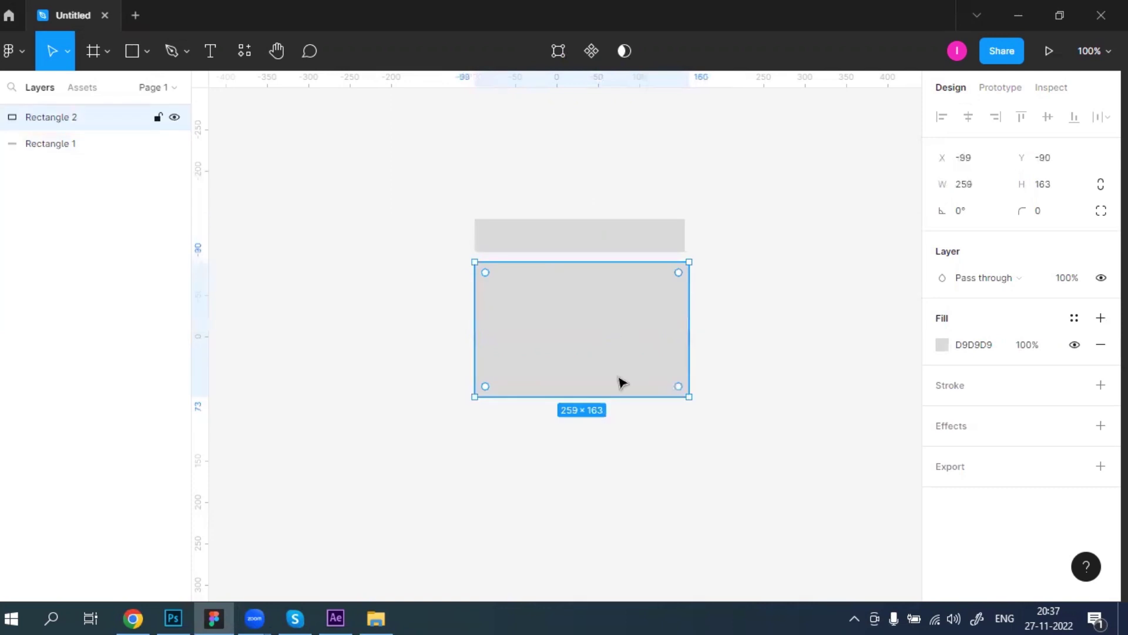
left_click(624, 231)
left_click(596, 396)
left_click_drag(594, 398, 586, 260)
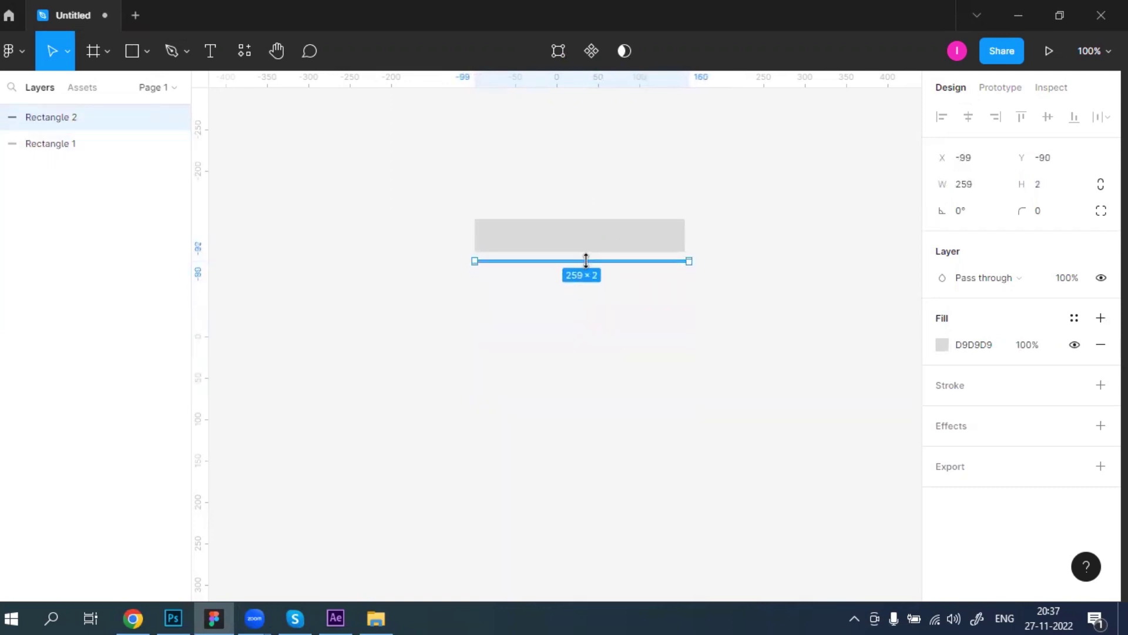
left_click(641, 341)
key("ctrl+a")
key("Delete")
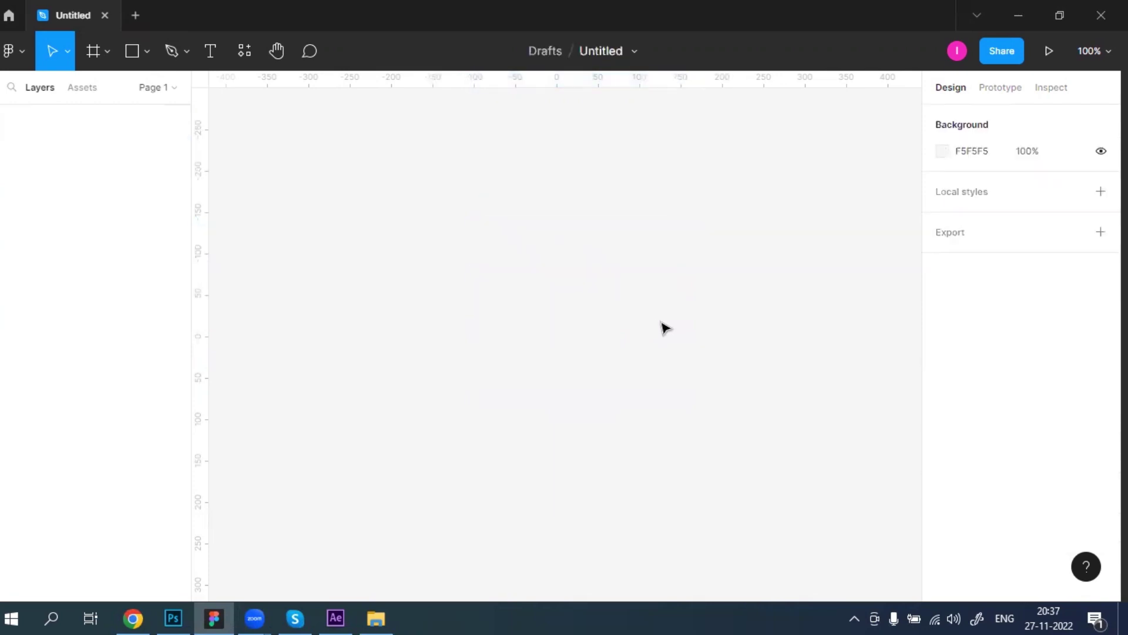
Create a text layer reading 'Accordian Heading'.
left_click(210, 53)
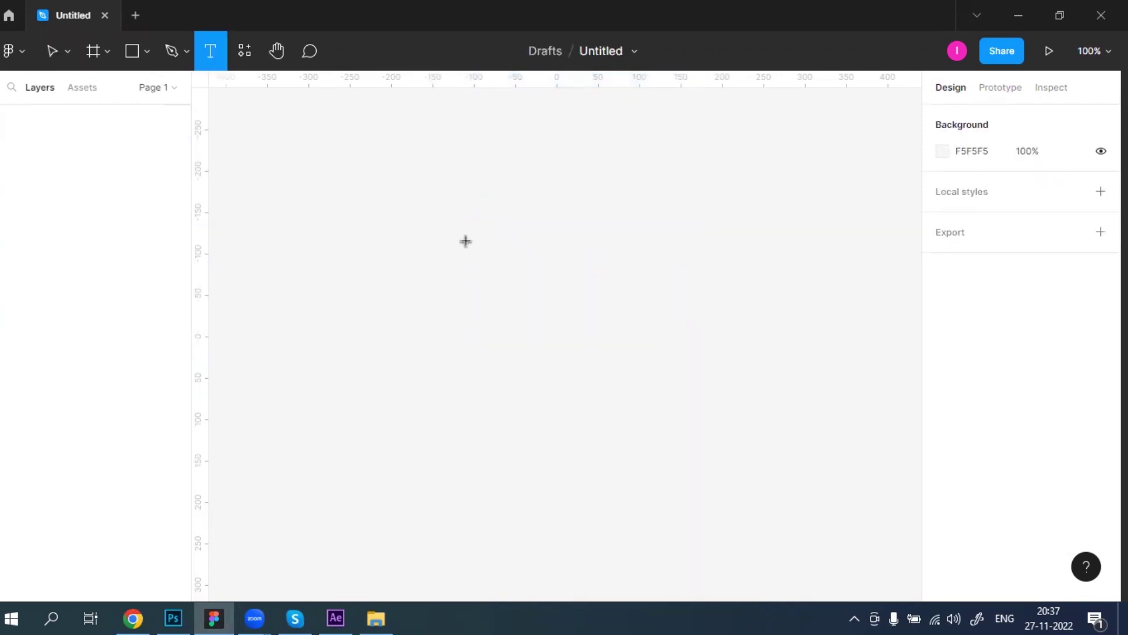
left_click(466, 241)
type("Accor")
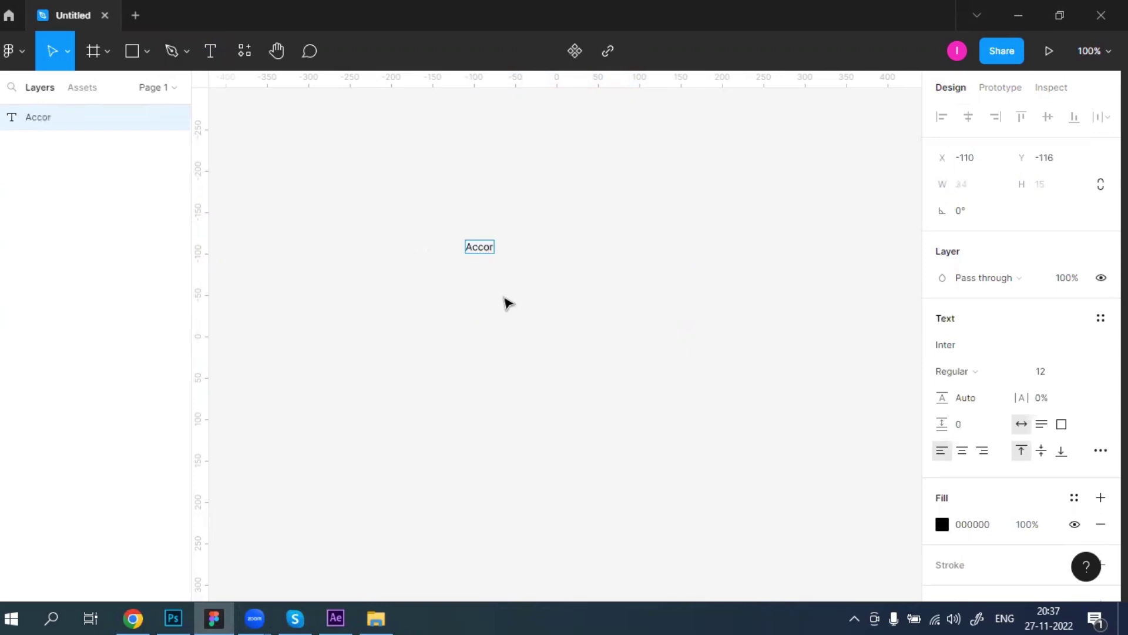
type("dian Heading")
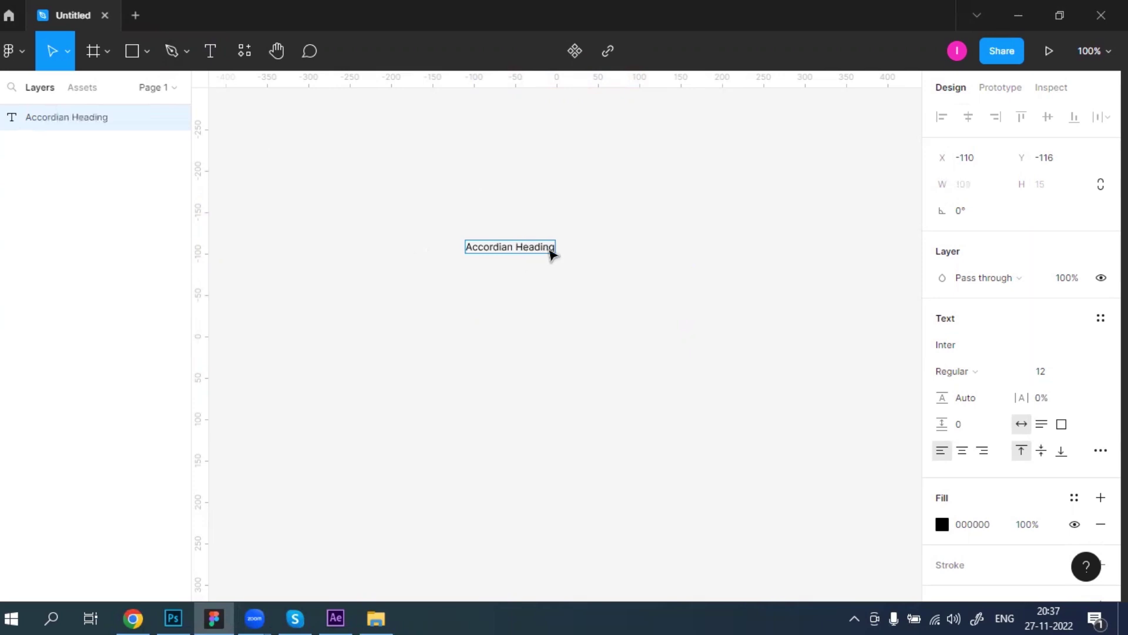
Set the heading text to 15-point Inter Bold.
key("ctrl+a")
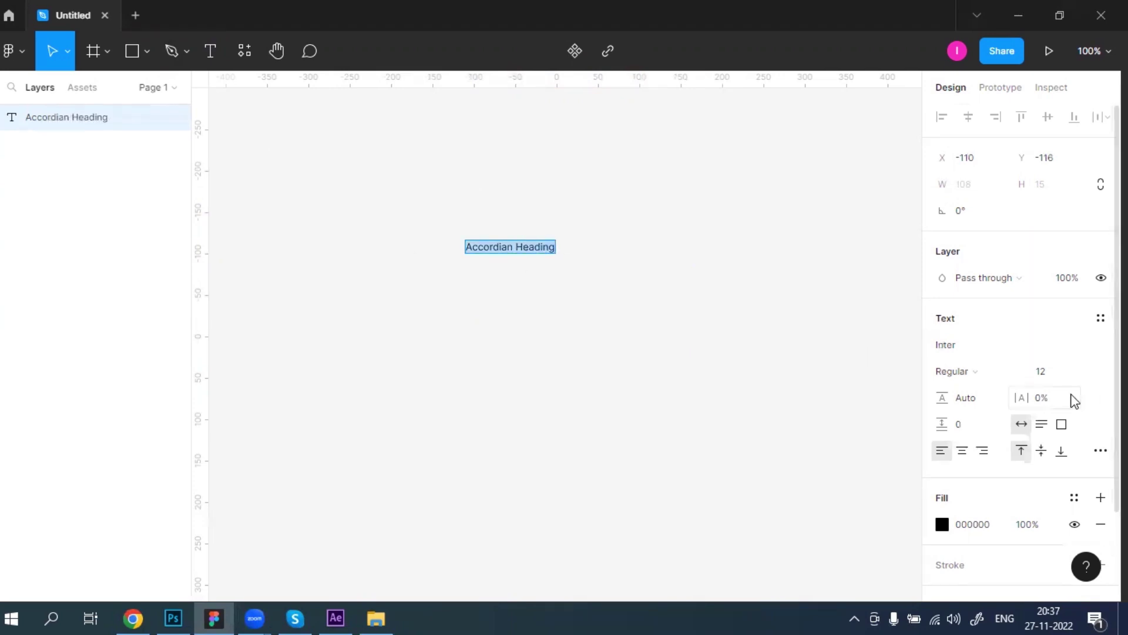
left_click(1084, 379)
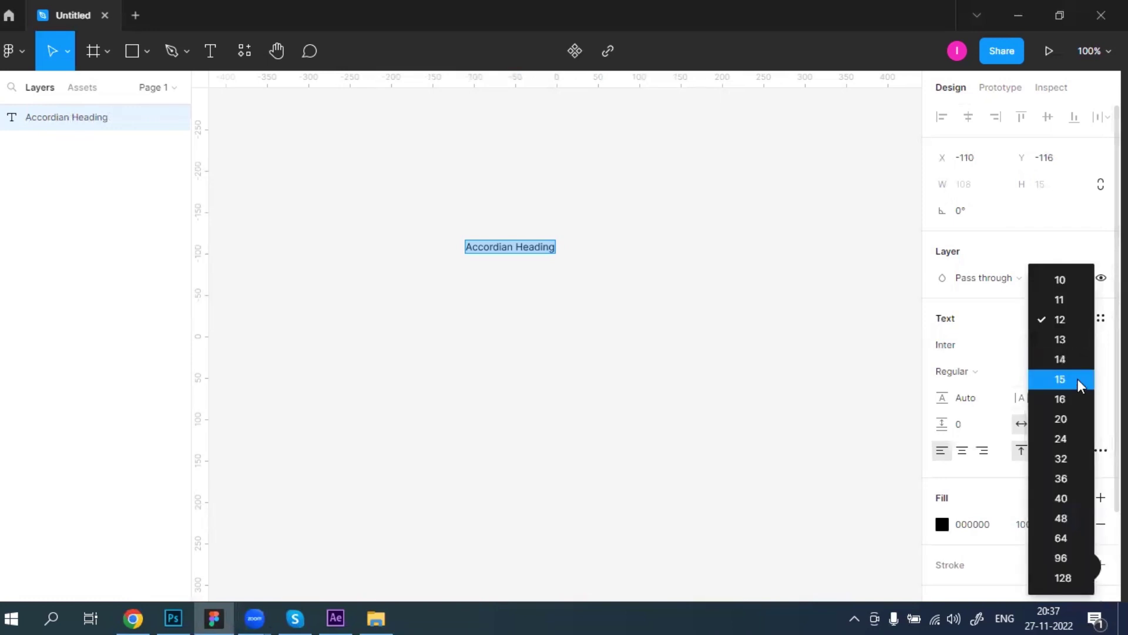
left_click(1078, 378)
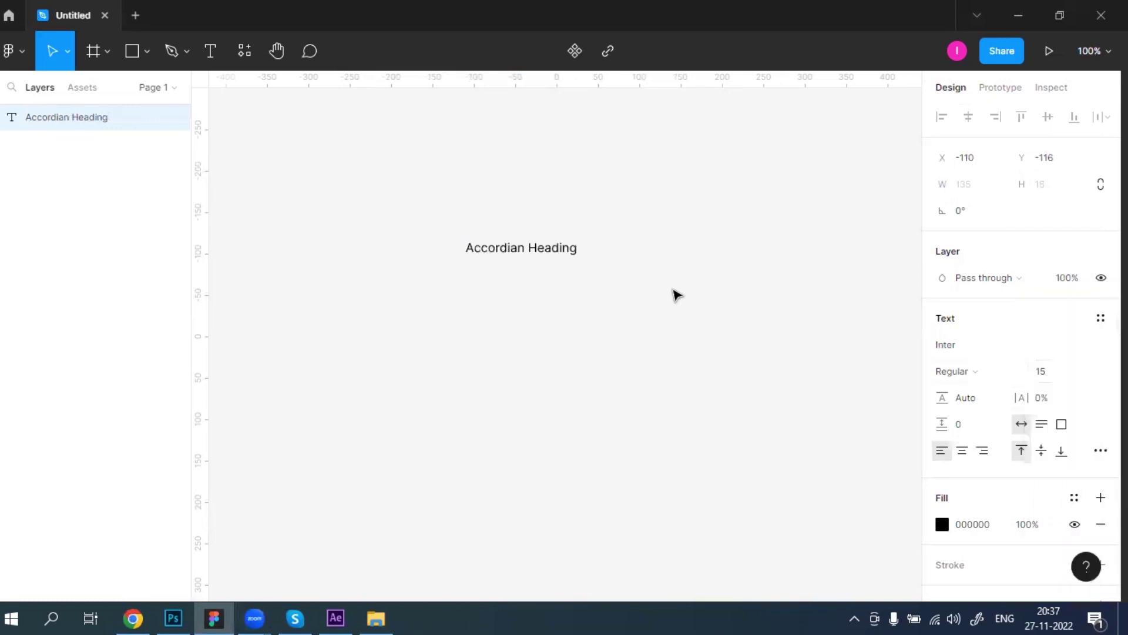
triple_click(570, 248)
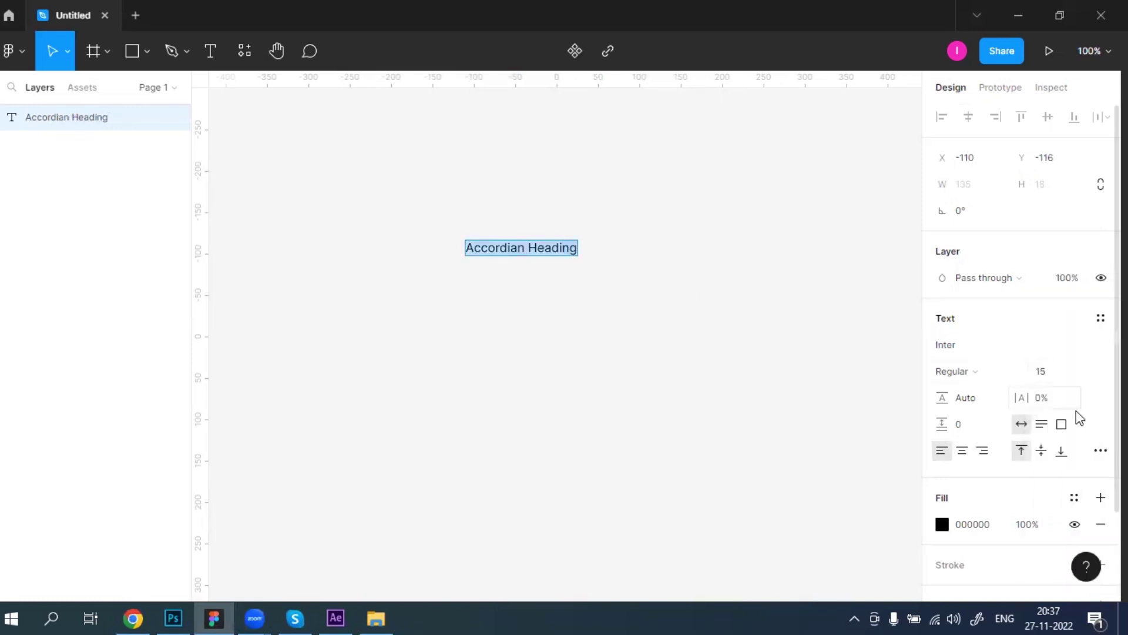
left_click(992, 380)
left_click(982, 310)
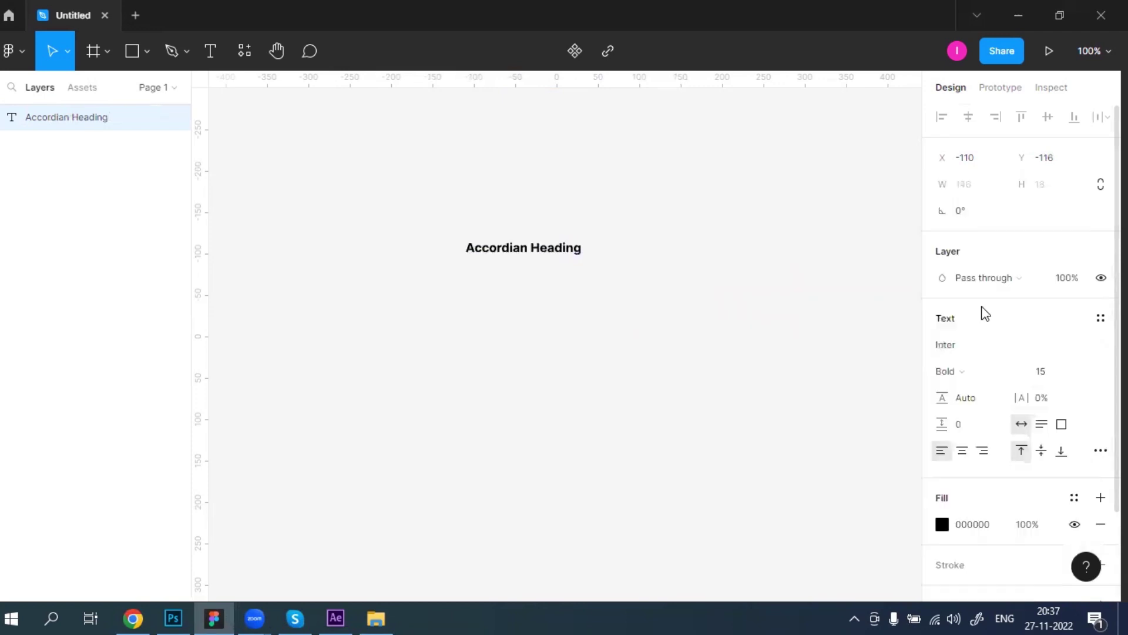
key("Escape")
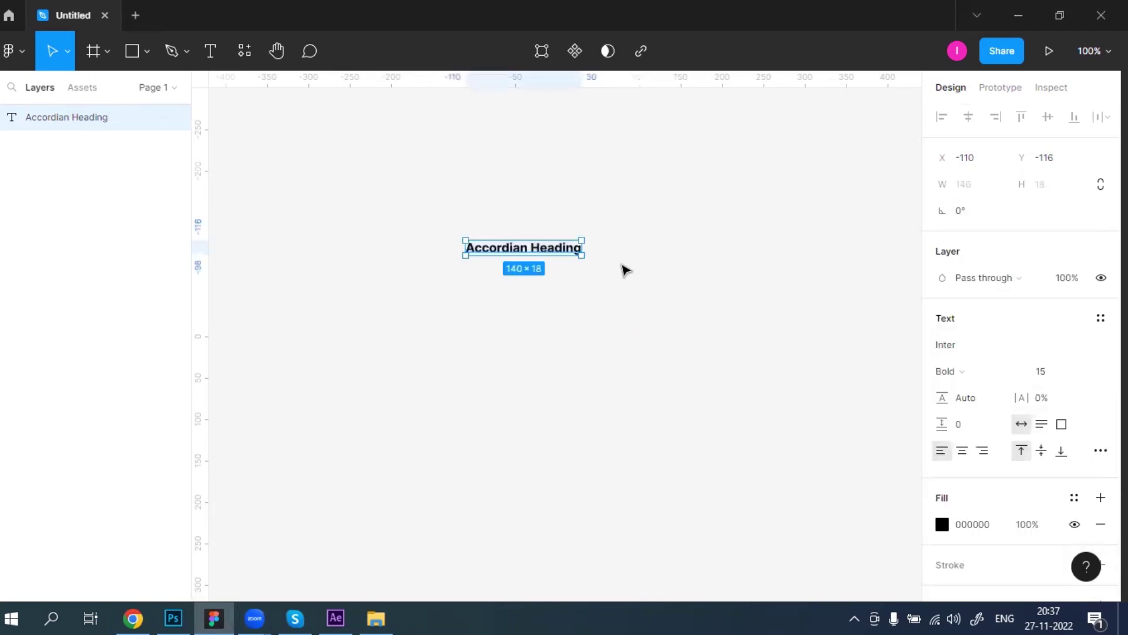
Insert a chevron-circle-down icon from Font Awesome Icons beside the heading.
right_click(638, 253)
mouse_move(673, 388)
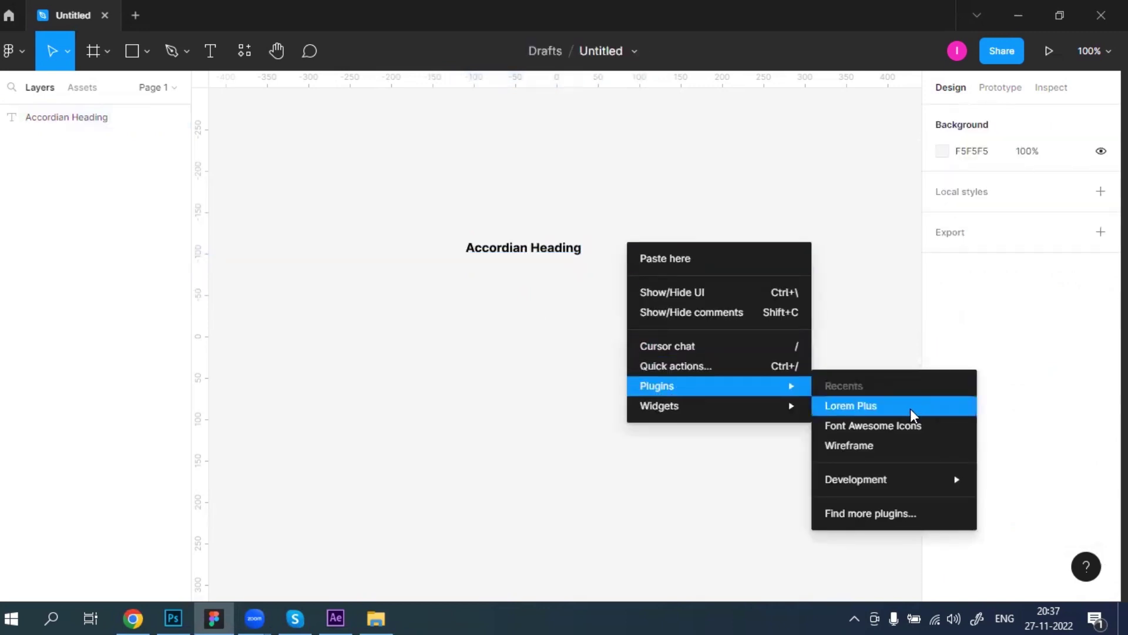
key("Escape")
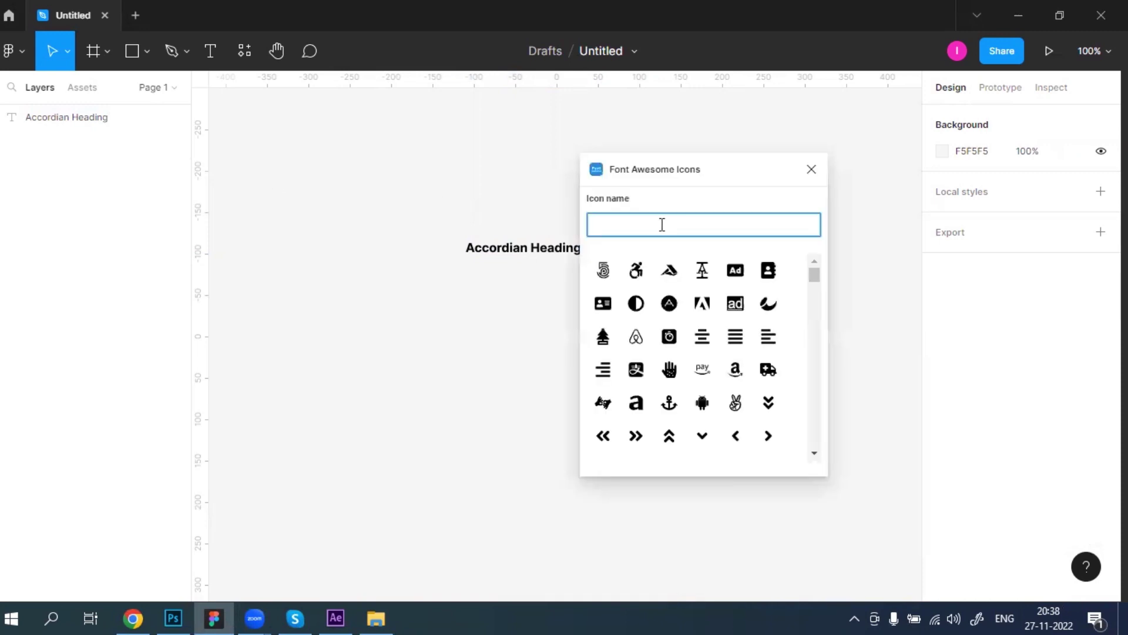
type("chev")
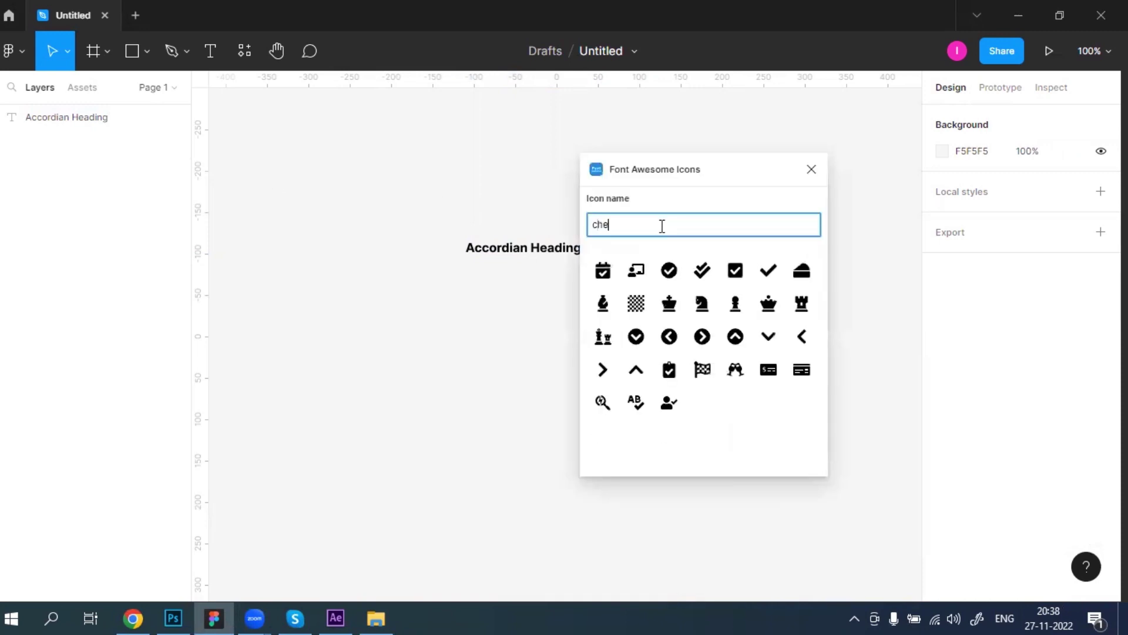
left_click(678, 250)
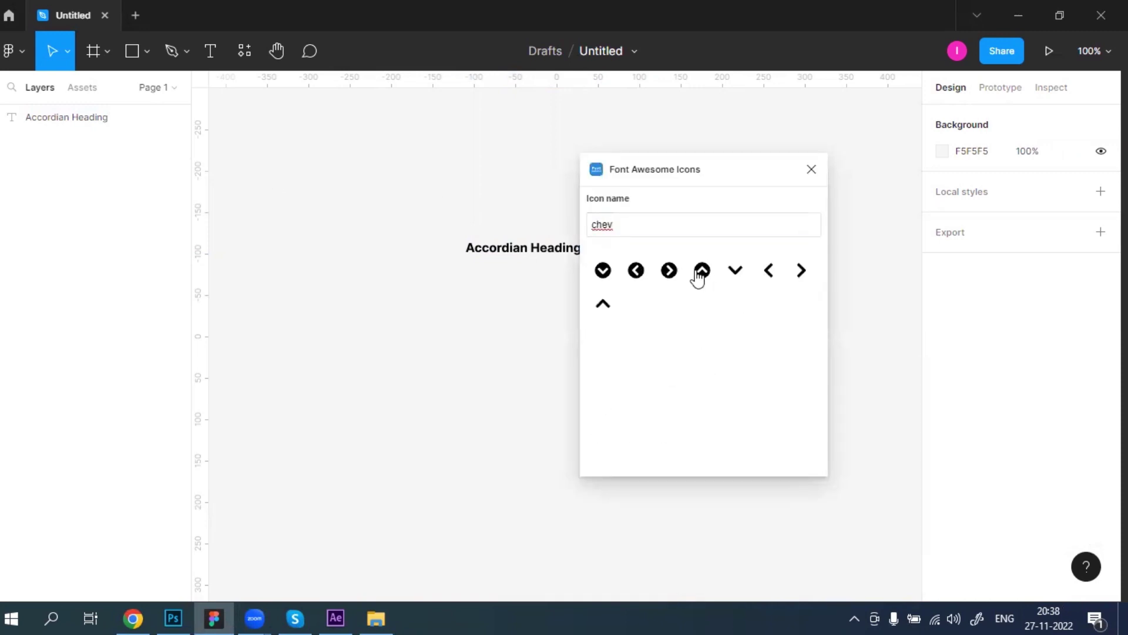
left_click(603, 270)
left_click_drag(568, 345, 630, 254)
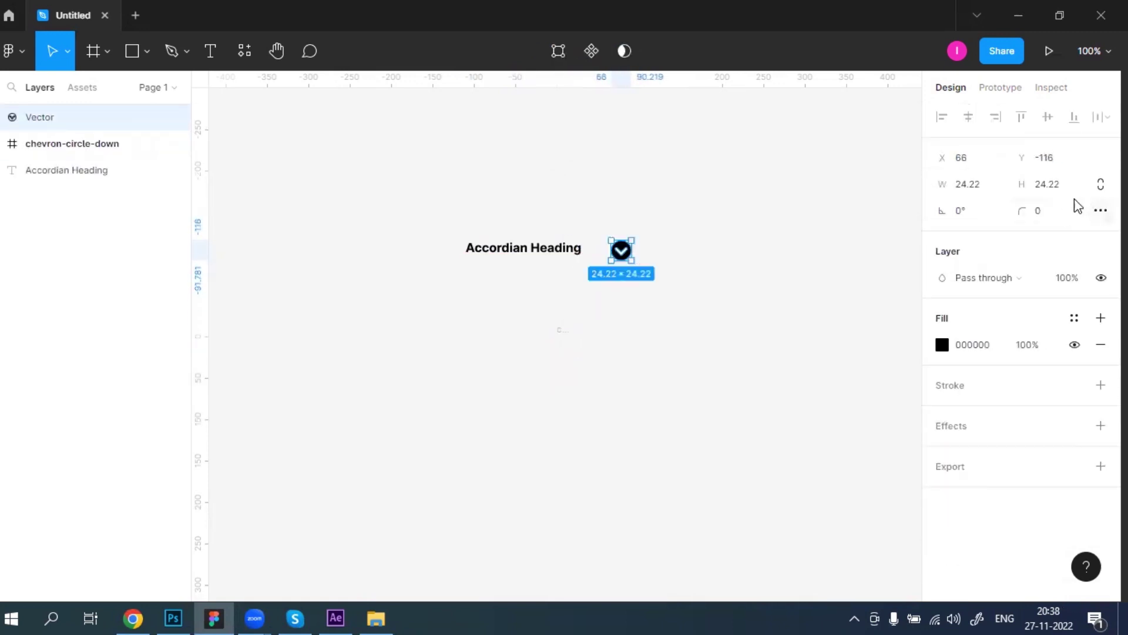
Resize the chevron icon to 15×15.
left_click(973, 186)
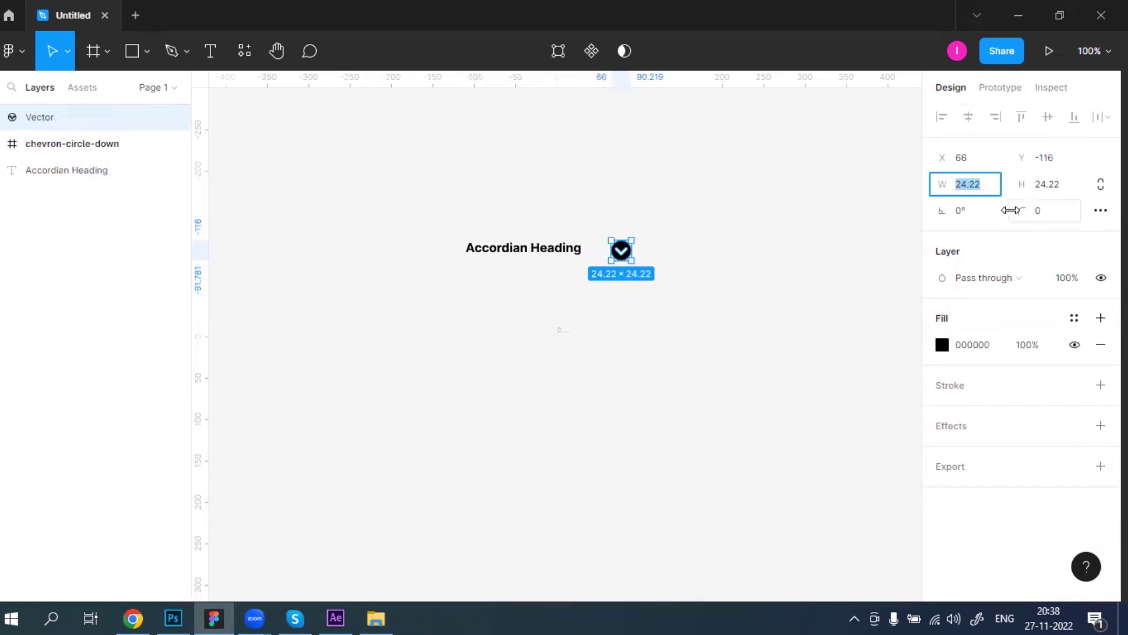
type("15")
left_click(1054, 192)
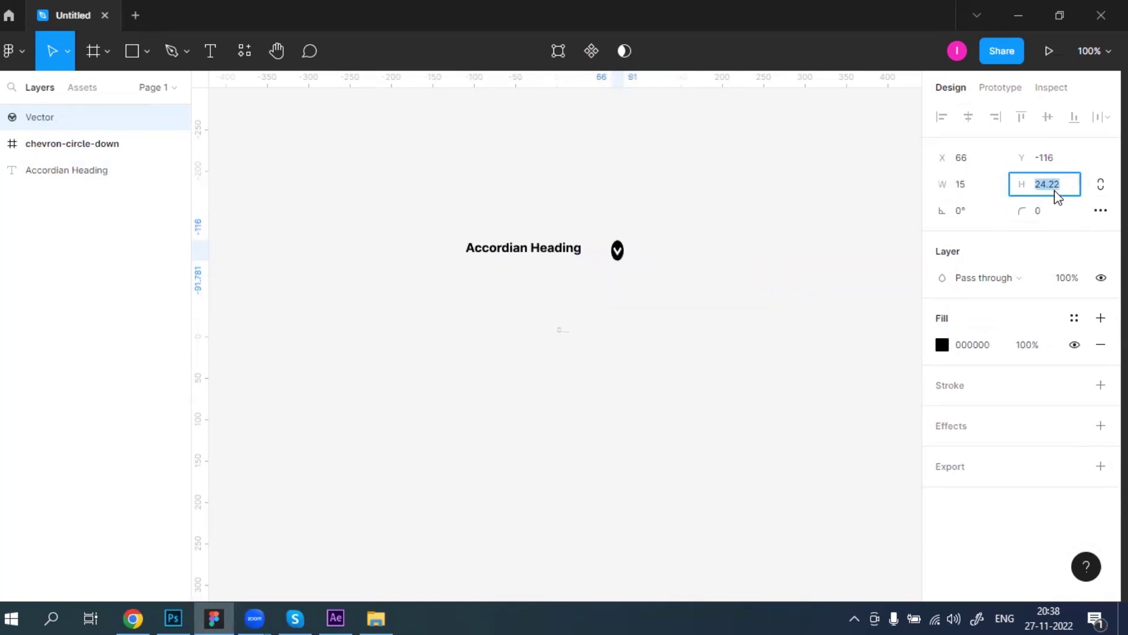
type("15")
key("Return")
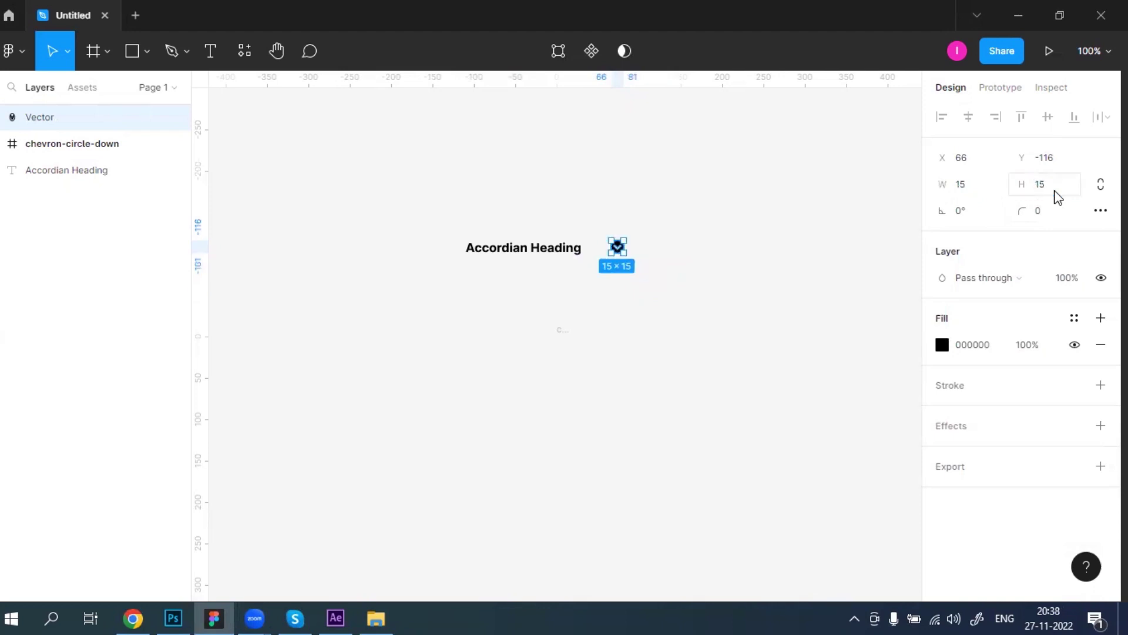
Align the chevron vertically with the heading's centre.
left_click(843, 212)
scroll(658, 272, "up", 5)
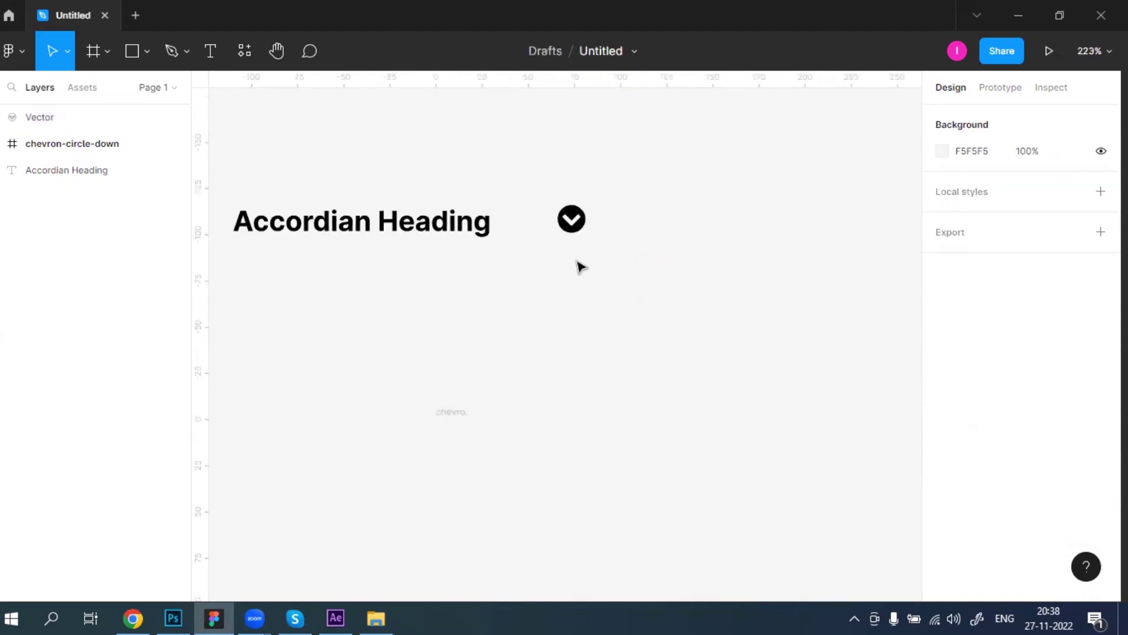
left_click_drag(532, 284, 730, 318)
left_click(764, 265)
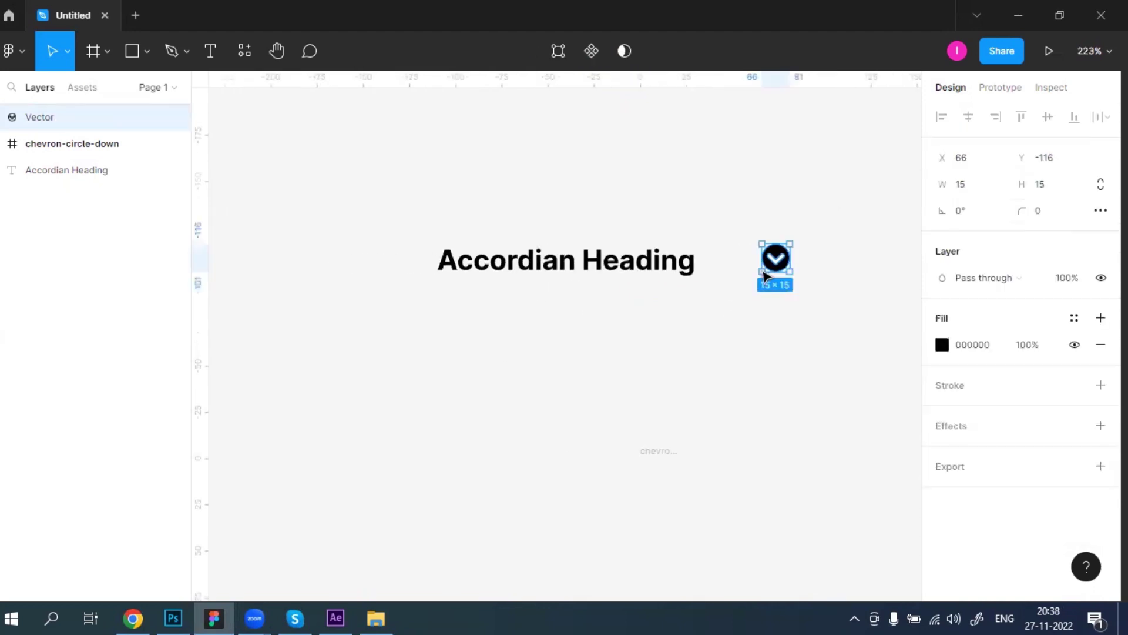
left_click_drag(760, 270, 773, 269)
left_click_drag(600, 295, 532, 257)
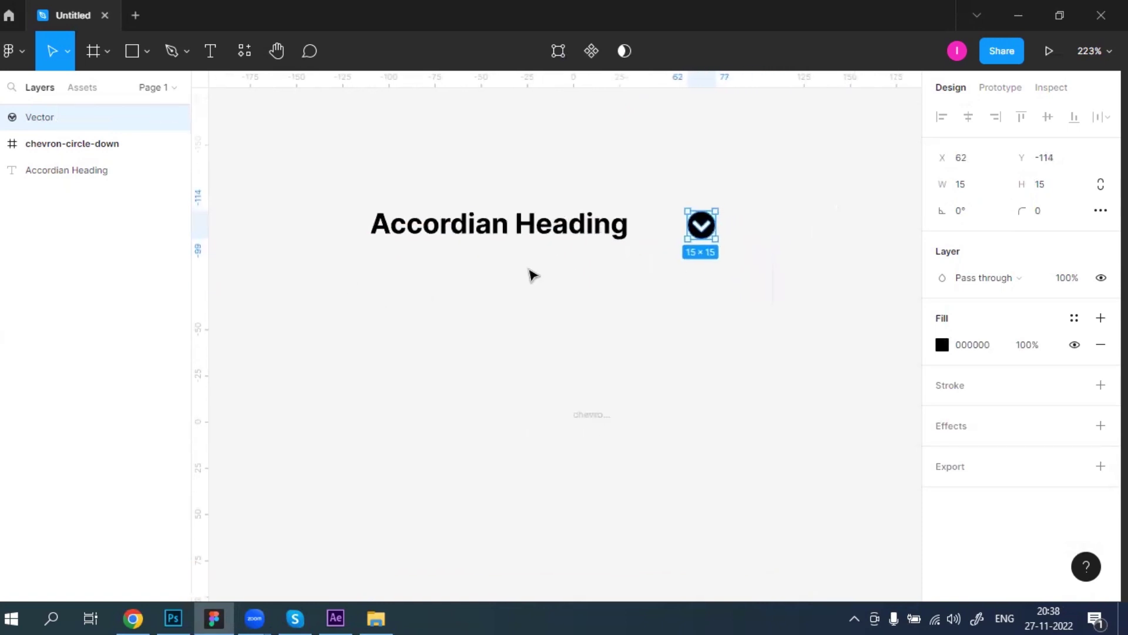
left_click(492, 328)
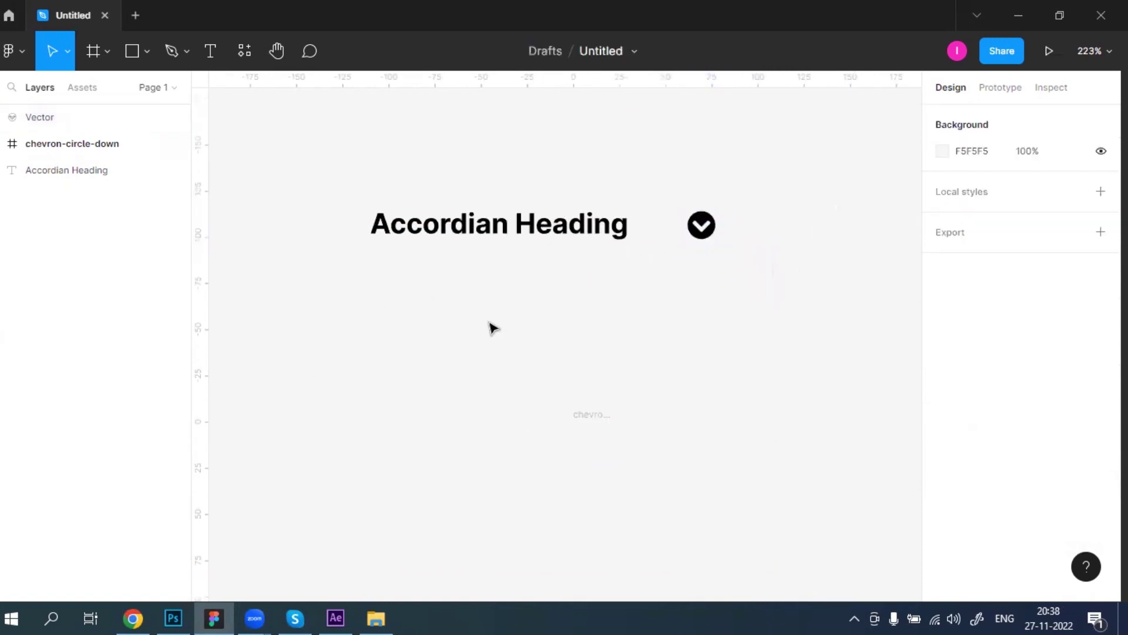
Draw an empty body text box under the heading and launch the Lorem Plus plugin.
left_click(210, 51)
left_click_drag(373, 261, 716, 388)
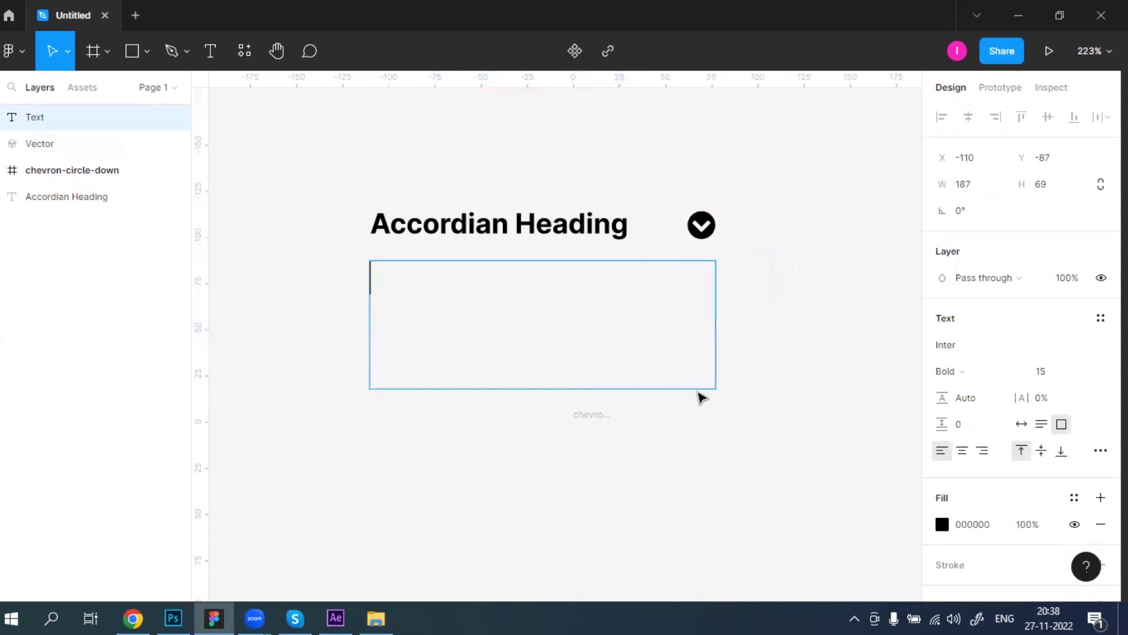
right_click(436, 283)
mouse_move(497, 398)
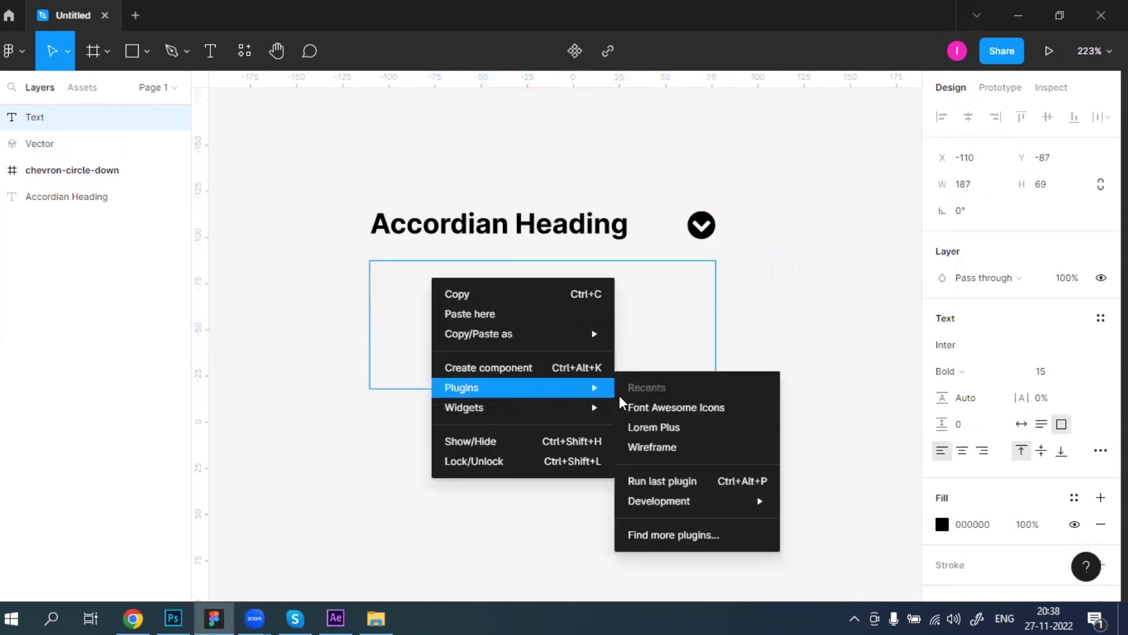
left_click(685, 434)
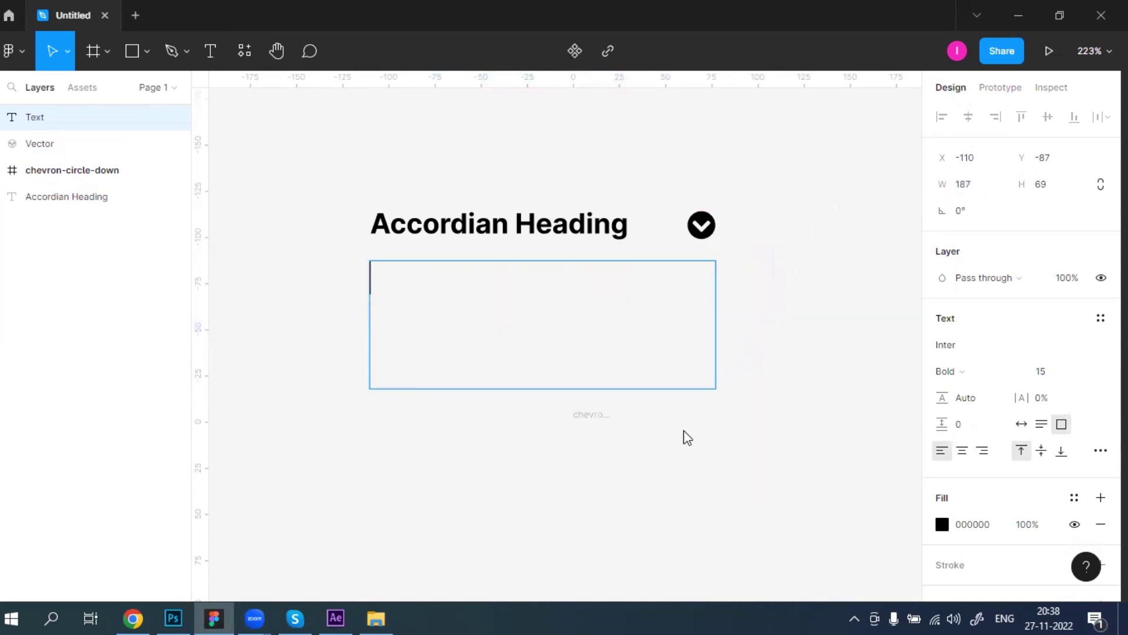
Generate lorem ipsum into the box with Limit 1, English, limited by Paragraph.
left_click(862, 381)
double_click(863, 376)
type("1")
left_click(841, 265)
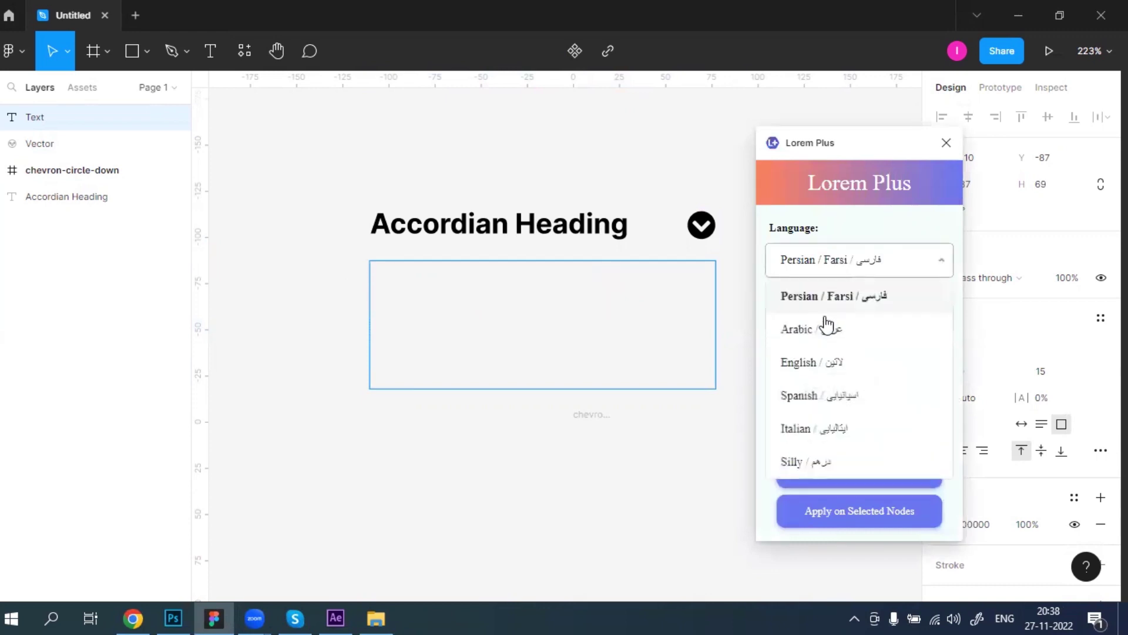
left_click(821, 358)
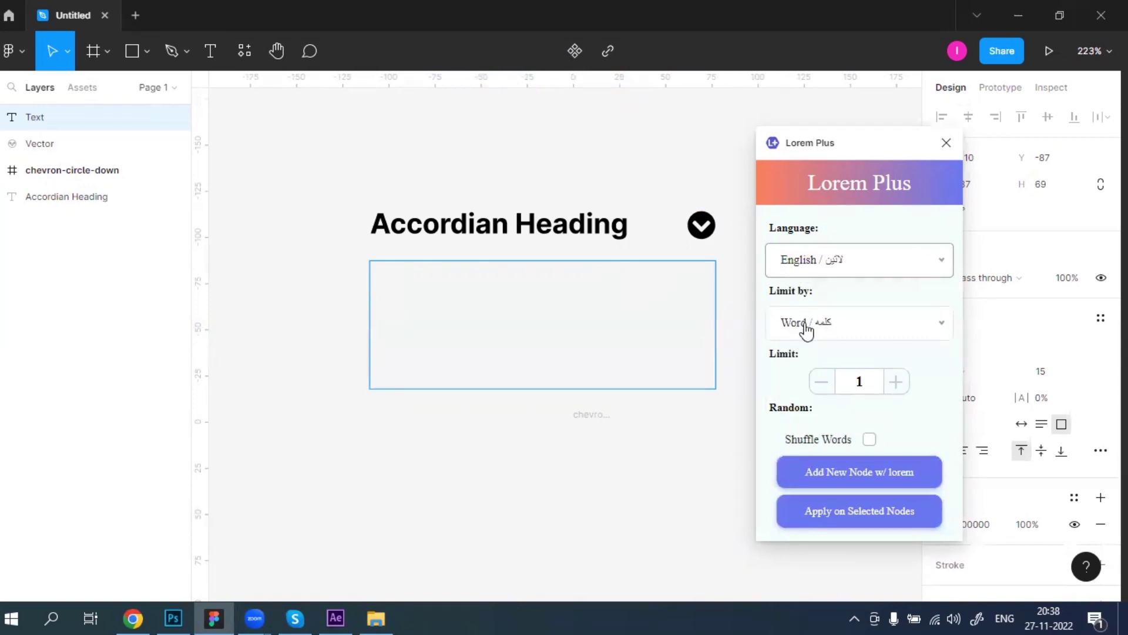
left_click(806, 329)
left_click(817, 390)
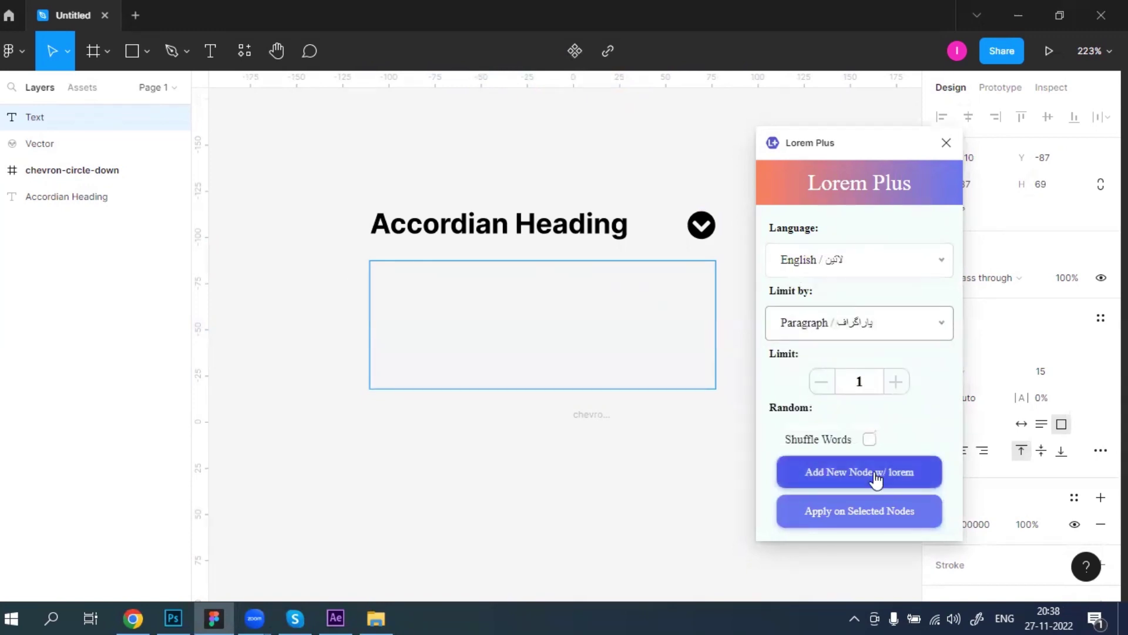
left_click(874, 513)
Select all the lorem text and its font size value for editing.
double_click(539, 309)
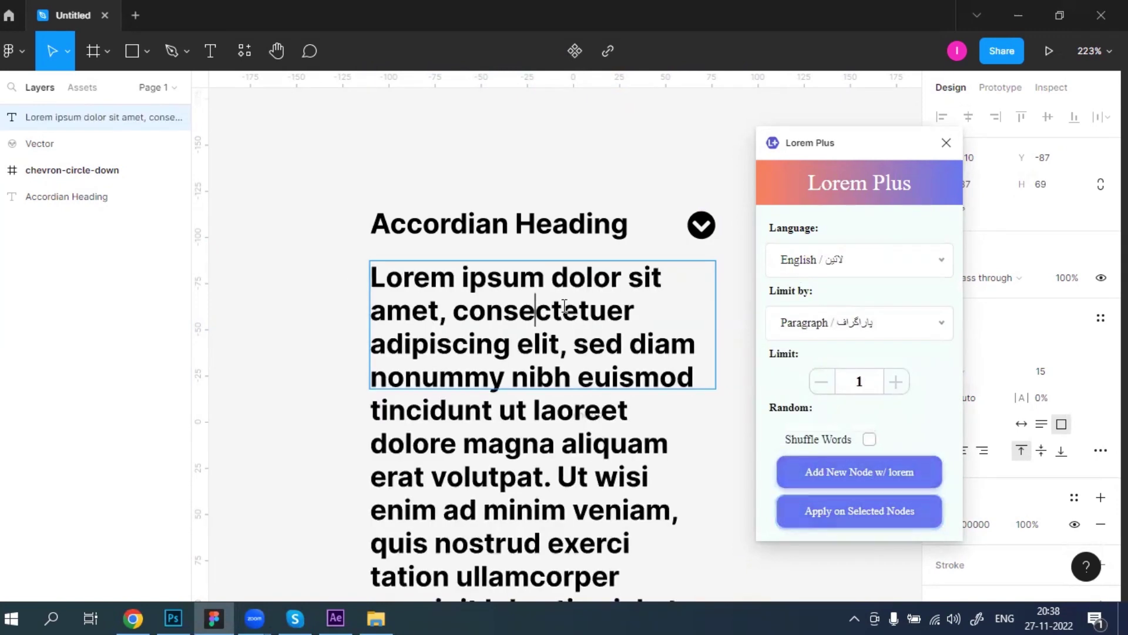
key("ctrl+a")
left_click(1069, 372)
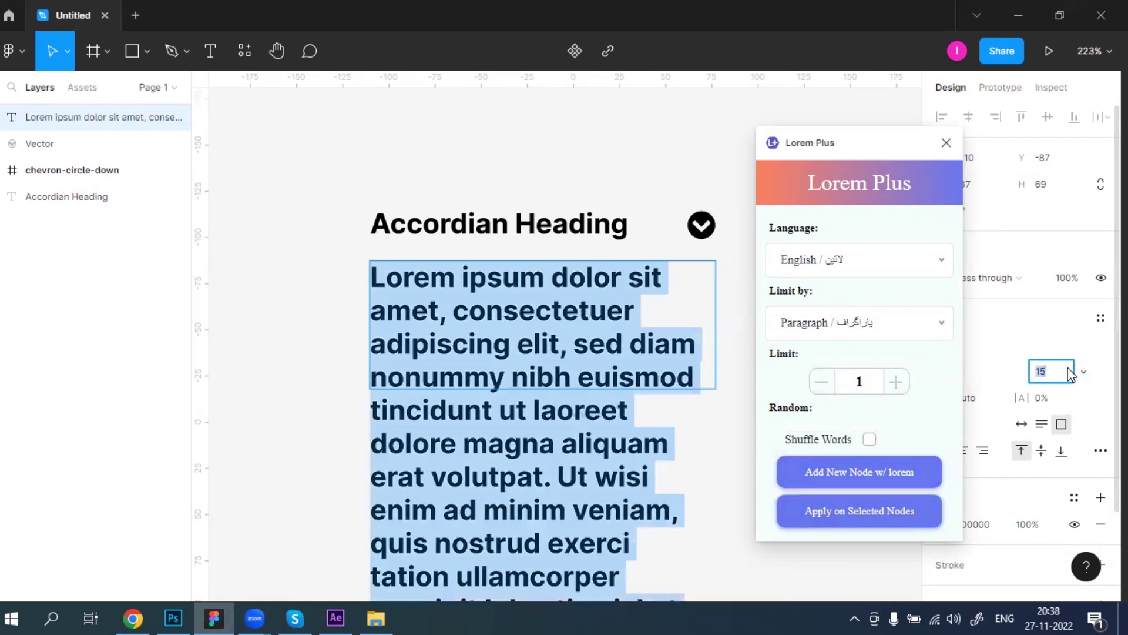
Set the lorem text to 12 Regular and close the Lorem Plus window.
key("Return")
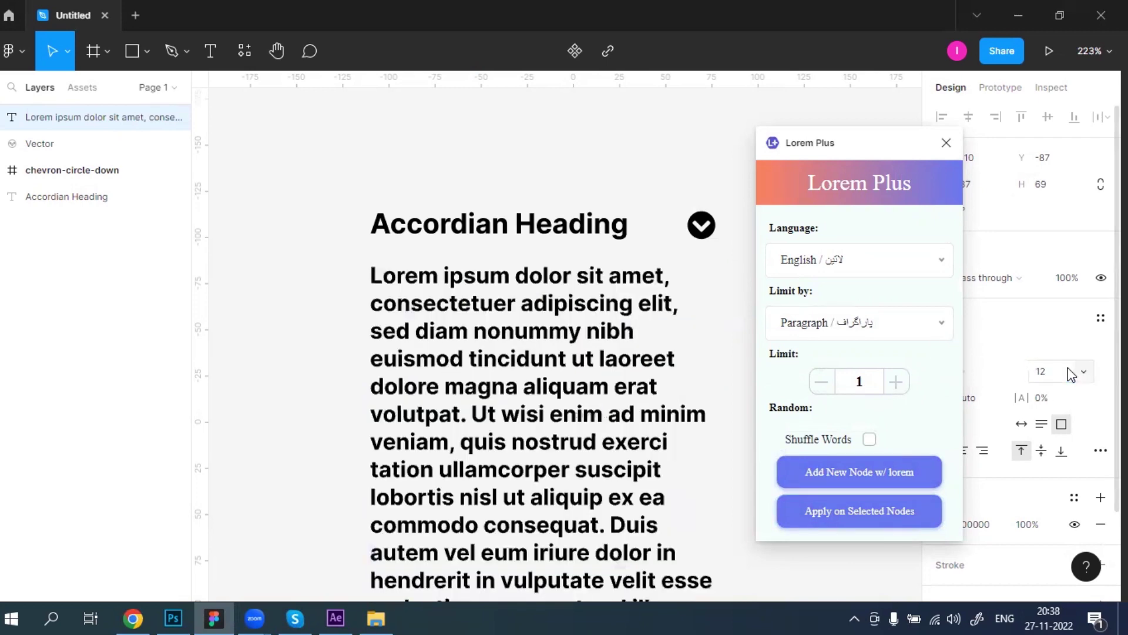
left_click(947, 143)
left_click(975, 379)
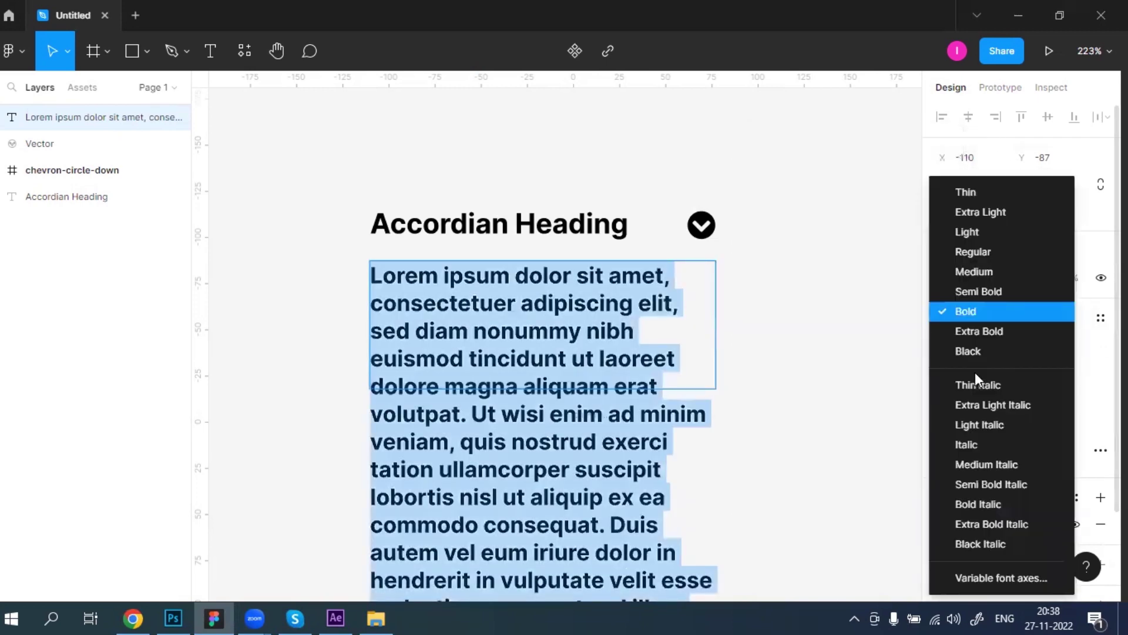
left_click(980, 257)
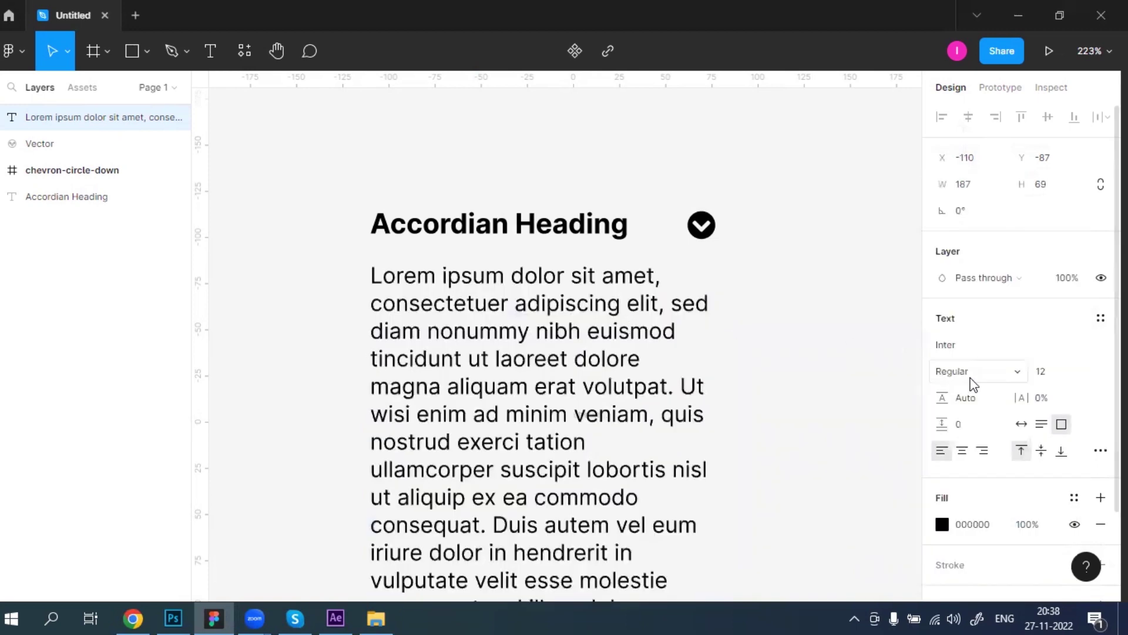
Trim the body text so it ends at 'tincidunt ut laoreet dolore.'.
scroll(663, 378, "down", 1)
double_click(637, 322)
scroll(637, 322, "down", 5)
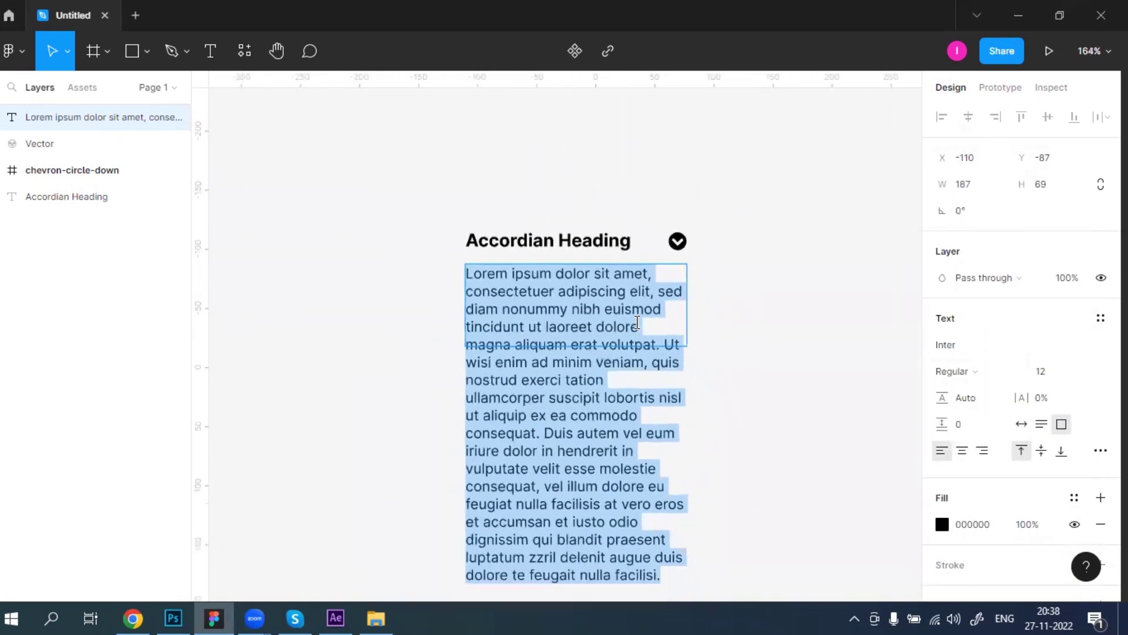
left_click(637, 322)
key("shift+Down")
key("shift+Down")
key("shift+Down")
key("shift+Down")
key("shift+Down")
key("shift+Down")
key("shift+Down")
key("shift+Down")
key("shift+Down")
key("shift+Down")
key("shift+Down")
key("shift+Down")
key("shift+Down")
key("shift+Down")
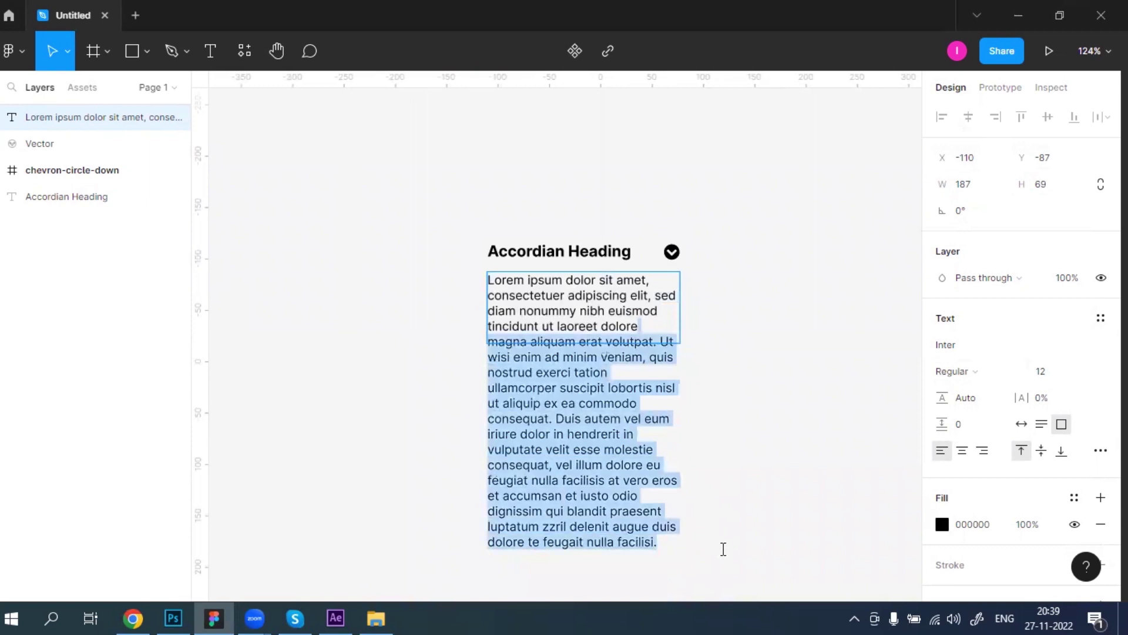
key("BackSpace")
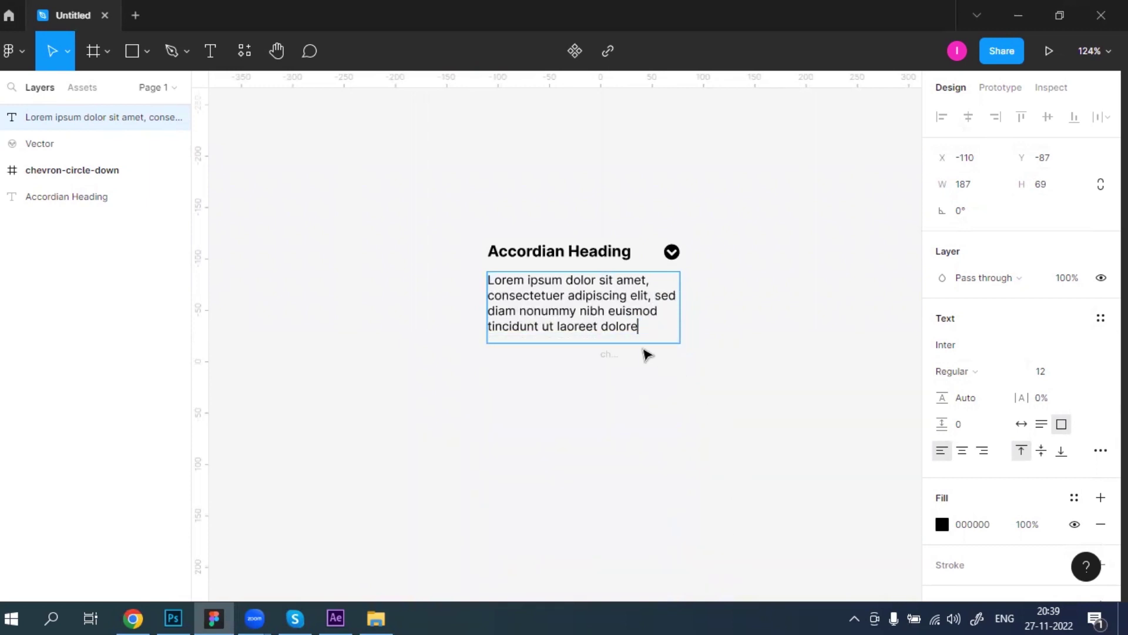
scroll(643, 334, "up", 1)
scroll(644, 334, "up", 3)
type(".")
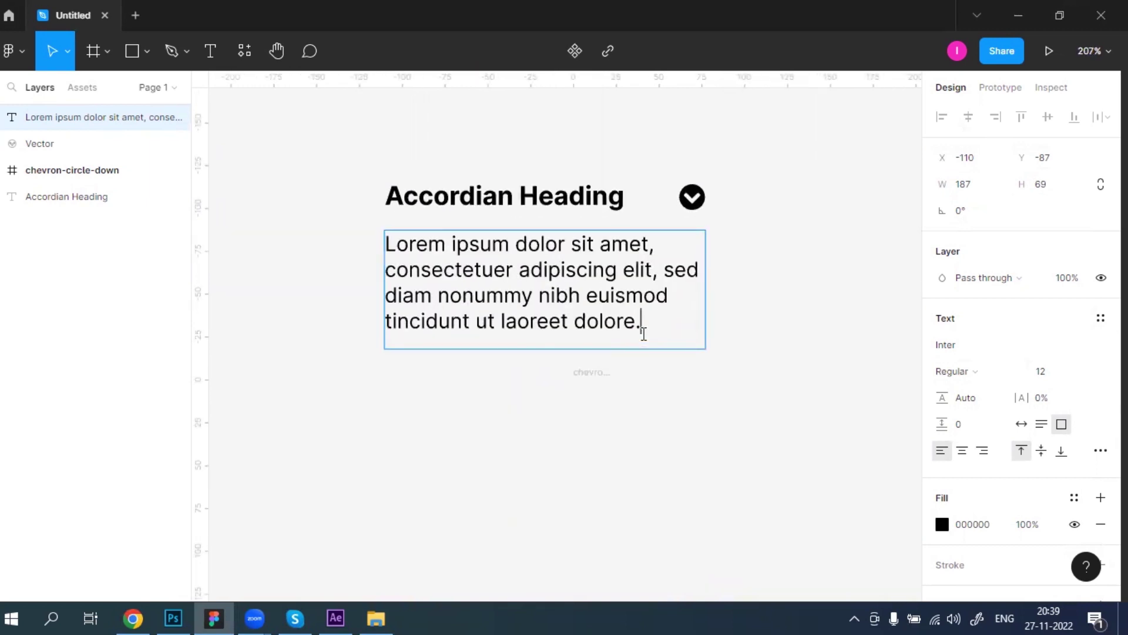
key("Escape")
scroll(635, 371, "down", 2)
left_click(766, 352)
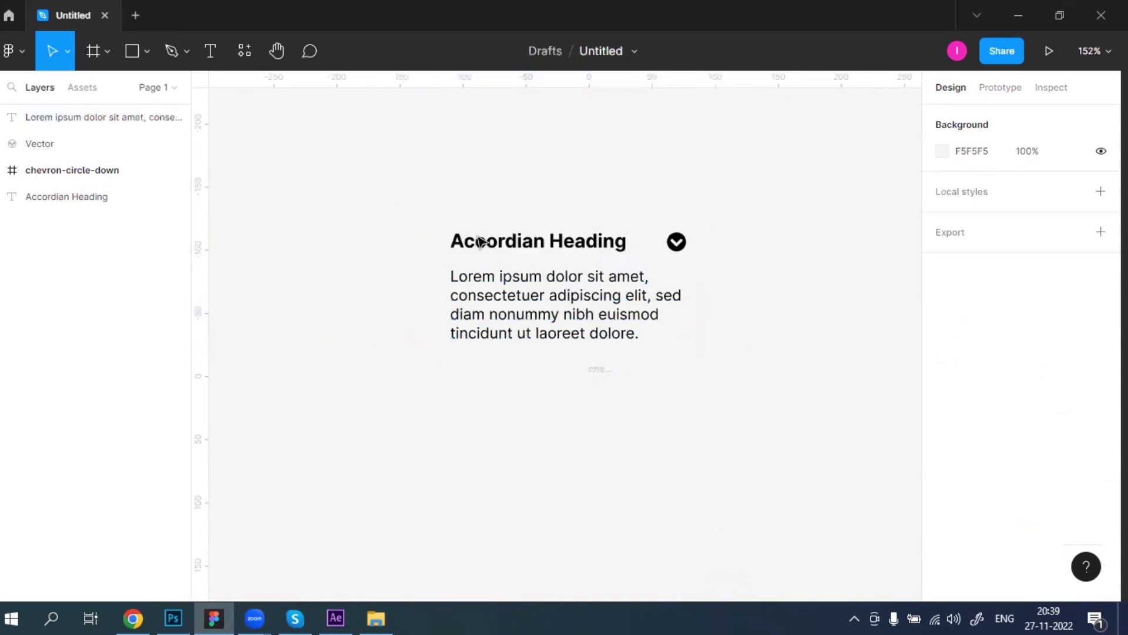
Delete the chevron-circle-down wrapper frame, leaving the bare chevron.
left_click_drag(413, 199, 758, 388)
left_click(758, 387)
left_click(599, 242)
left_click_drag(770, 347, 675, 376)
left_click(676, 341)
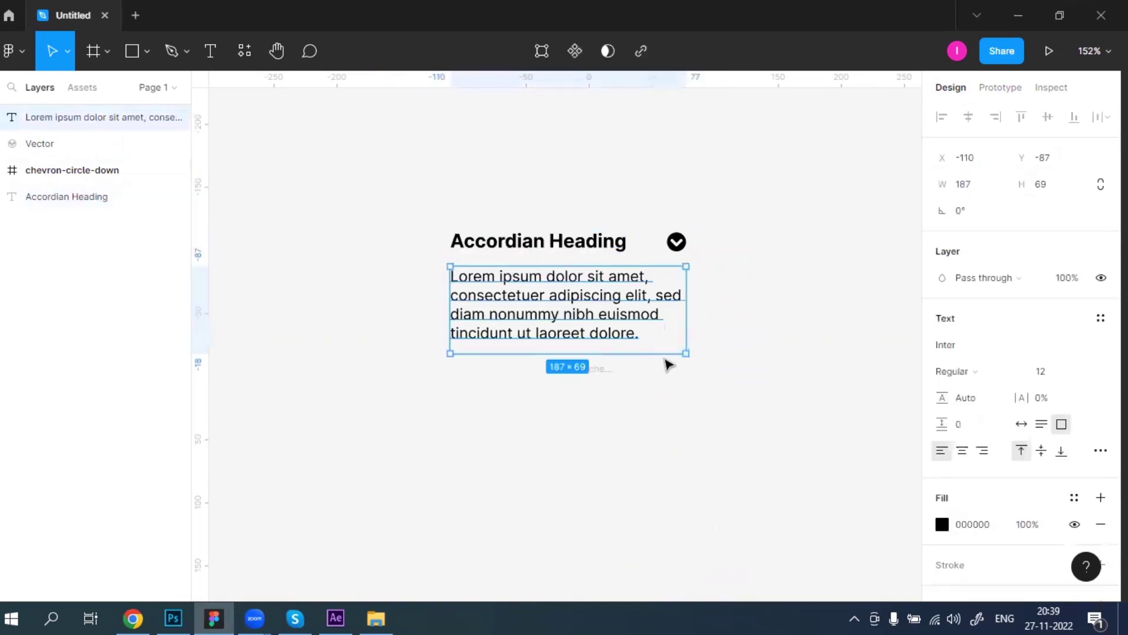
left_click(706, 365)
left_click(676, 241)
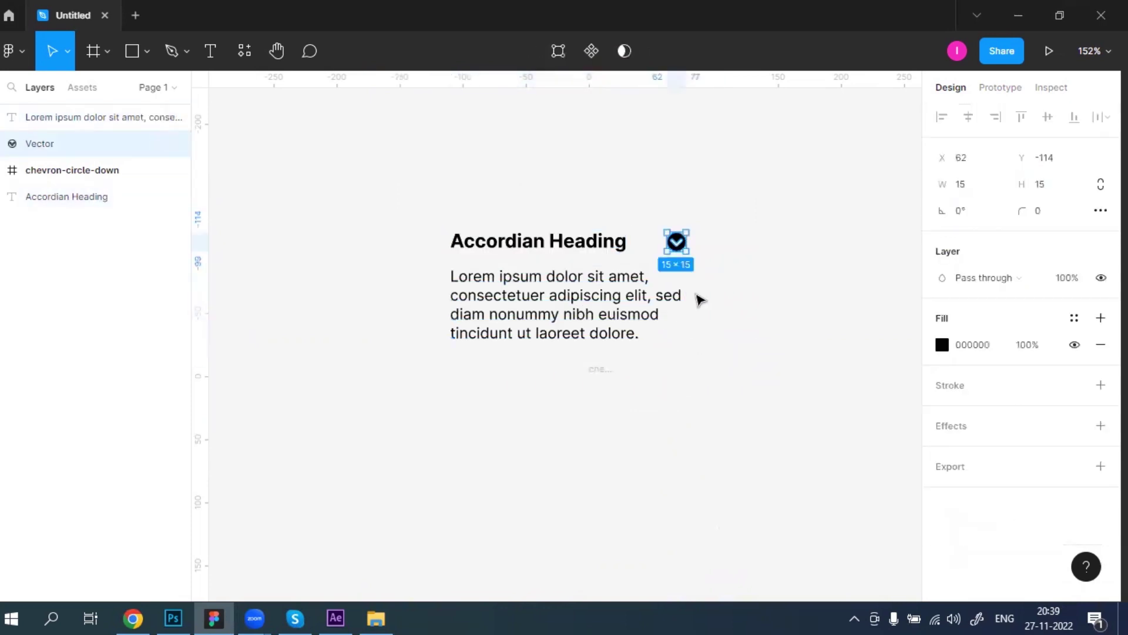
left_click(593, 242, "shift")
left_click(589, 301, "shift")
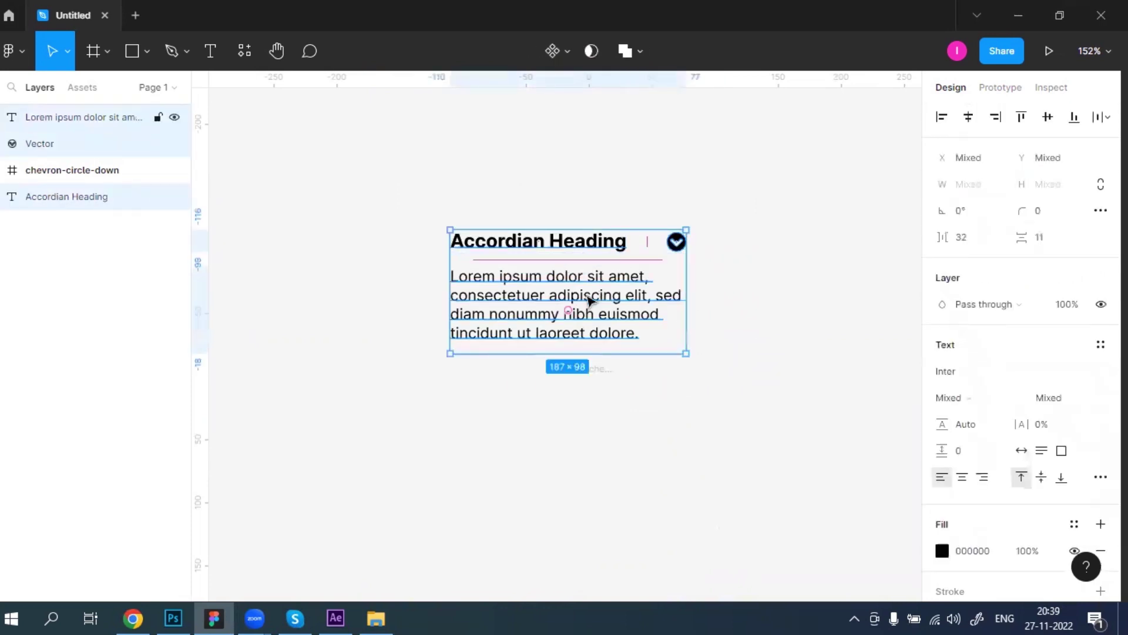
left_click(100, 172)
key("Delete")
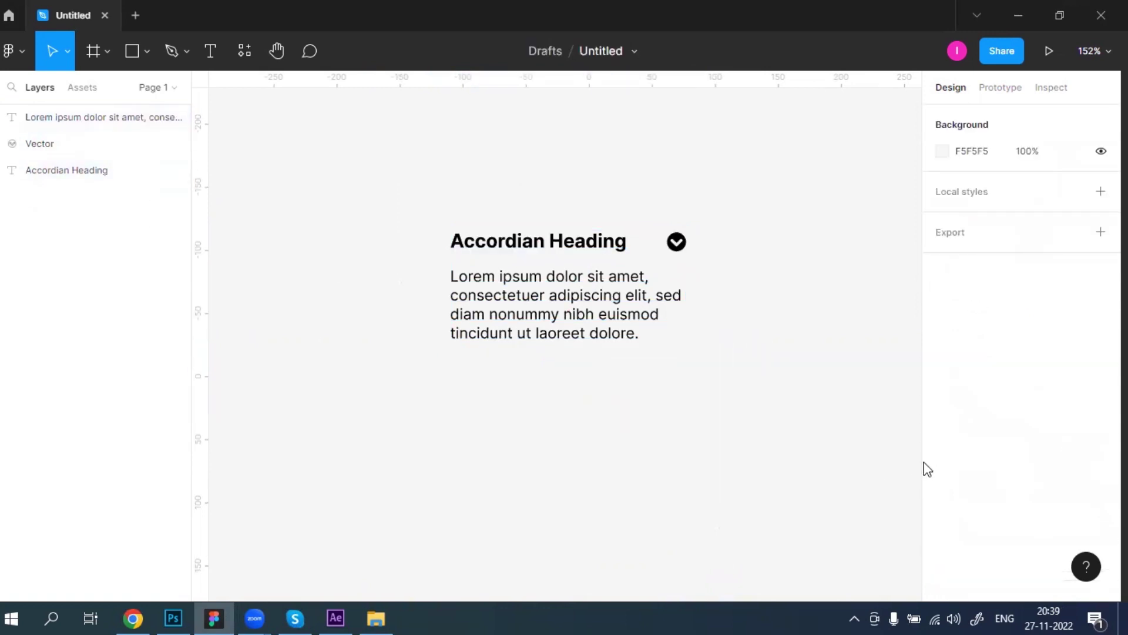
Nudge the chevron 10 px to the right.
left_click_drag(844, 418, 435, 213)
left_click(659, 393)
left_click(486, 243)
left_click(677, 251, "shift")
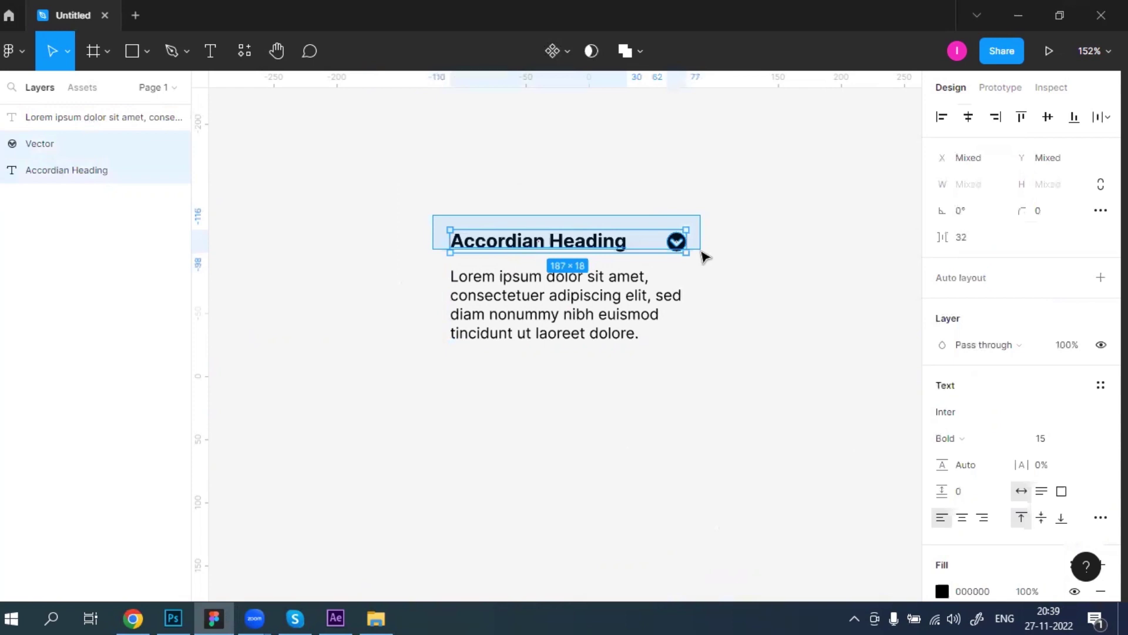
left_click(729, 282)
left_click(676, 248)
key("shift+Right")
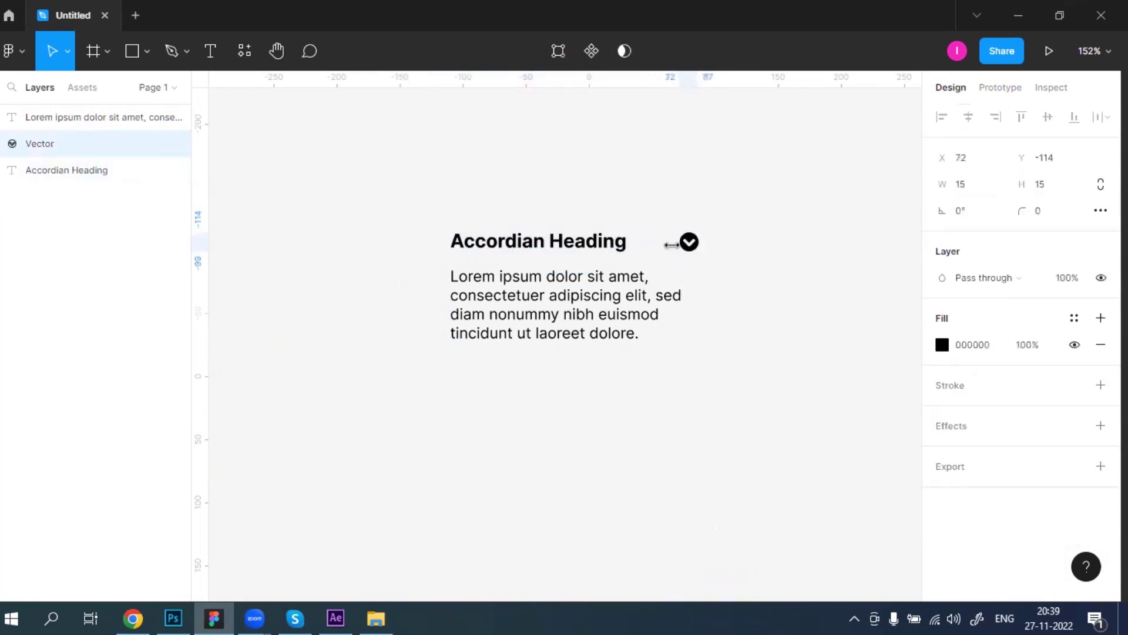
Wrap the heading and chevron in horizontal auto-layout Frame 1.
left_click_drag(728, 227, 511, 254)
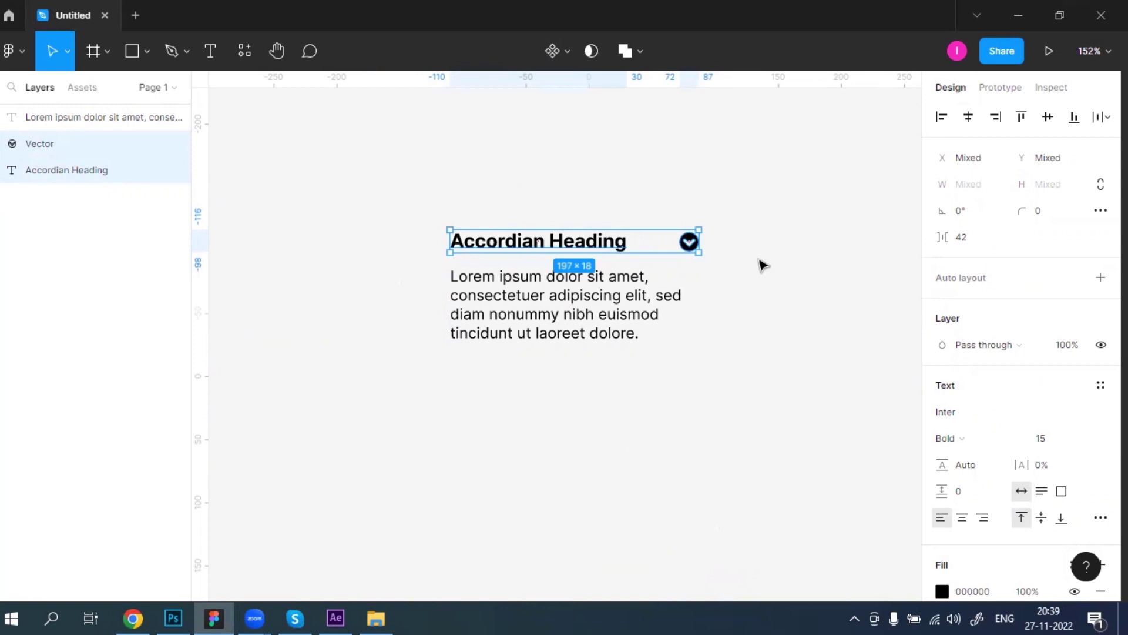
key("shift+a")
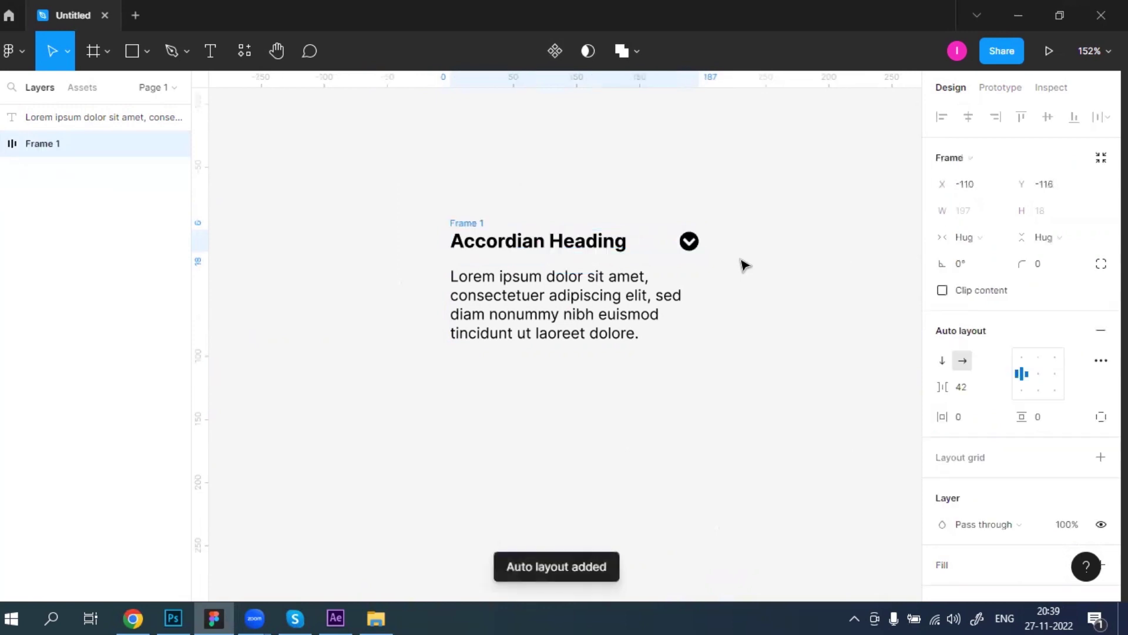
left_click(3, 144)
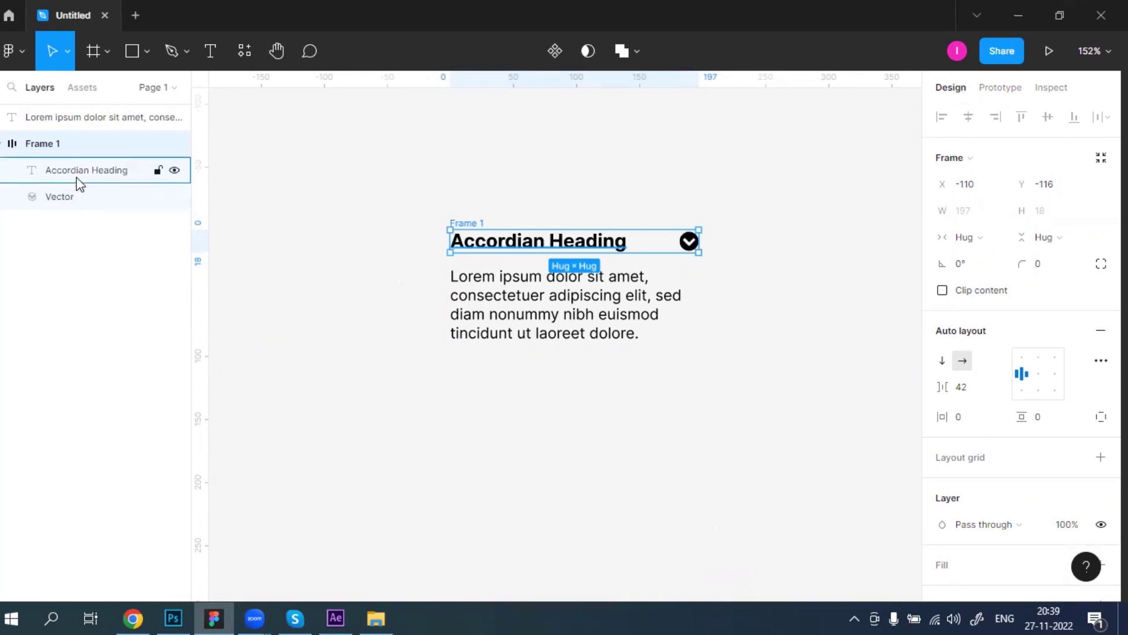
Move the lorem text layer below Frame 1 in the Layers panel.
left_click(2, 143)
left_click_drag(82, 118, 97, 161)
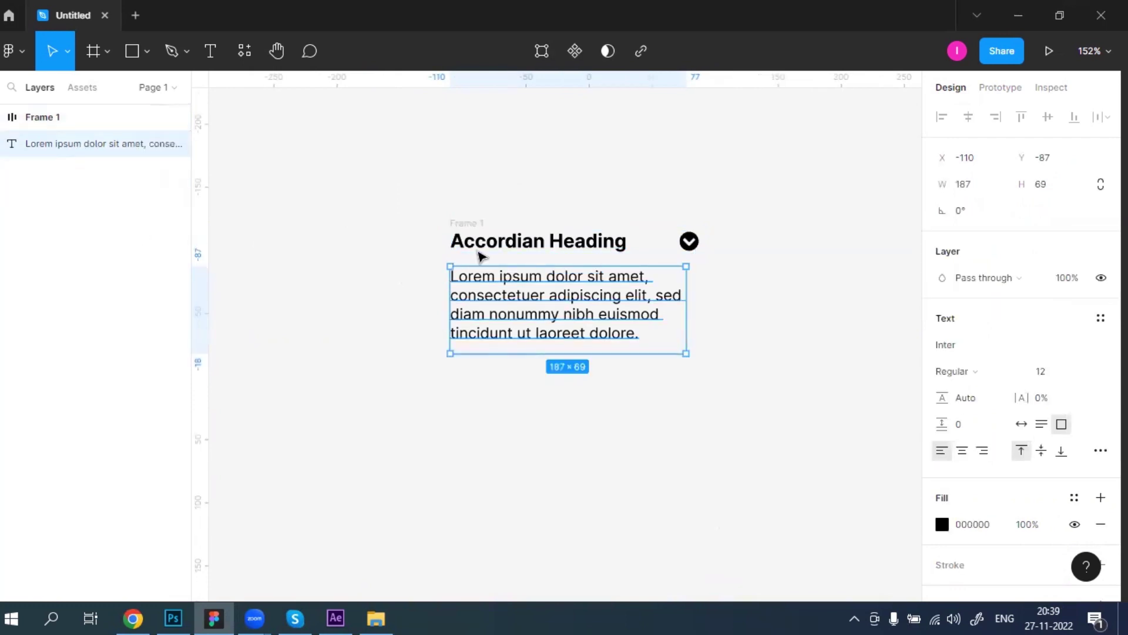
left_click(398, 224)
Stack Frame 1 and the lorem text in vertical auto-layout Frame 2, 11 apart.
left_click_drag(777, 388, 786, 390)
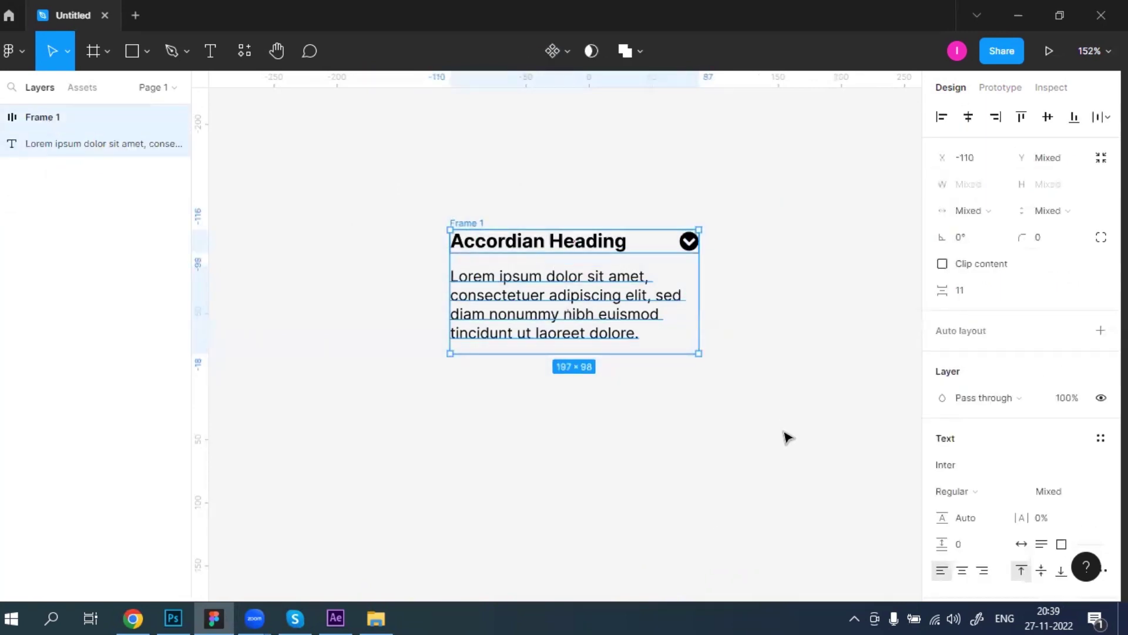
key("shift+a")
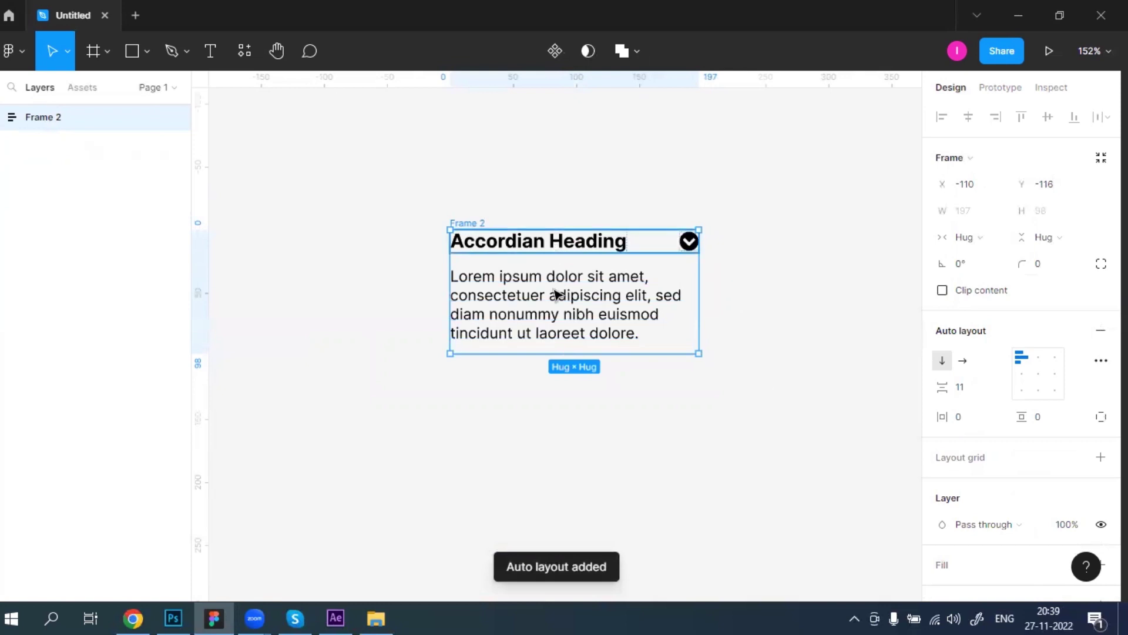
left_click(3, 118)
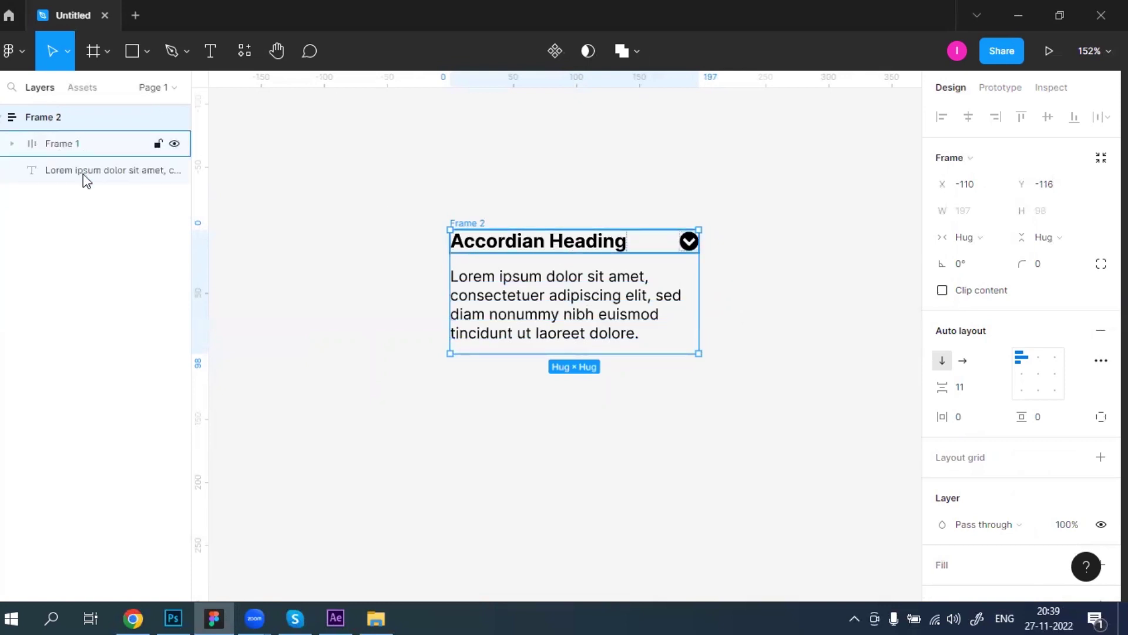
left_click(13, 145)
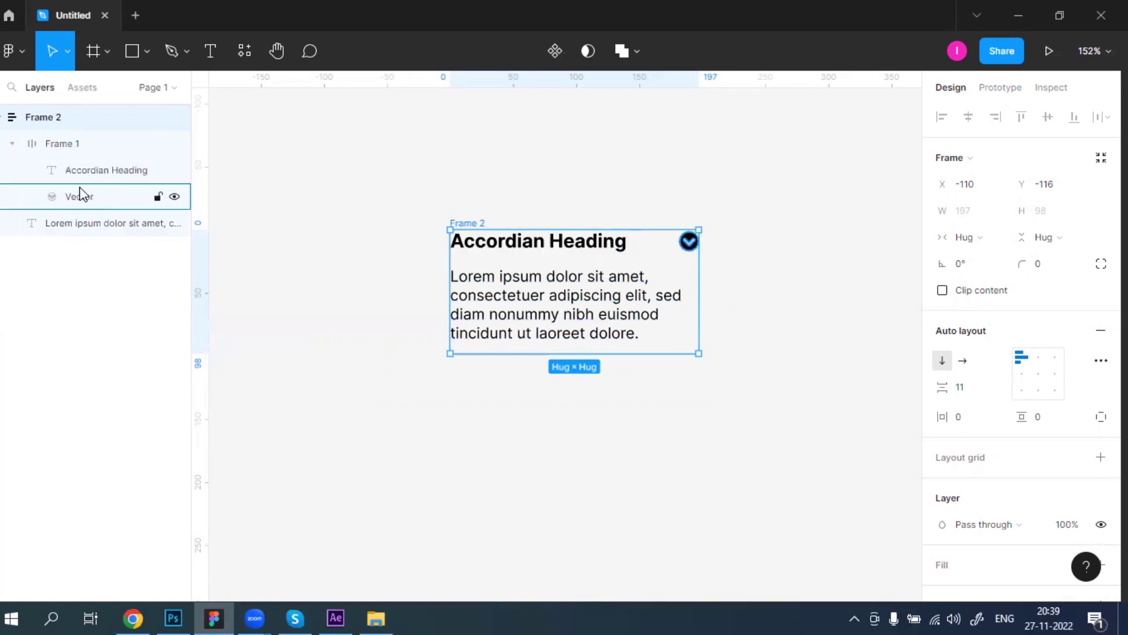
left_click(13, 144)
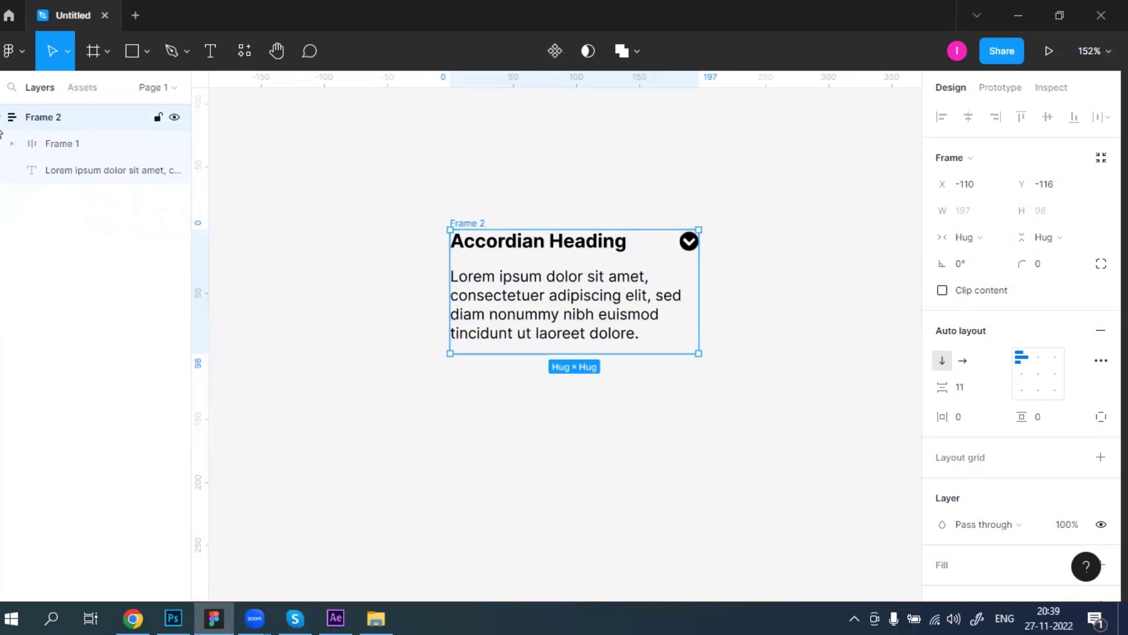
left_click(743, 370)
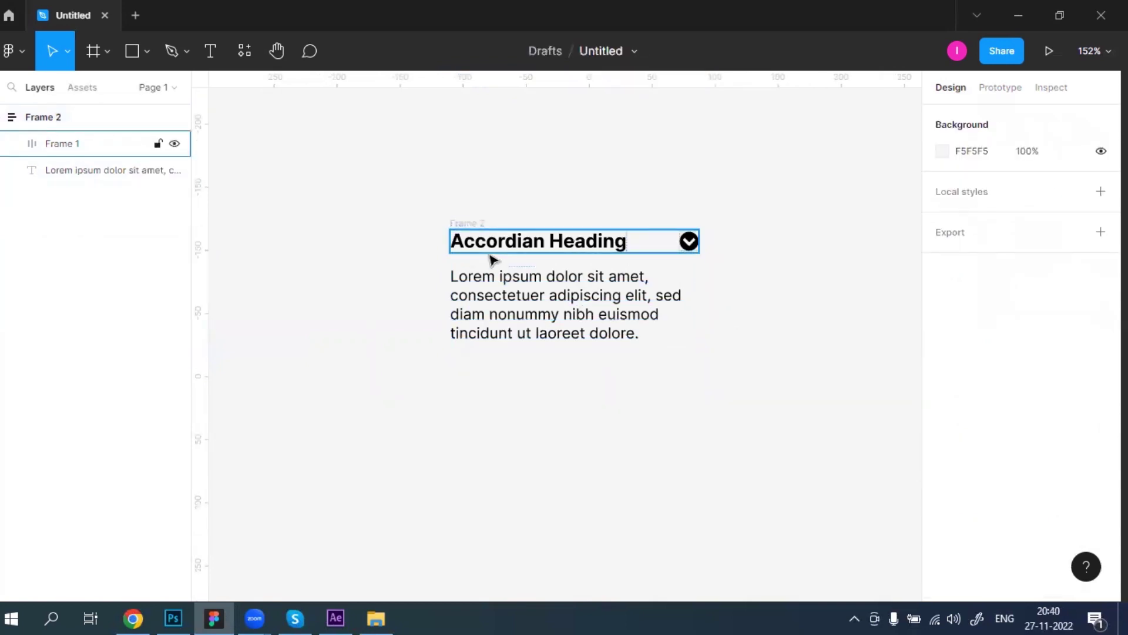
Give Frame 2 a light grey ECECEC fill.
left_click(62, 124)
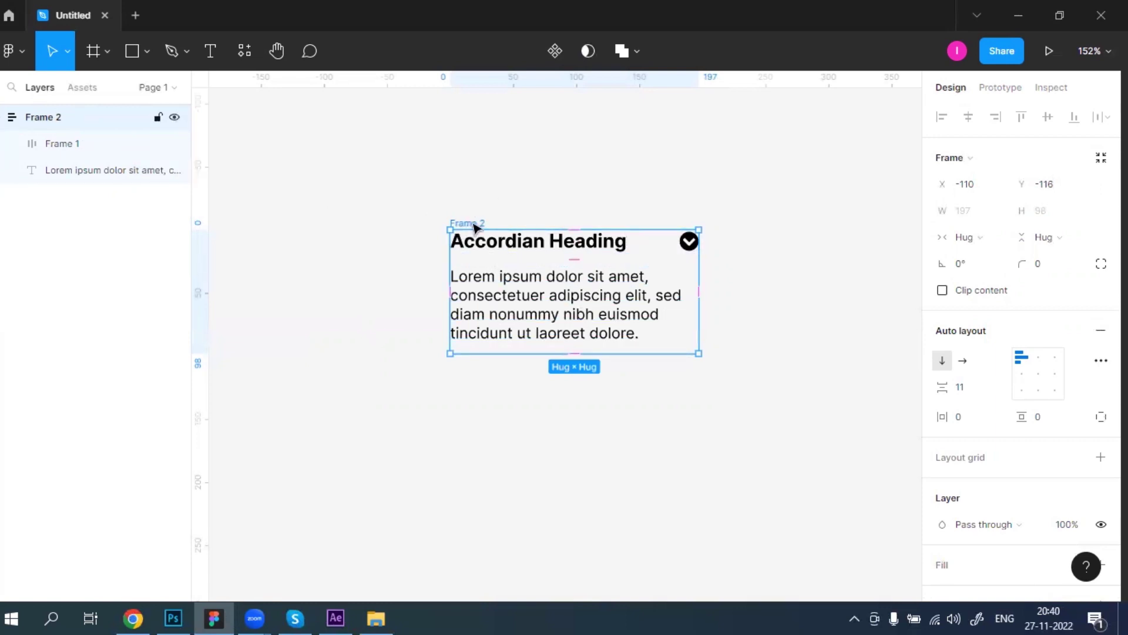
scroll(1019, 340, "down", 5)
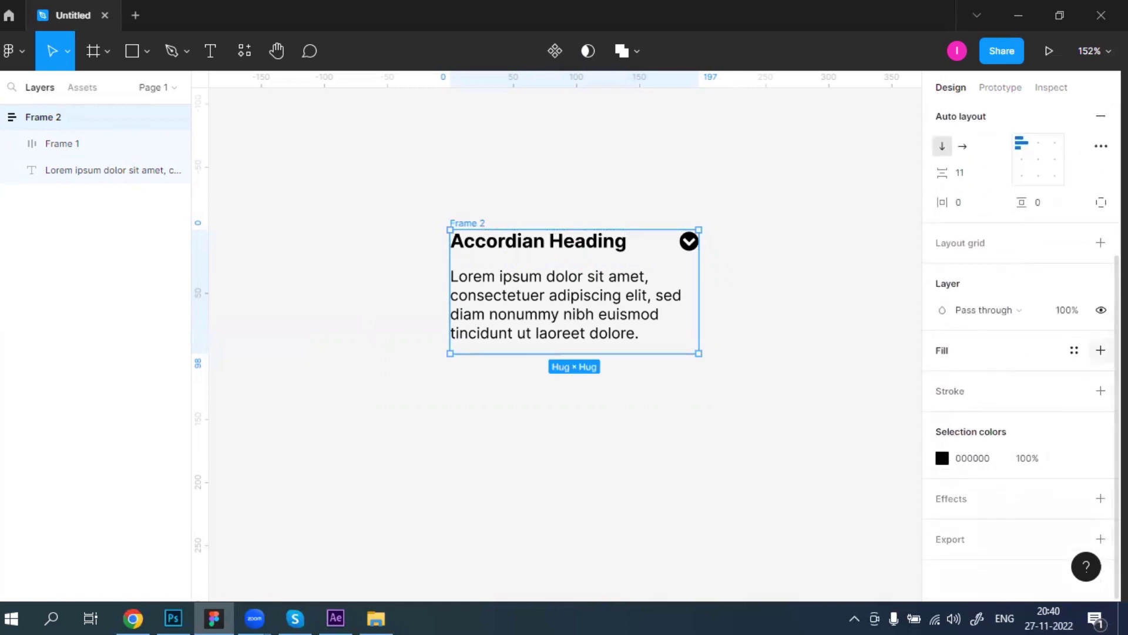
left_click(1101, 351)
left_click(942, 377)
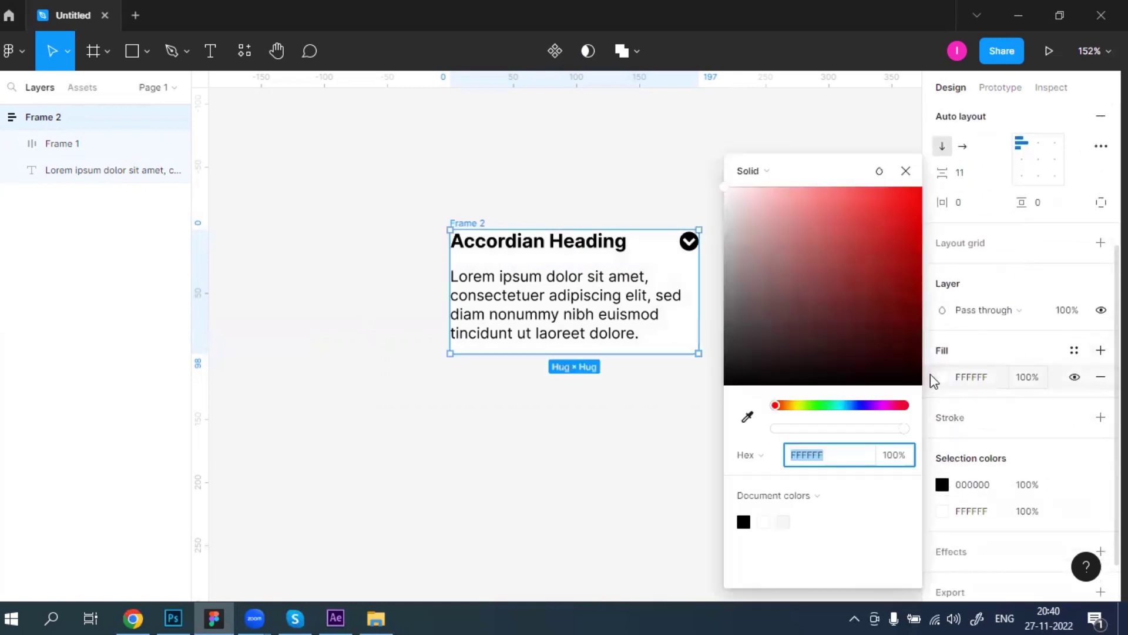
left_click_drag(723, 244, 722, 205)
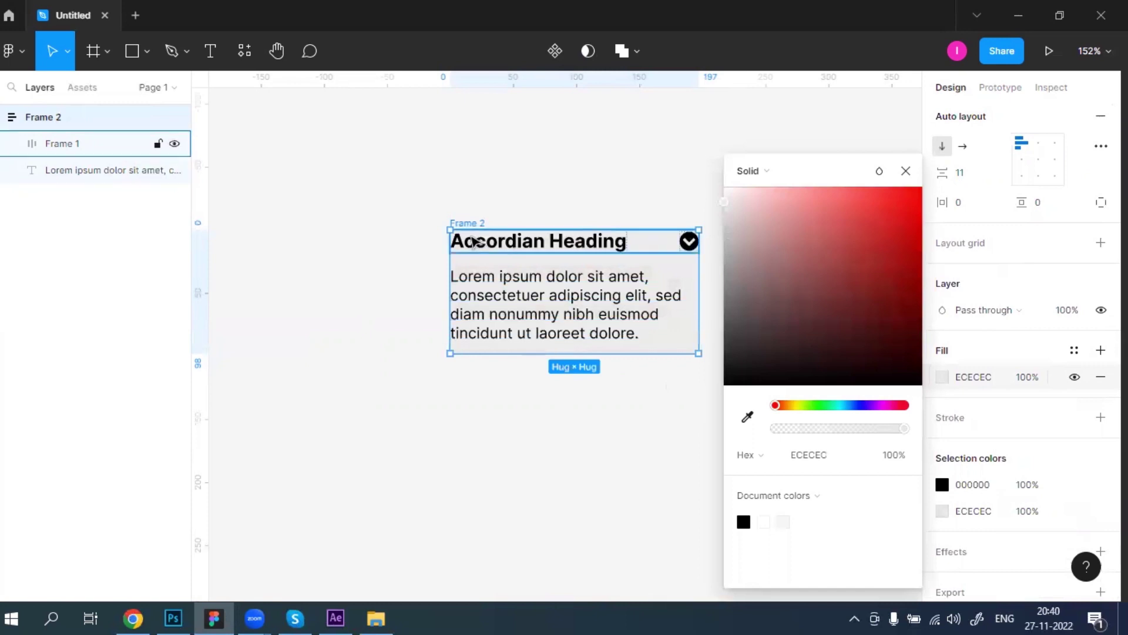
left_click(1032, 358)
Set Frame 2's auto-layout padding to 15 on all sides.
left_click(1045, 210)
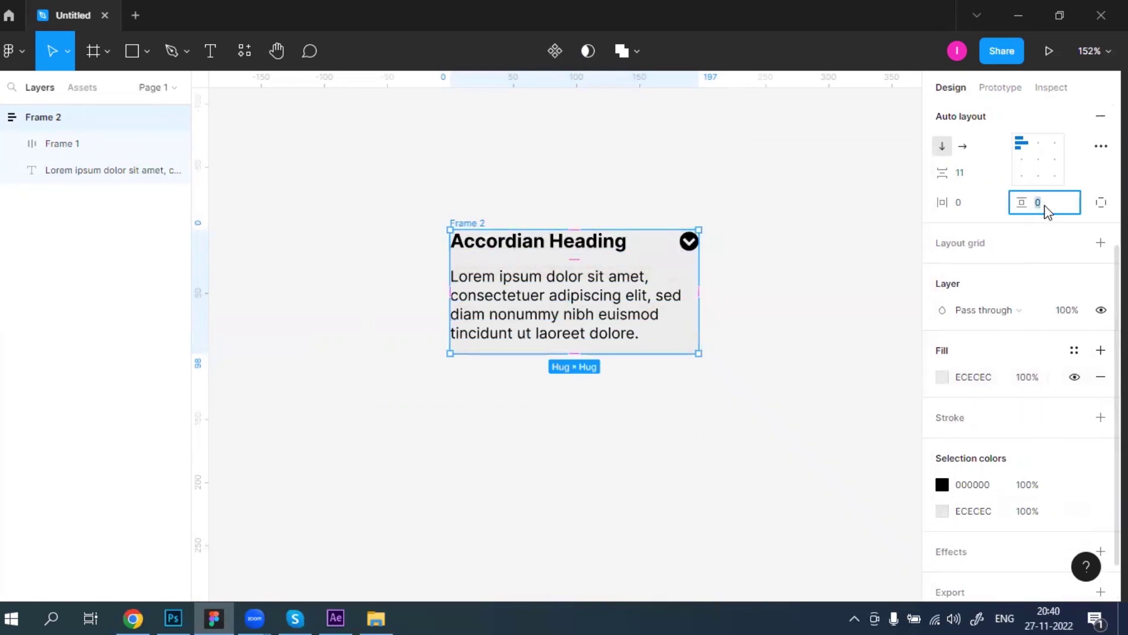
left_click(967, 201)
type("15")
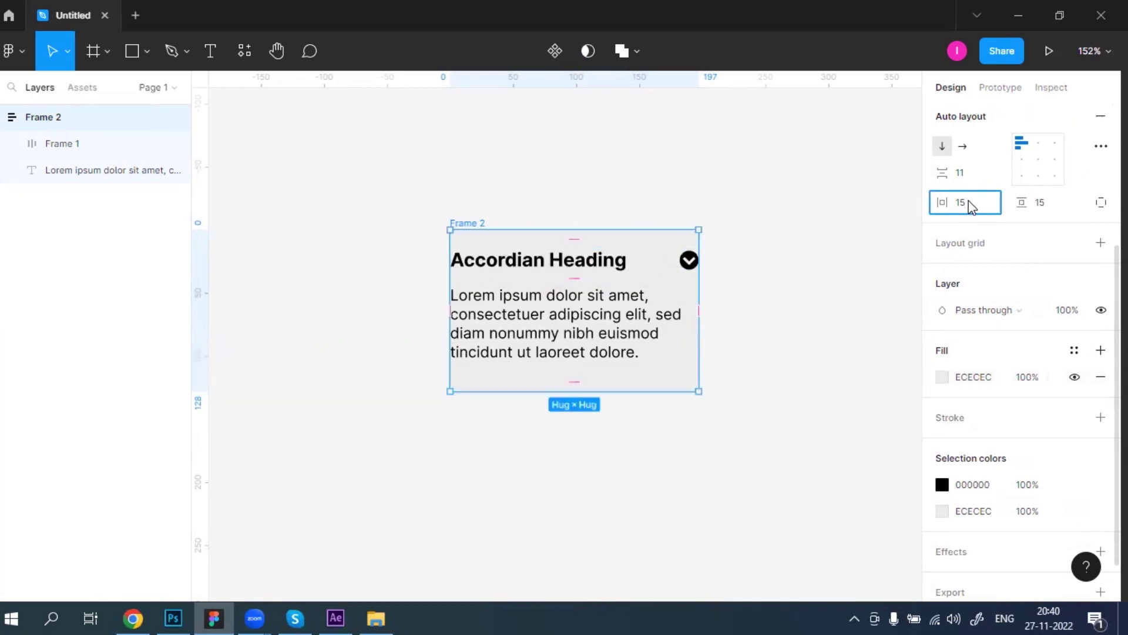
key("Return")
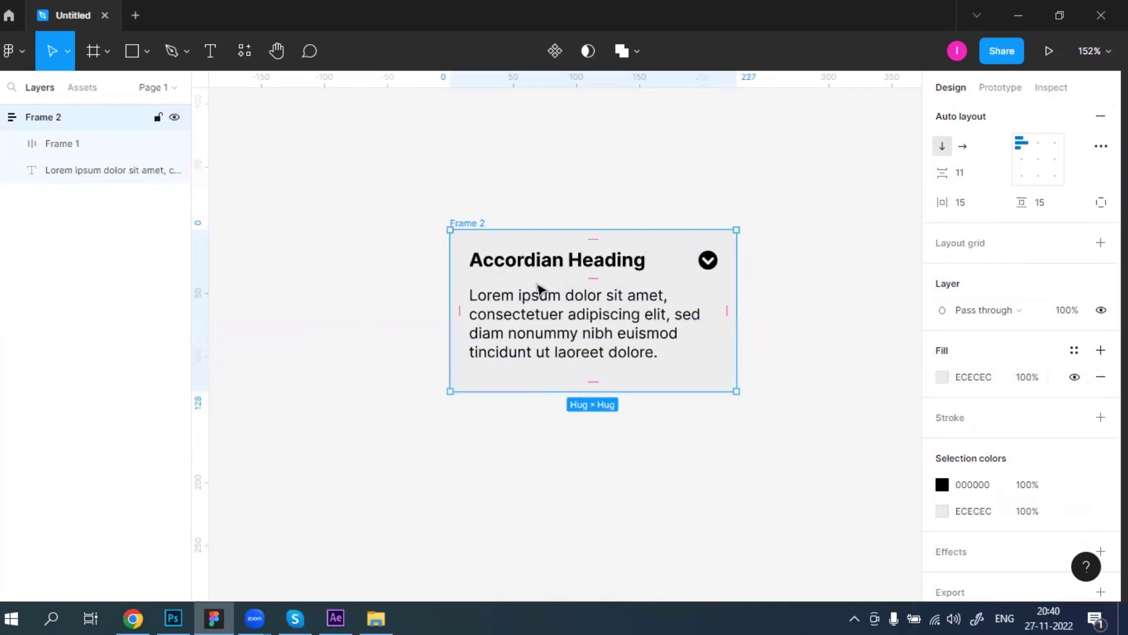
left_click(788, 421)
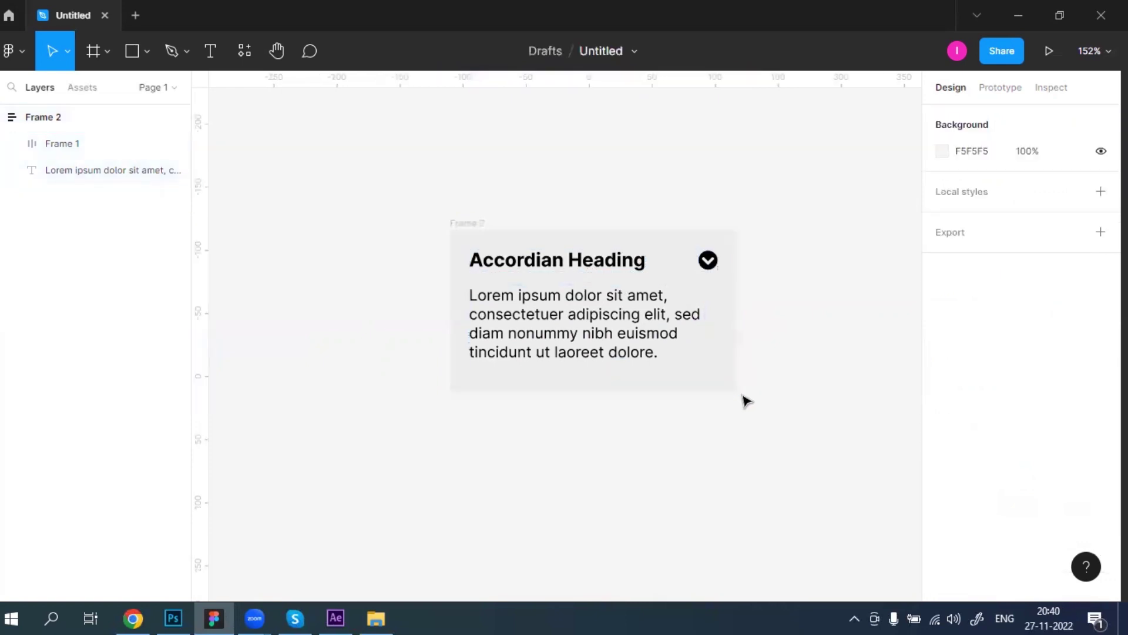
Preview collapsing by hiding and re-showing the Lorem ipsum body text.
left_click(623, 360)
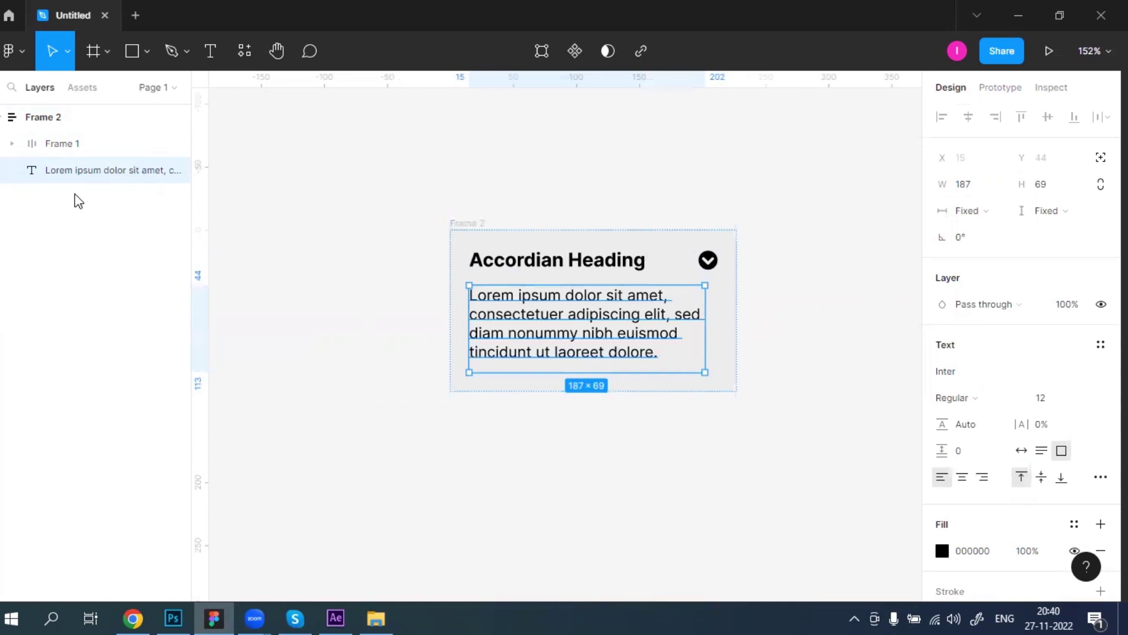
left_click(175, 170)
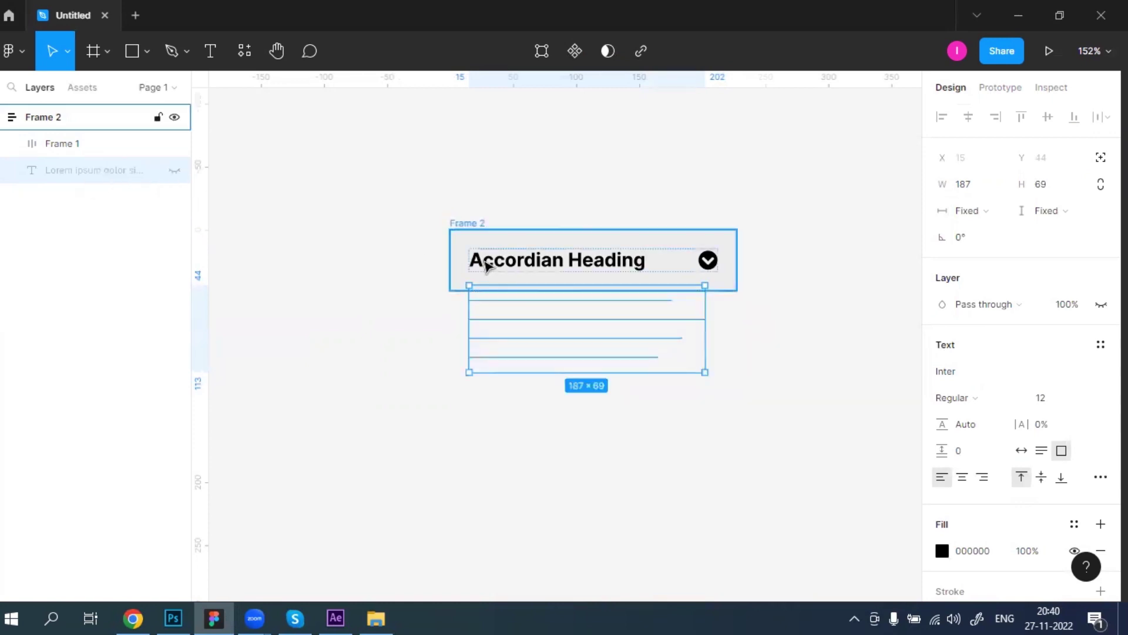
left_click(175, 170)
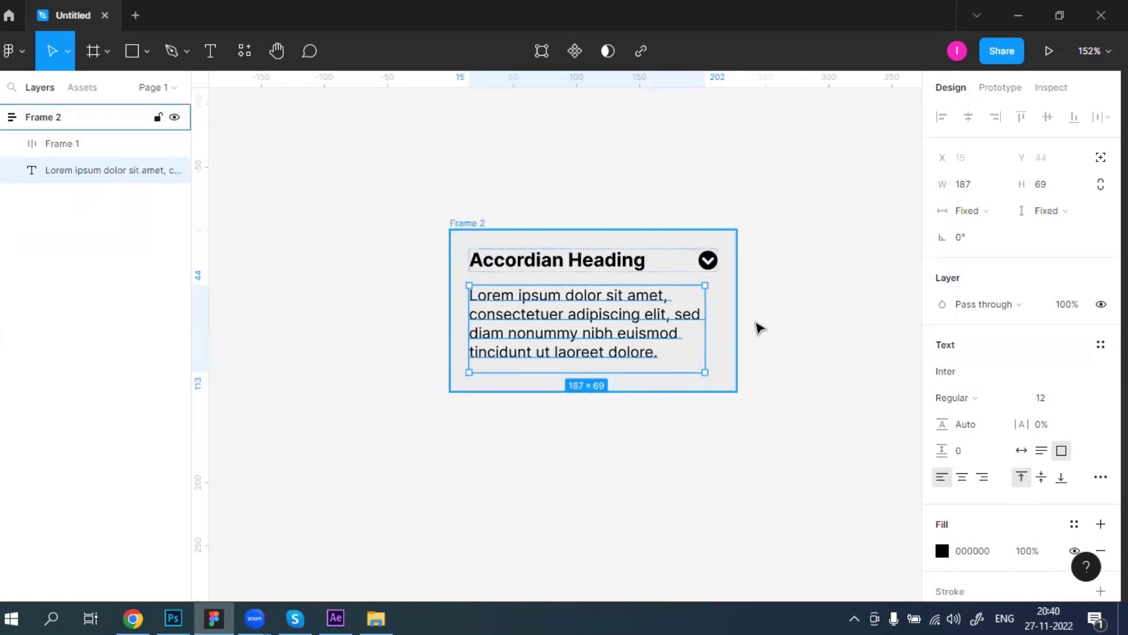
left_click(805, 326)
Select the whole accordion Frame 2 and create a component from it.
left_click_drag(432, 198, 801, 464)
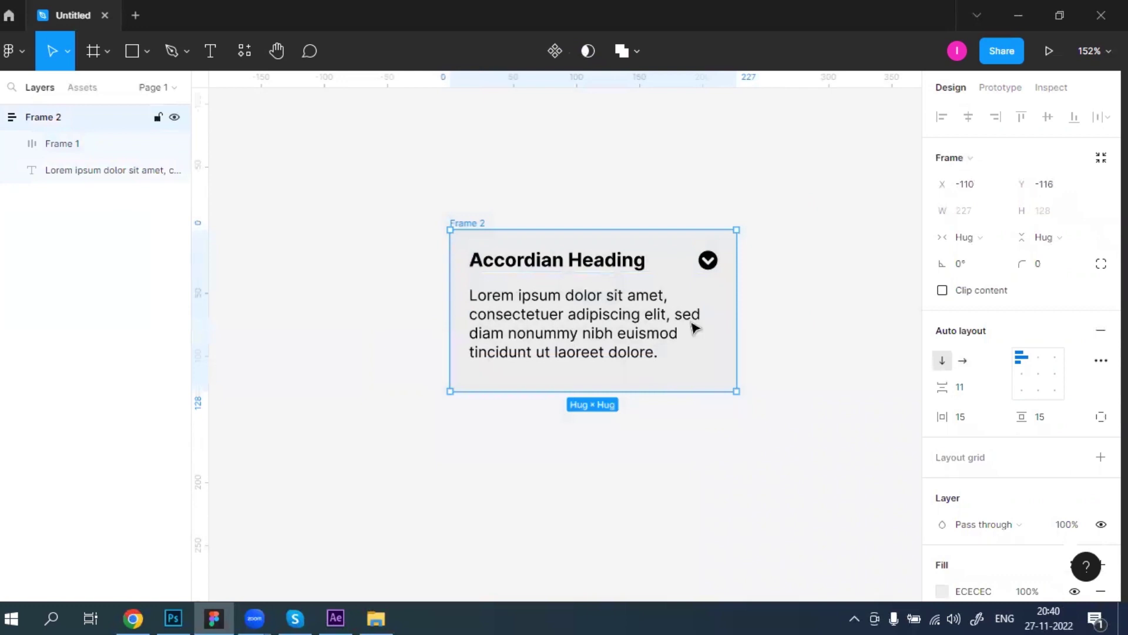
left_click(554, 52)
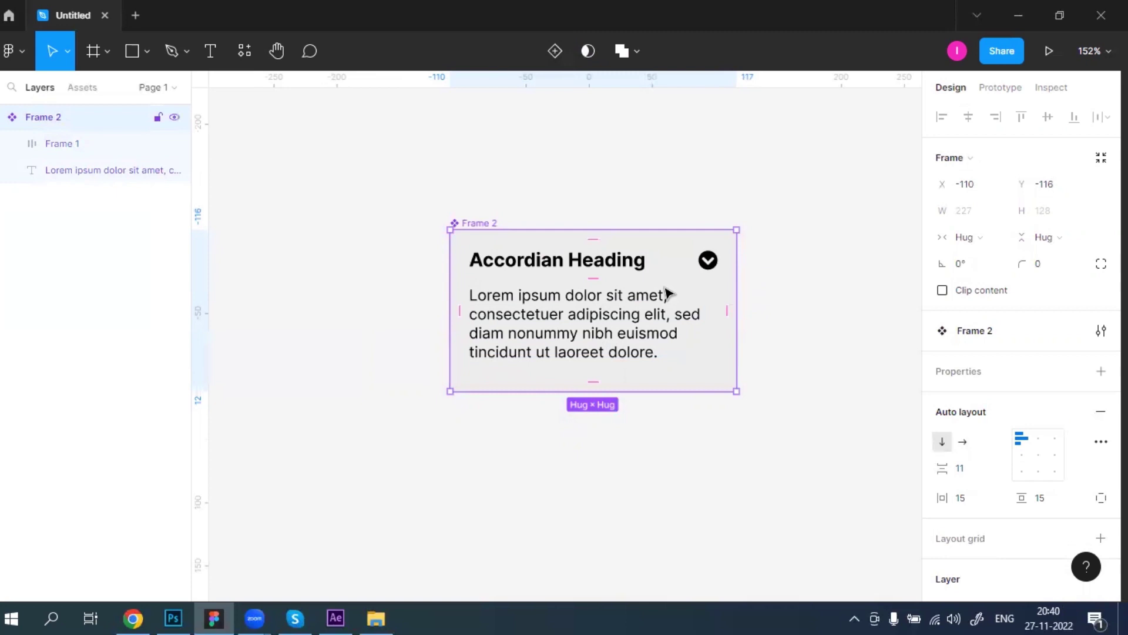
scroll(630, 285, "down", 1)
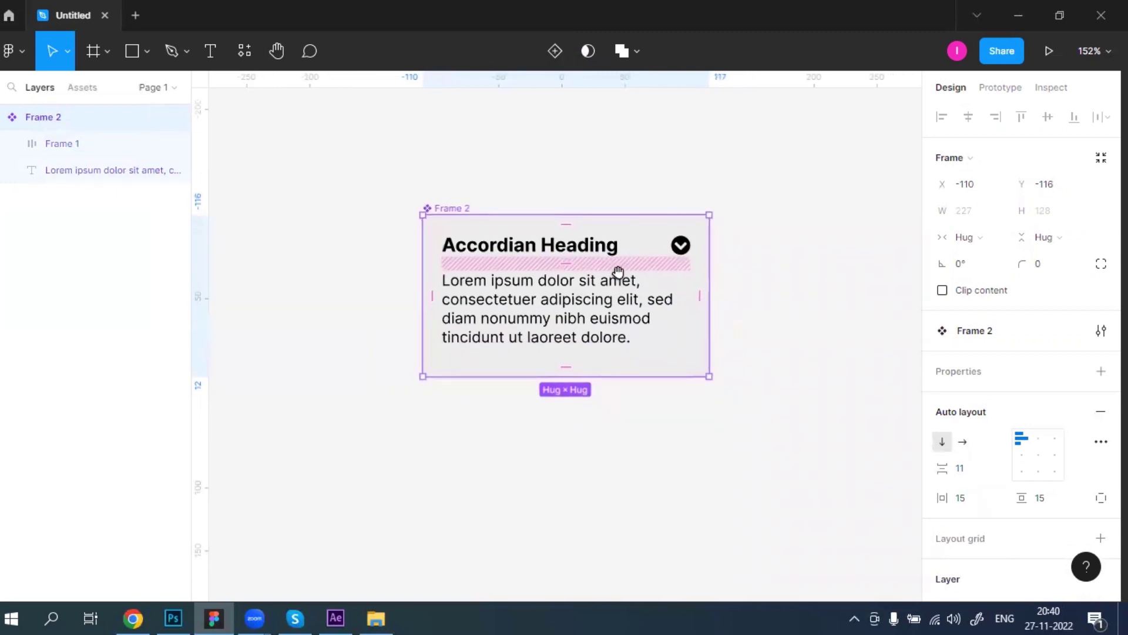
Add a second variant and set the top variant's Property 1 to closed.
left_click(553, 51)
scroll(572, 355, "down", 3)
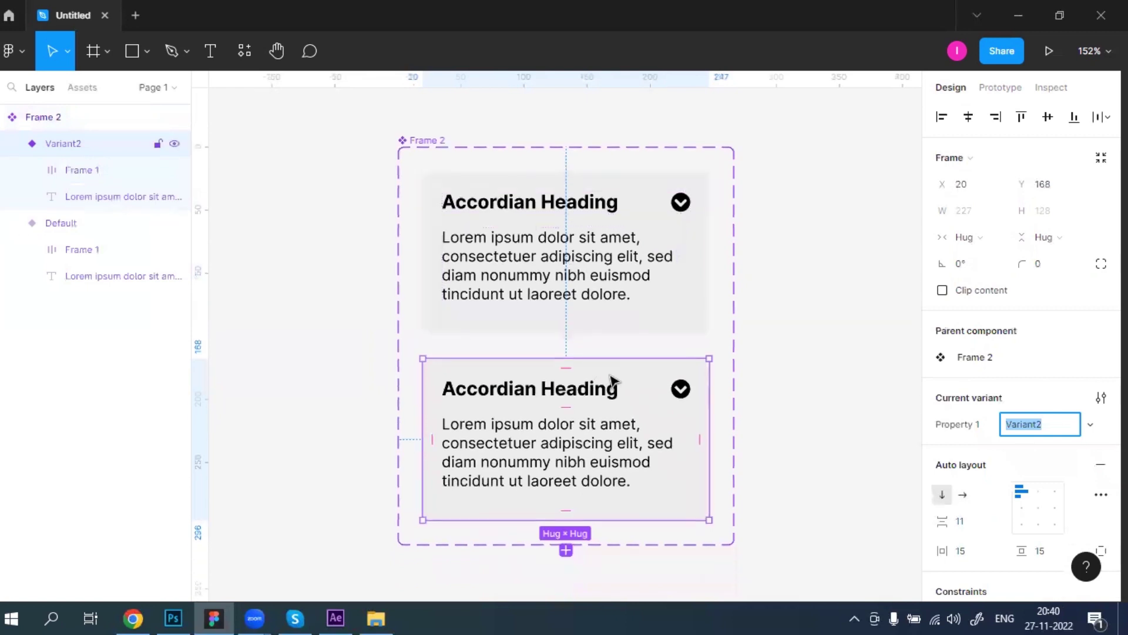
left_click(680, 321)
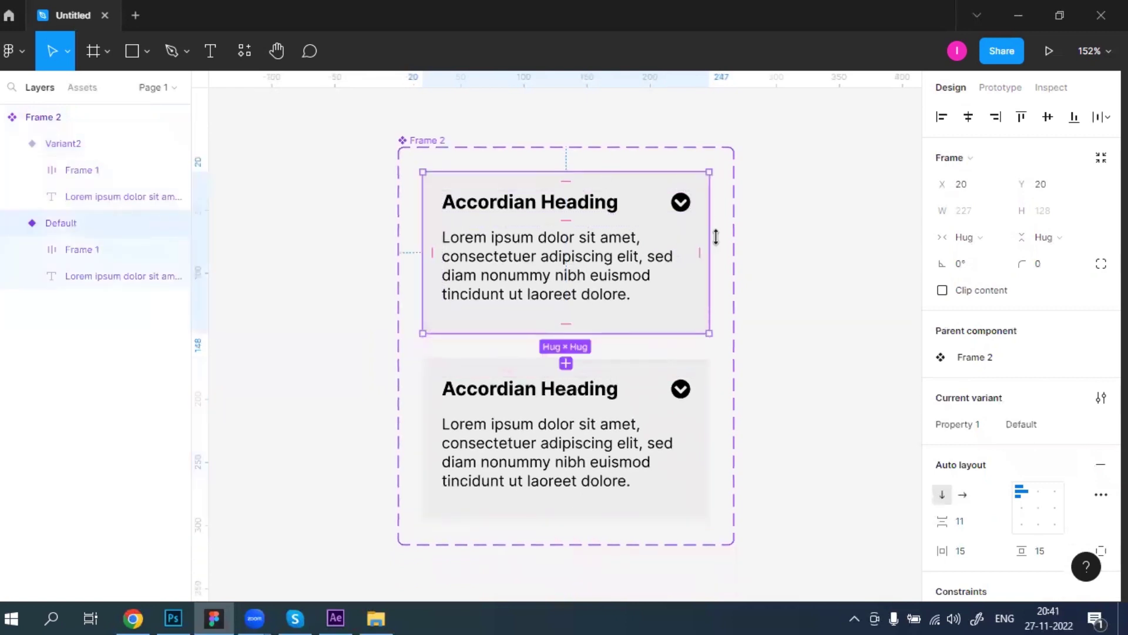
left_click(1029, 425)
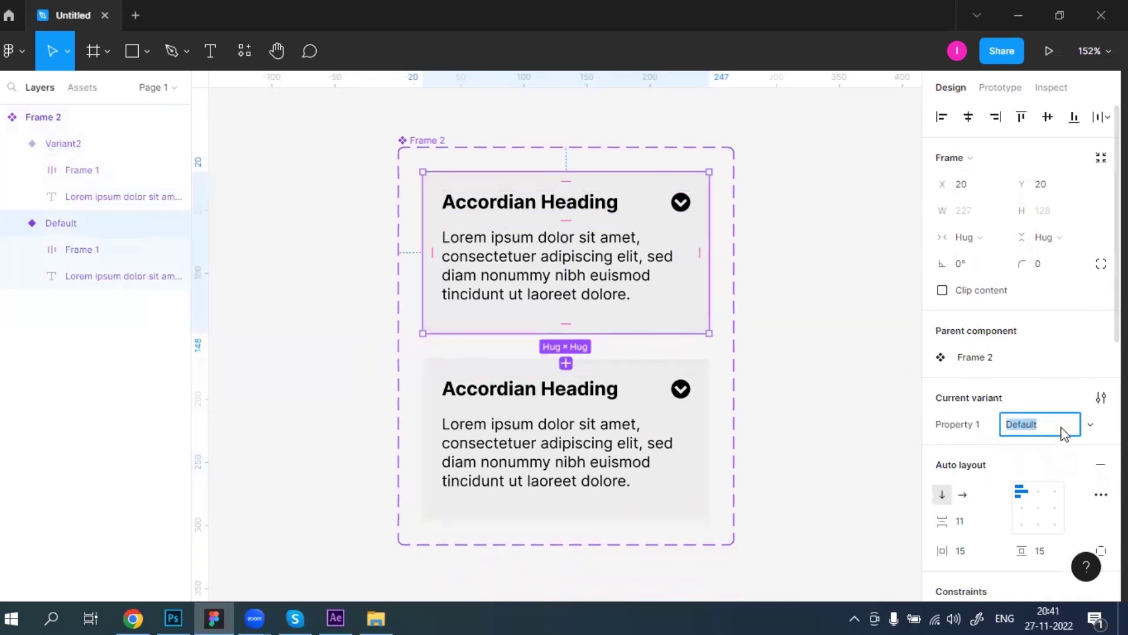
type("osed")
key("Return")
Set the lower variant's Property 1 value to open.
left_click(704, 455)
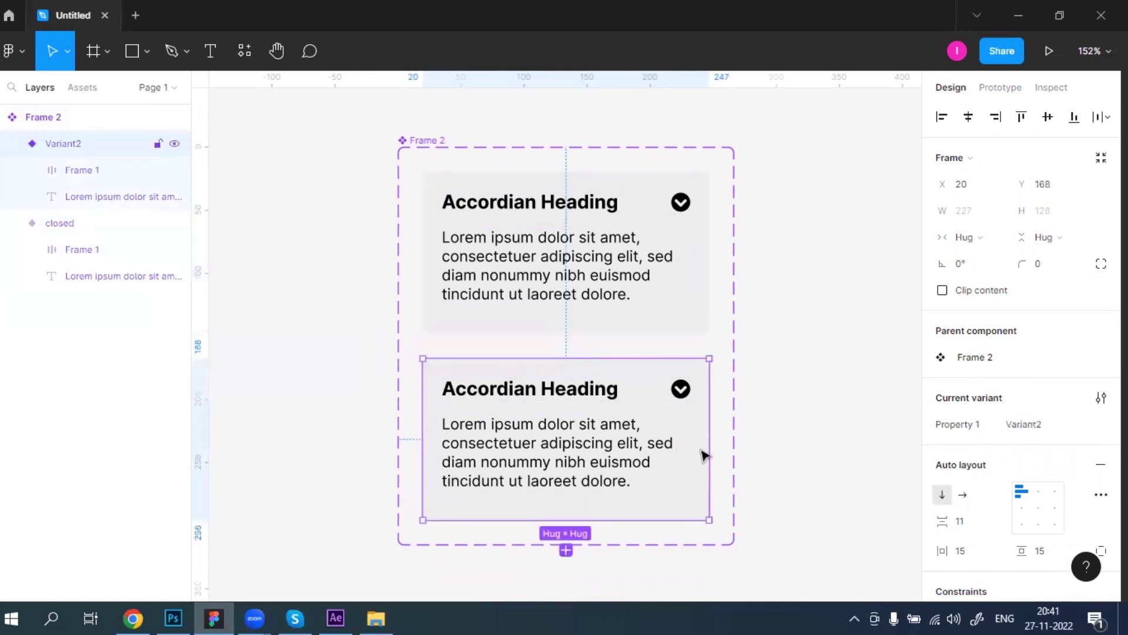
left_click(1025, 427)
type("open")
key("Return")
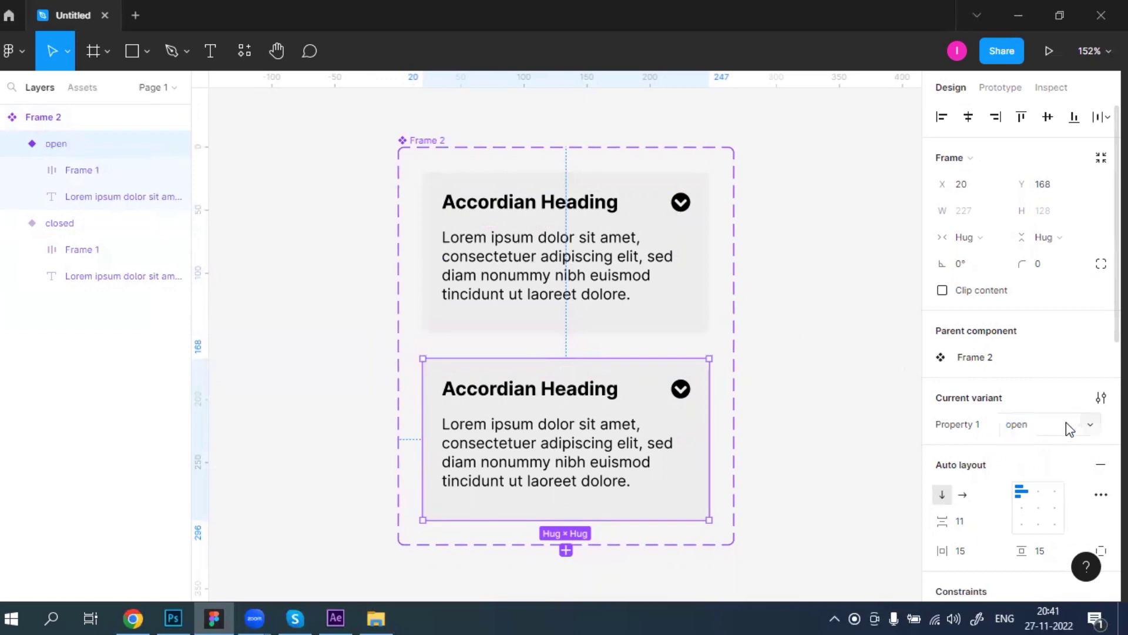
left_click(764, 307)
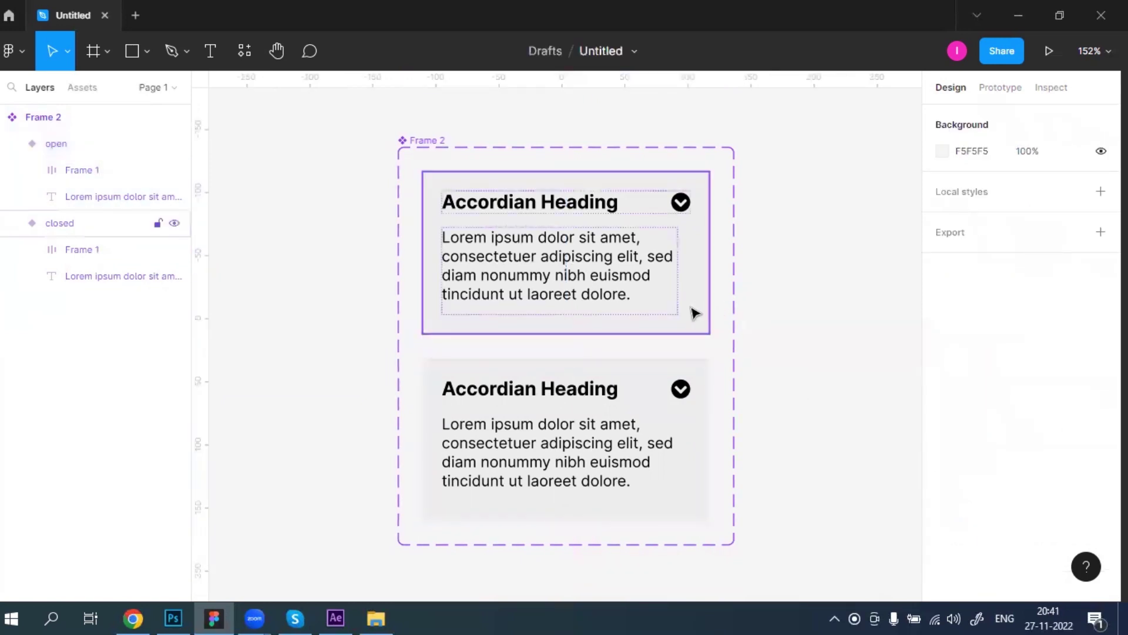
Hide the closed variant's Lorem ipsum layer, collapsing it to a 227×48 heading bar.
left_click(696, 311)
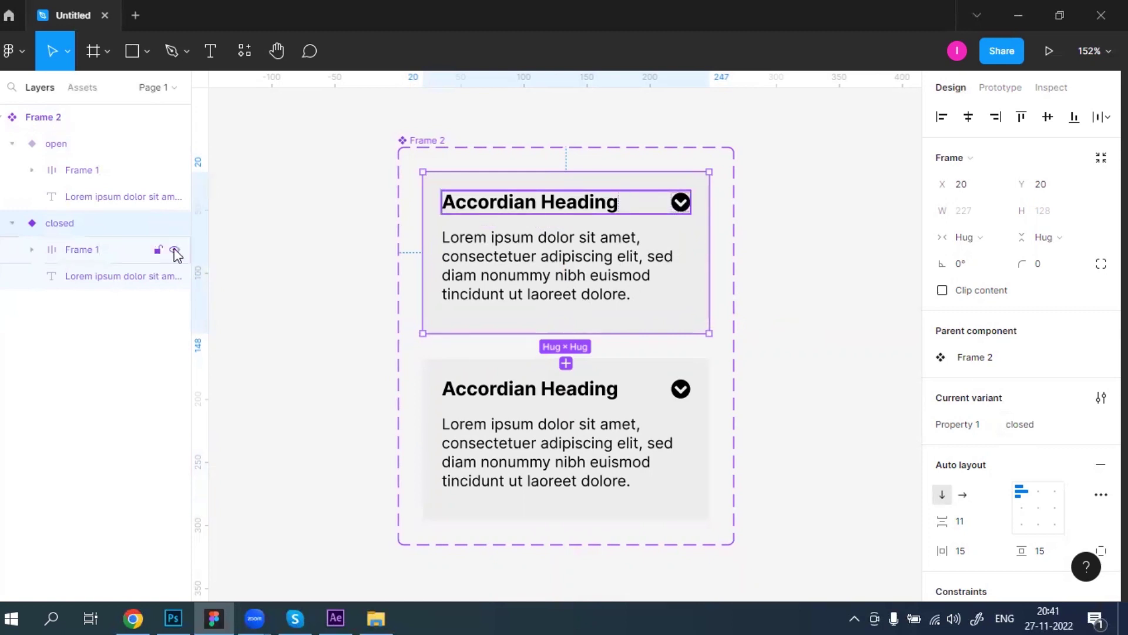
left_click(174, 277)
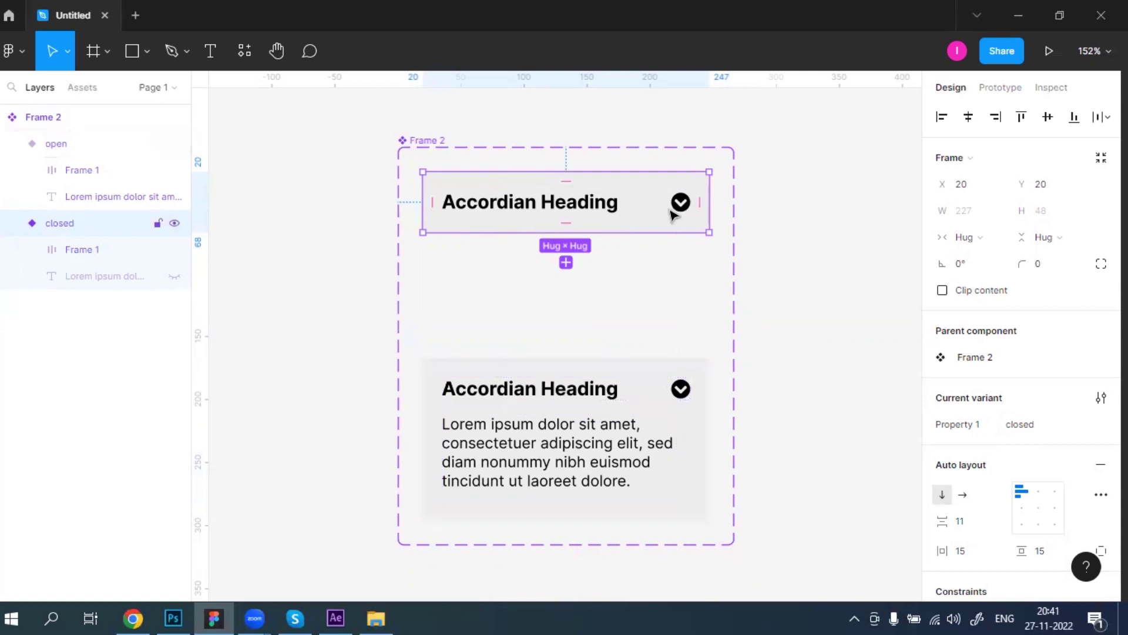
left_click(680, 392)
Select the chevron icon in the open variant, undoing an accidental shift of its content.
double_click(681, 390)
double_click(680, 389)
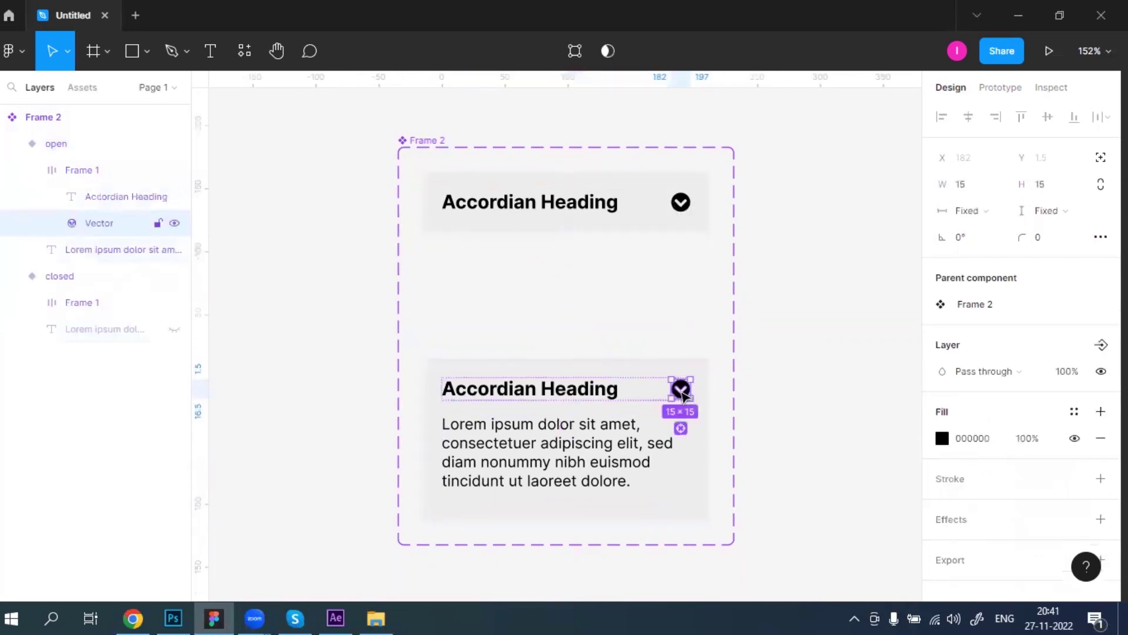
scroll(697, 400, "up", 5)
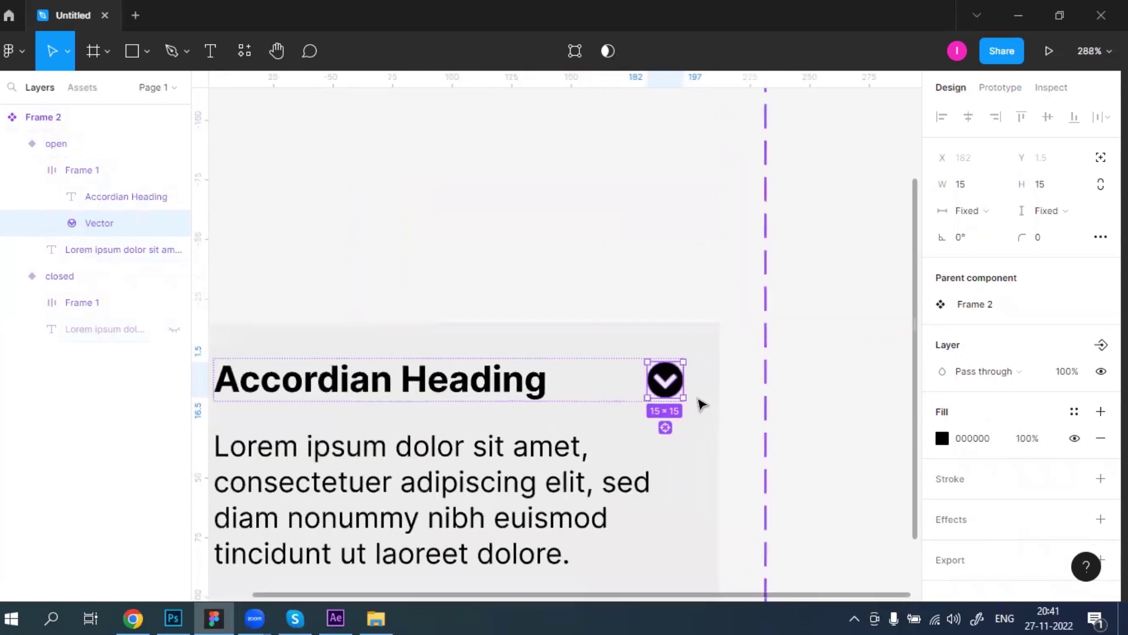
left_click(691, 382)
mouse_move(691, 383)
left_mouse_down()
mouse_move(682, 390)
mouse_move(703, 323)
left_mouse_up()
key("ctrl+z")
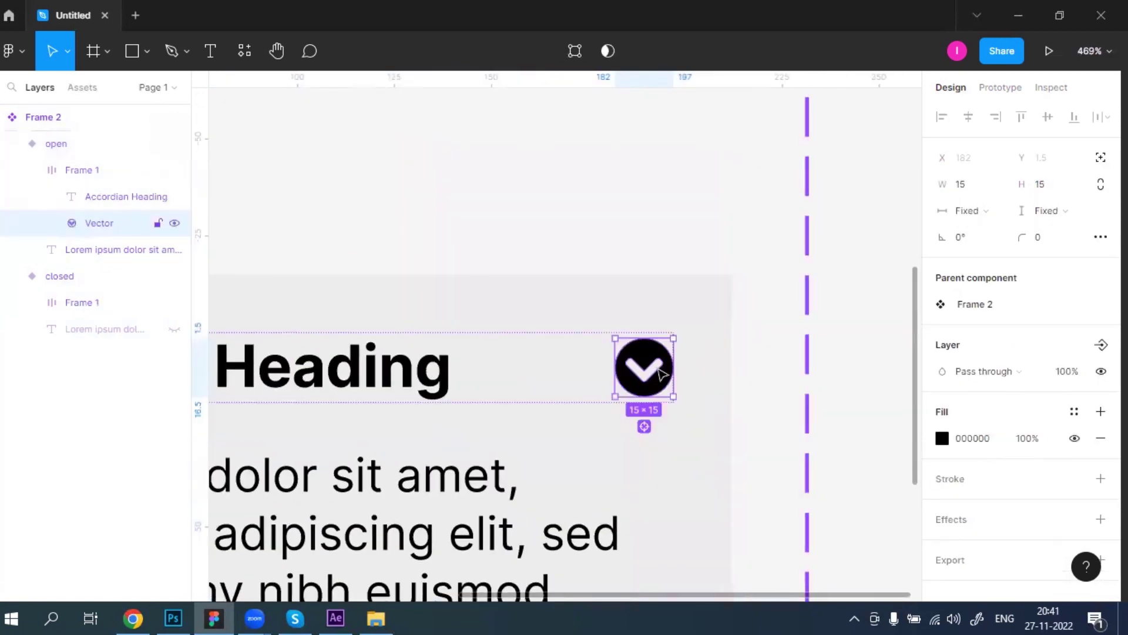
Rotate the open variant's chevron 180° to point up, then zoom out to about 163%.
double_click(664, 364)
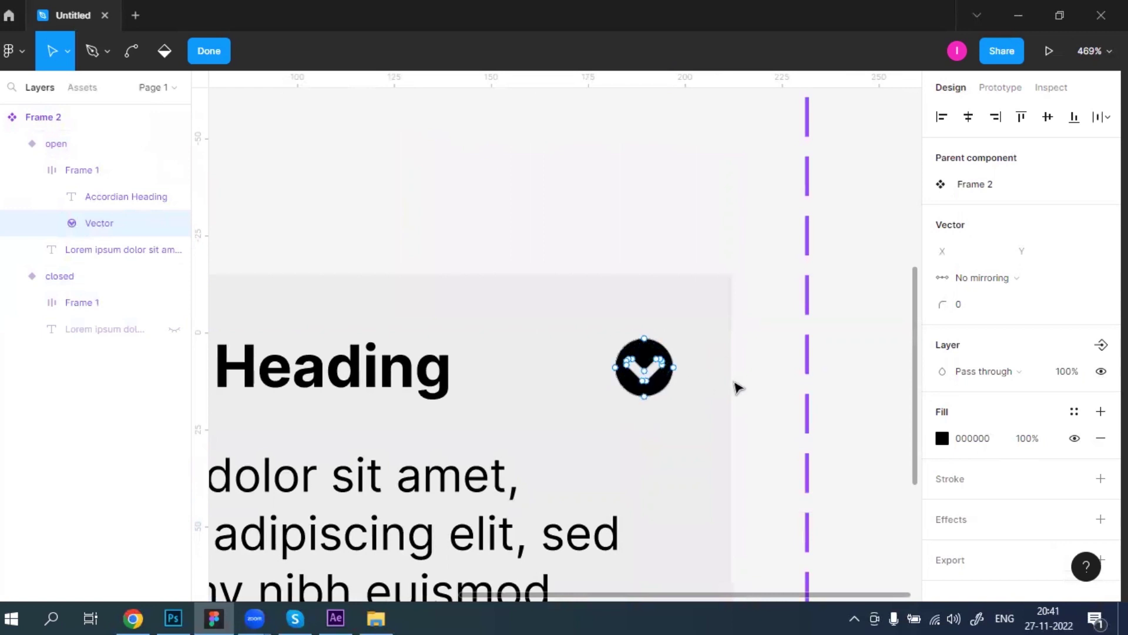
key("Escape")
double_click(664, 382)
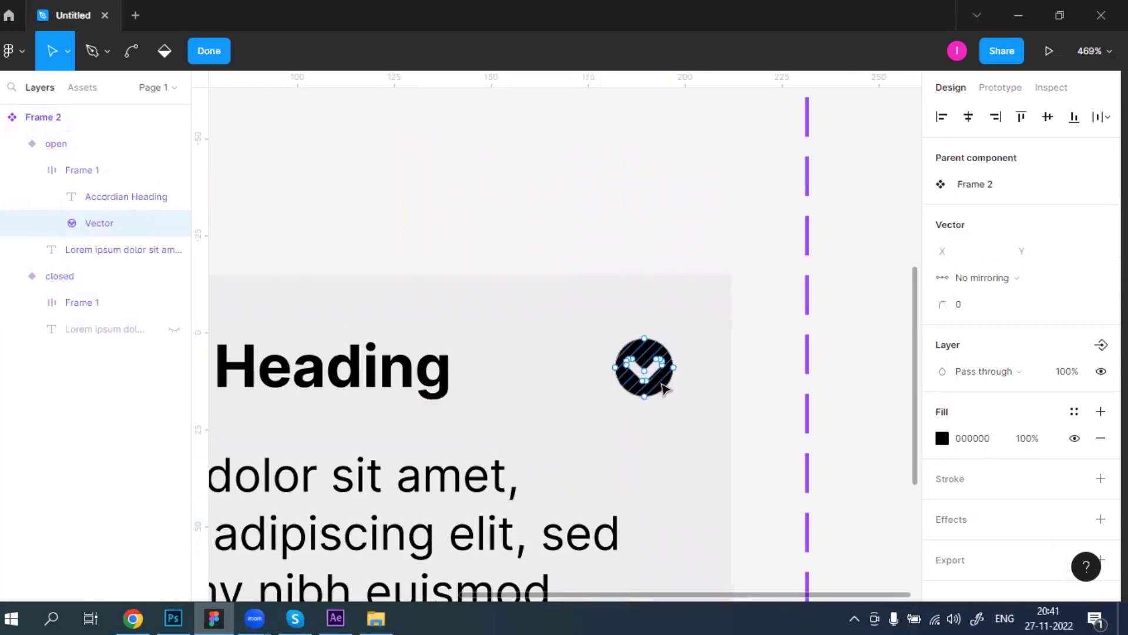
key("Escape")
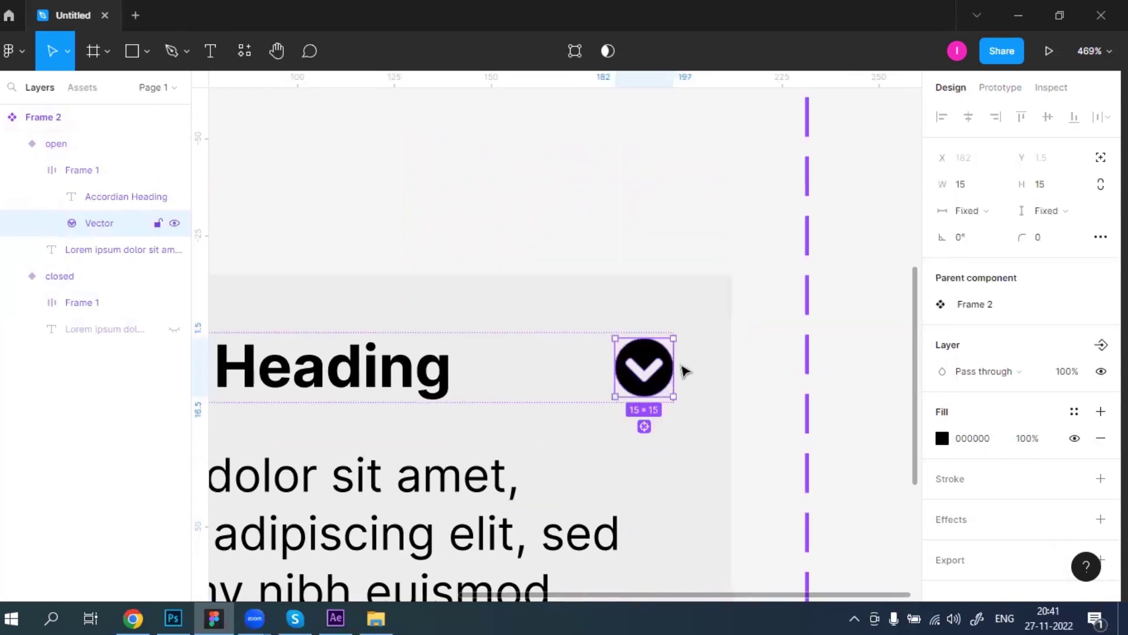
left_click_drag(678, 339, 614, 395)
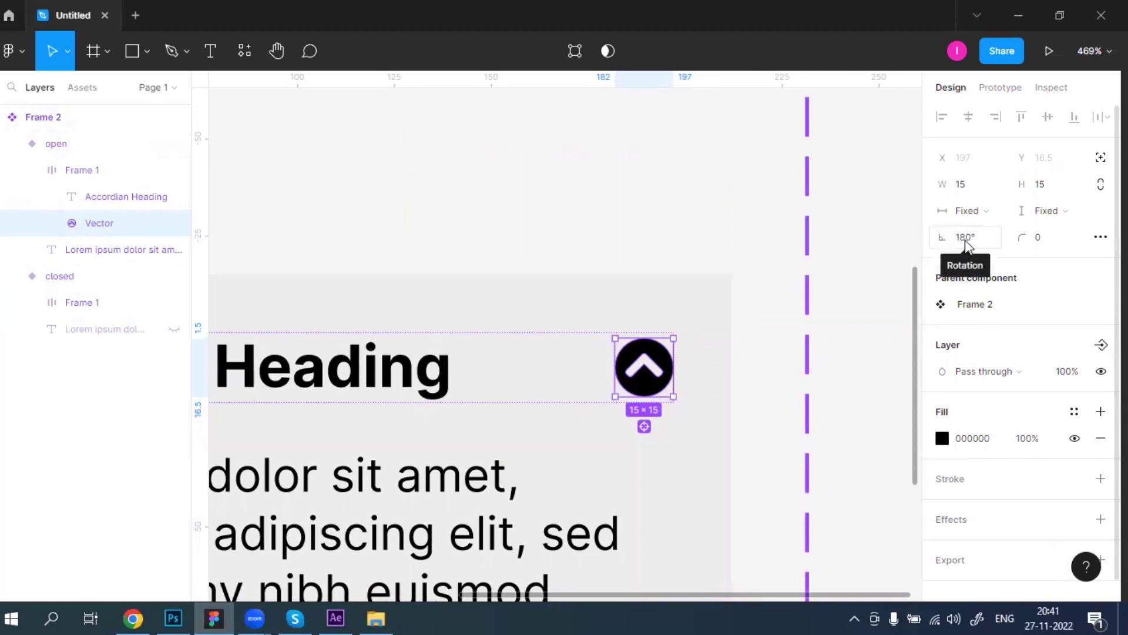
left_click(738, 382)
scroll(738, 383, "down", 5)
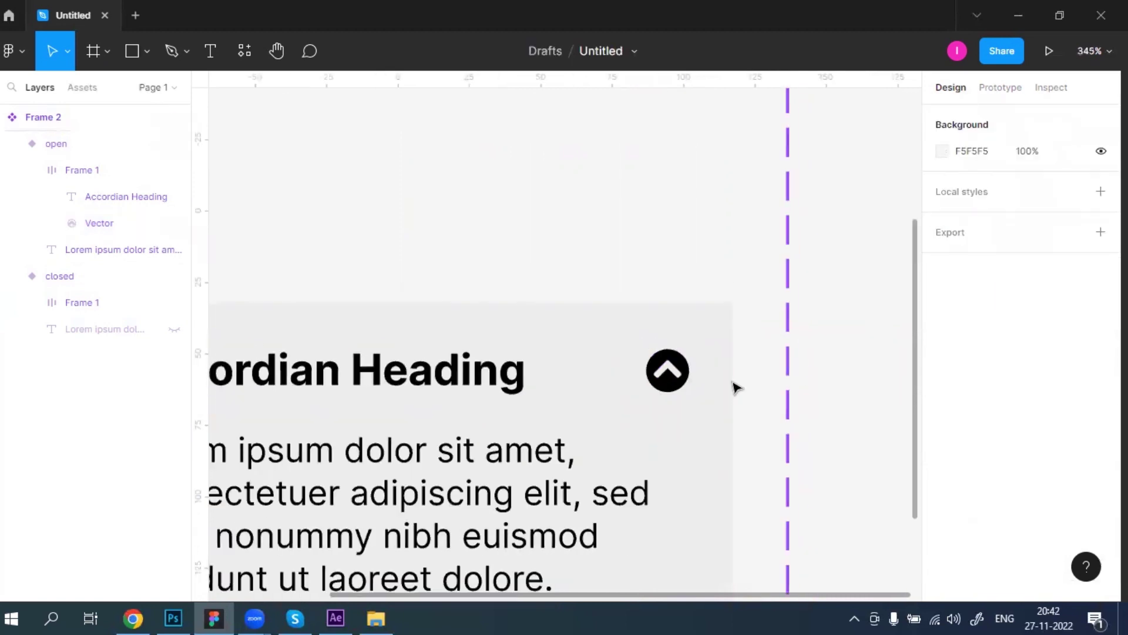
scroll(739, 388, "down", 1)
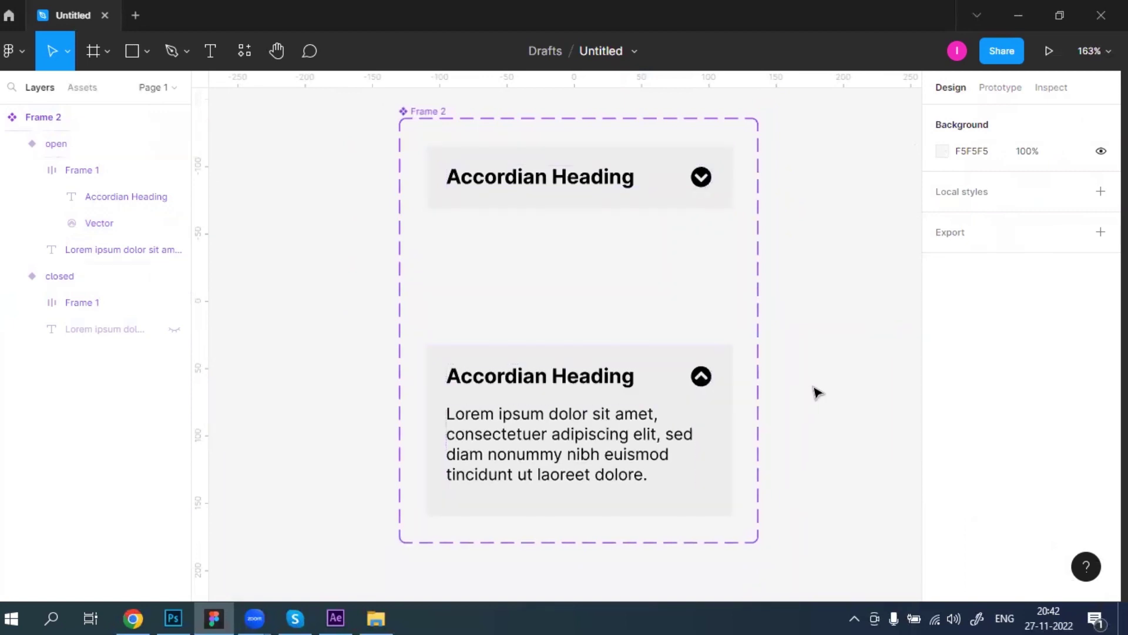
Connect the closed variant's heading row to the open variant with a prototype link.
left_click_drag(599, 264, 570, 281)
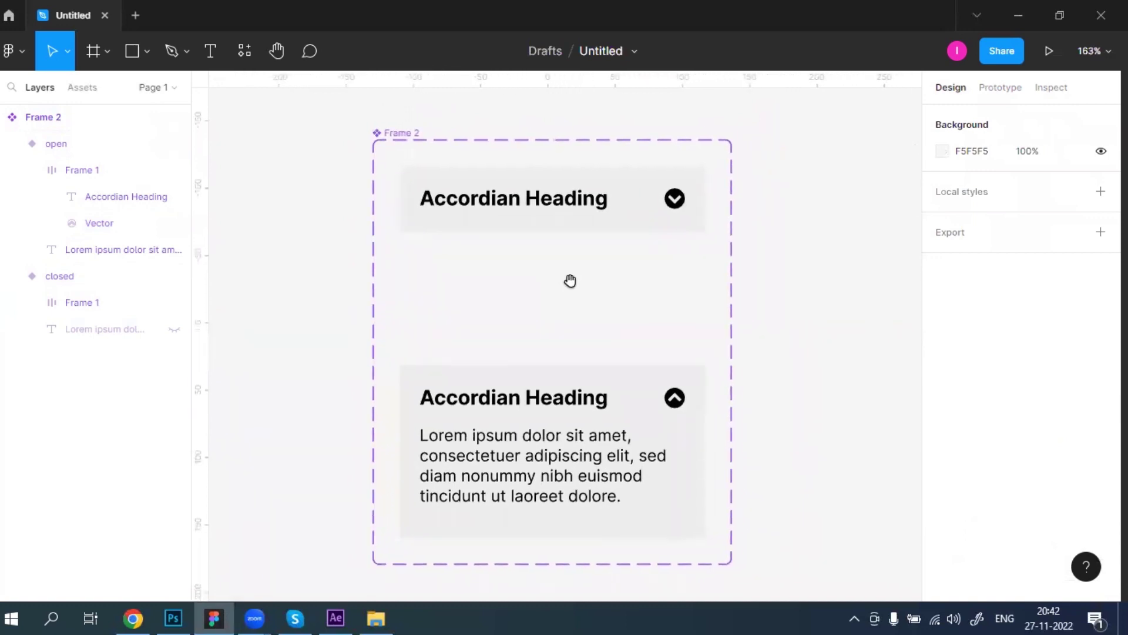
left_click(562, 203)
left_click(560, 209)
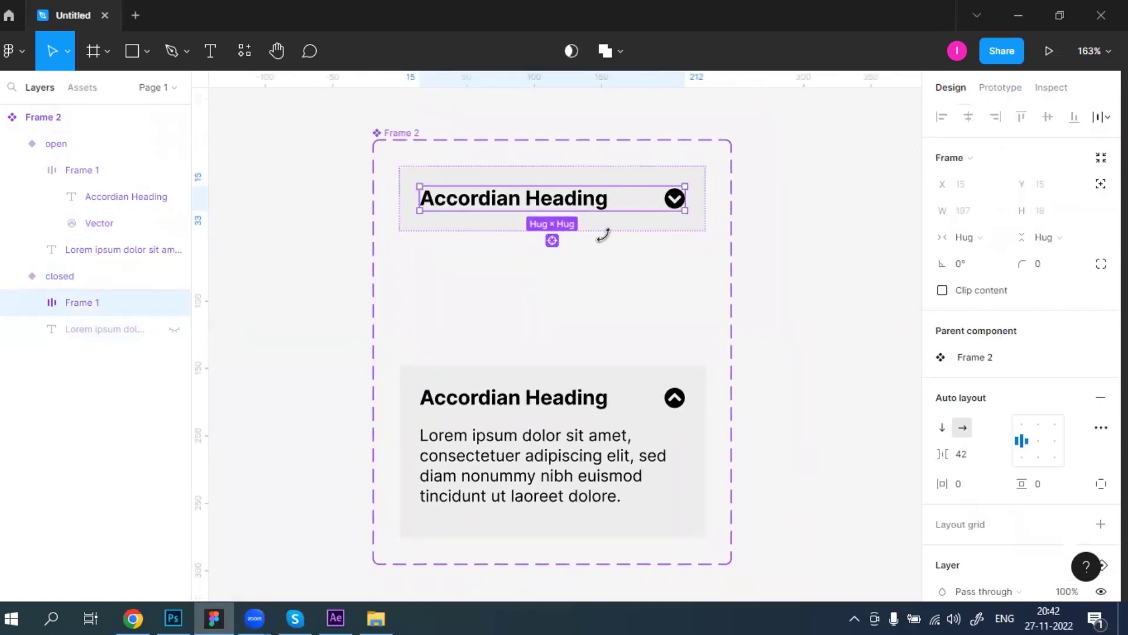
left_click(1012, 89)
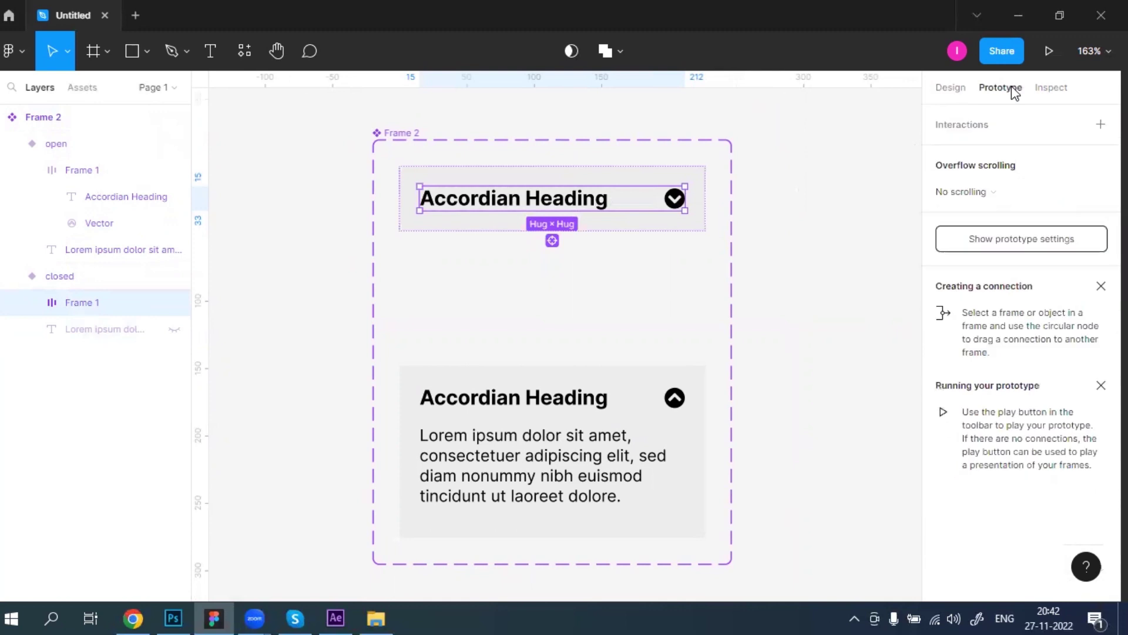
mouse_move(675, 201)
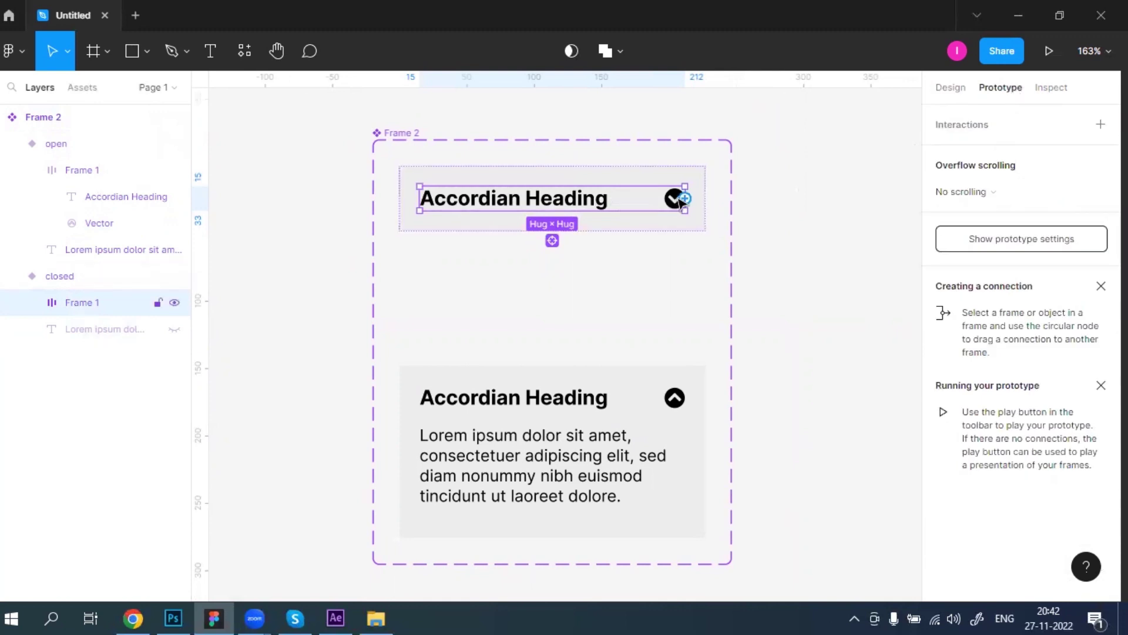
left_click_drag(687, 201, 636, 385)
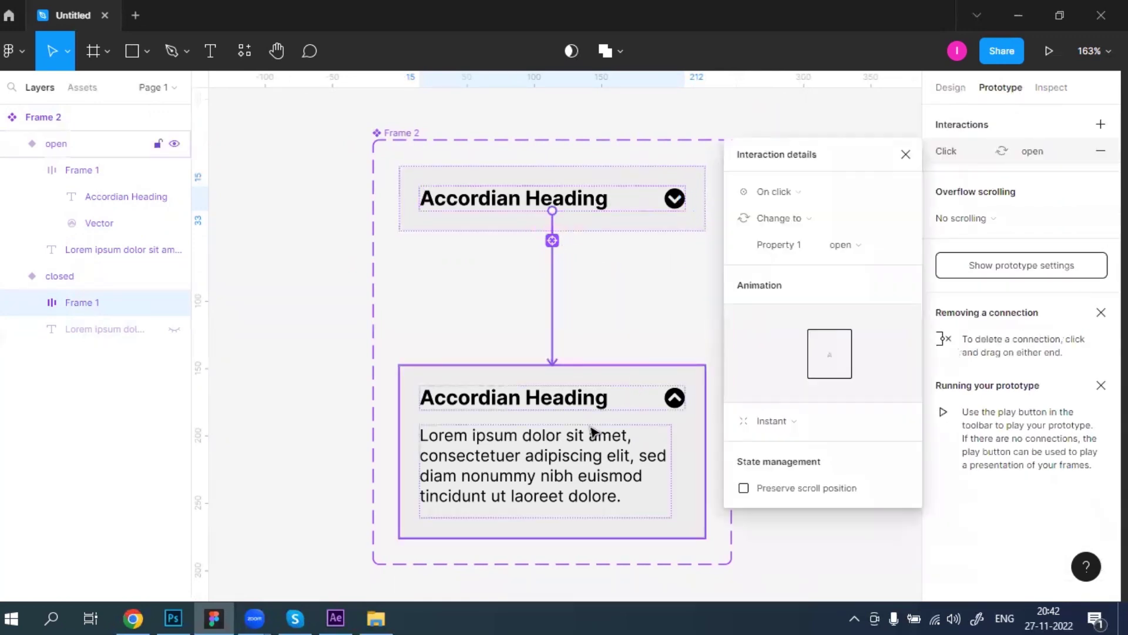
Set the transition to Smart animate with Ease in and out over 200ms.
left_click(778, 423)
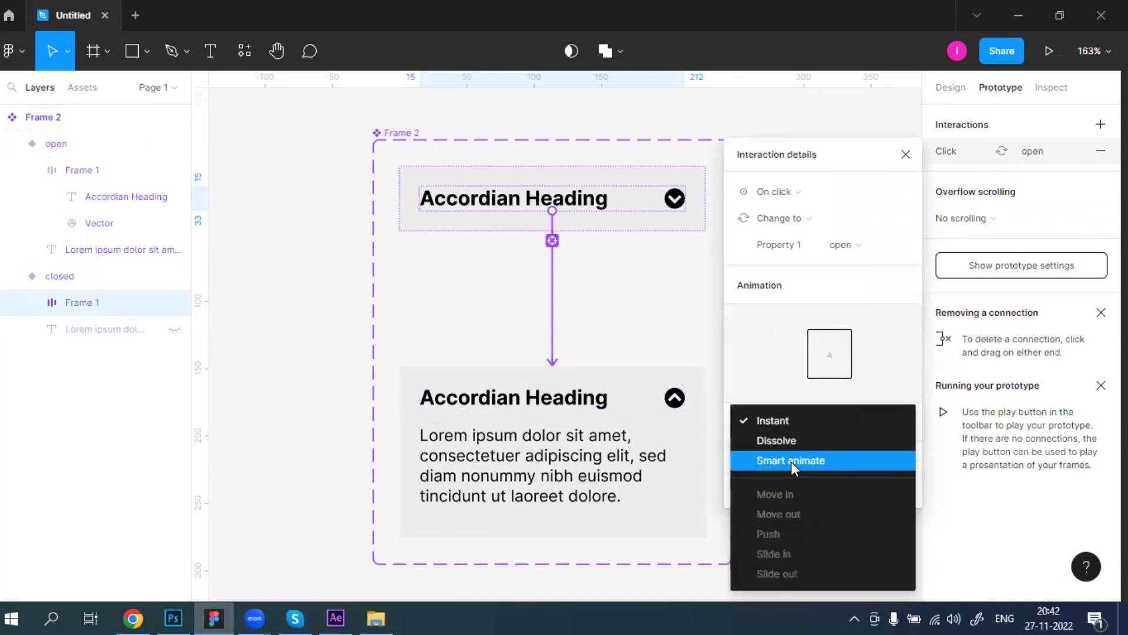
left_click(795, 460)
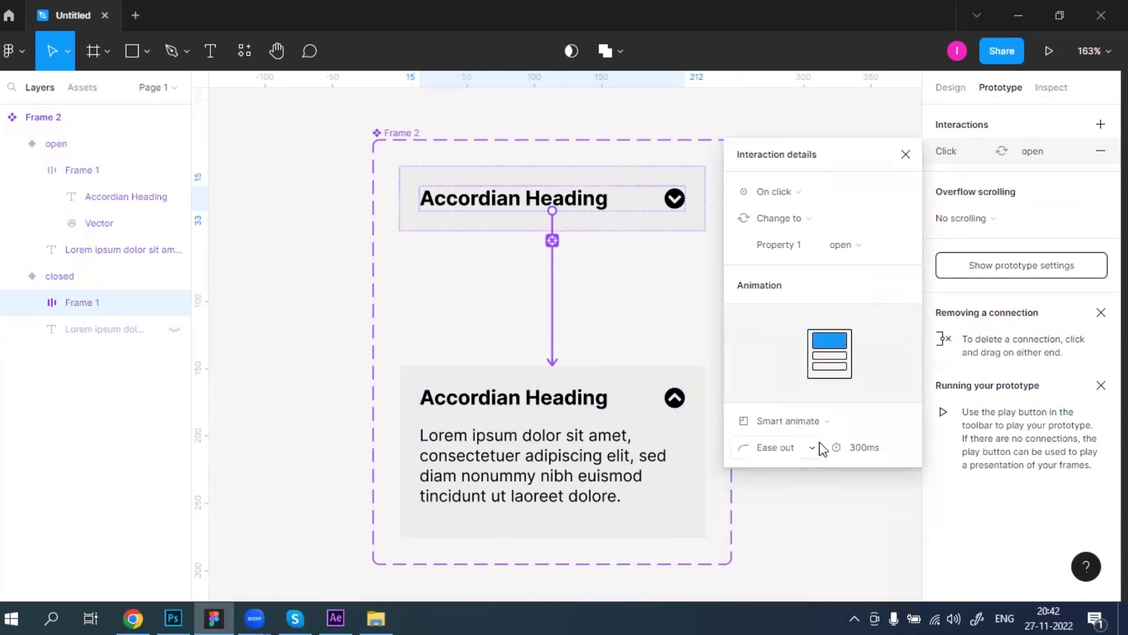
left_click(788, 448)
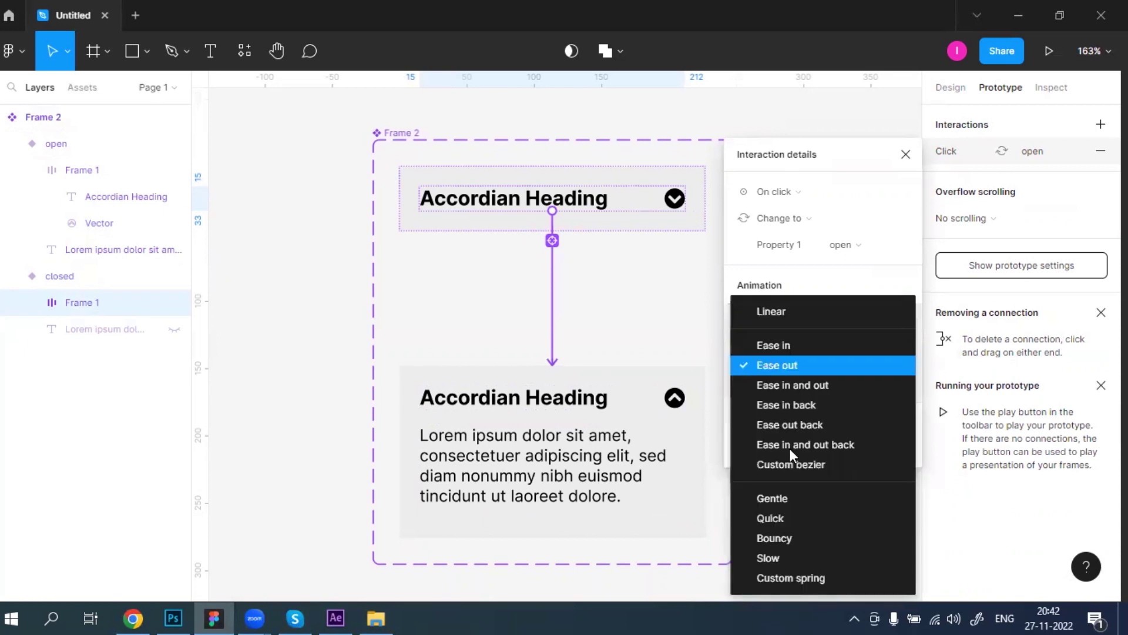
left_click(817, 393)
left_click(889, 450)
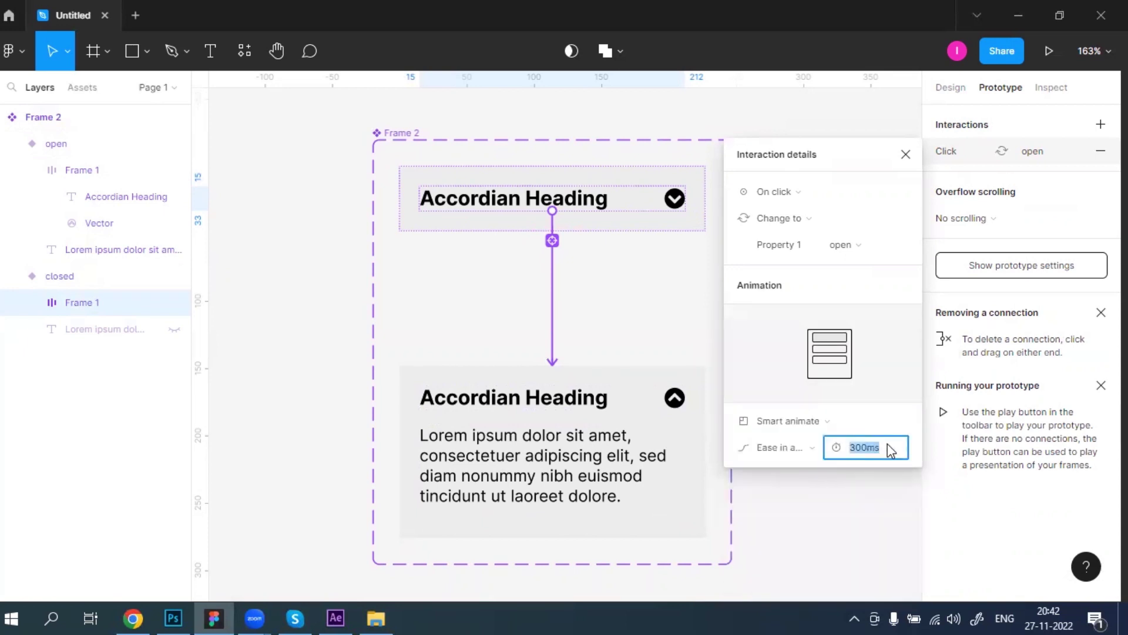
key("Return")
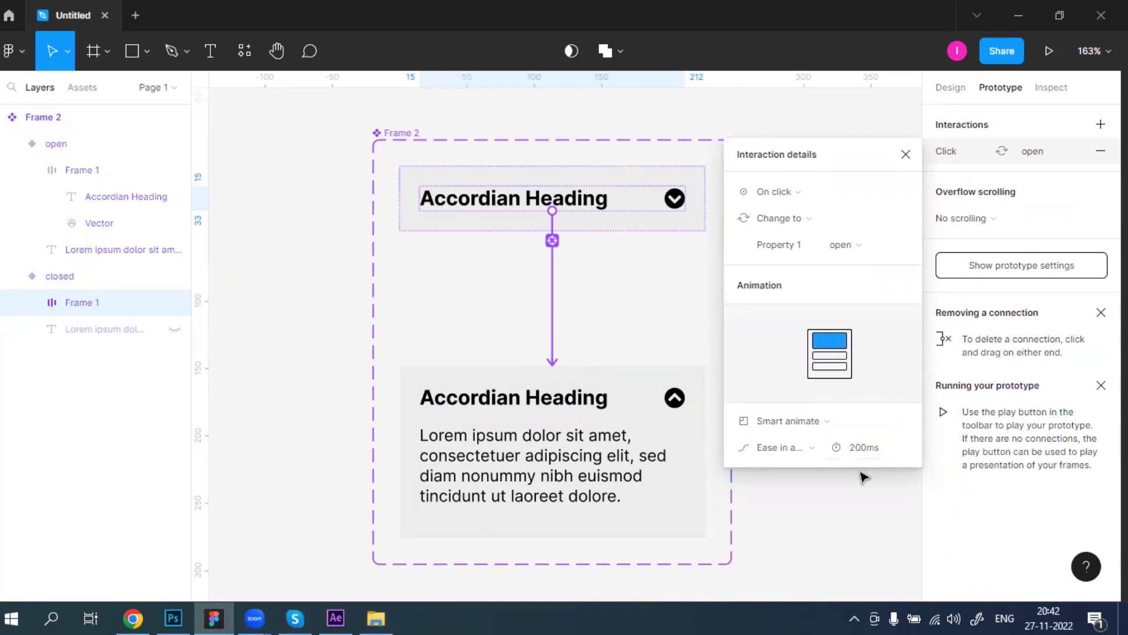
left_click(835, 502)
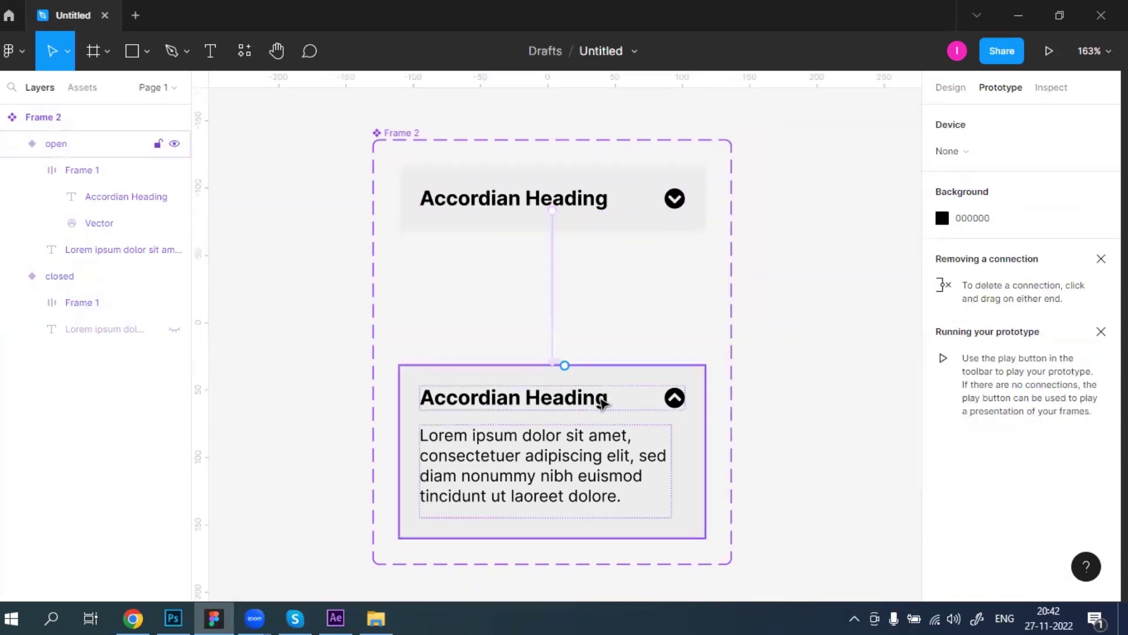
Link the open heading row back to the closed variant with Smart animate, Ease in and out.
left_click(604, 404)
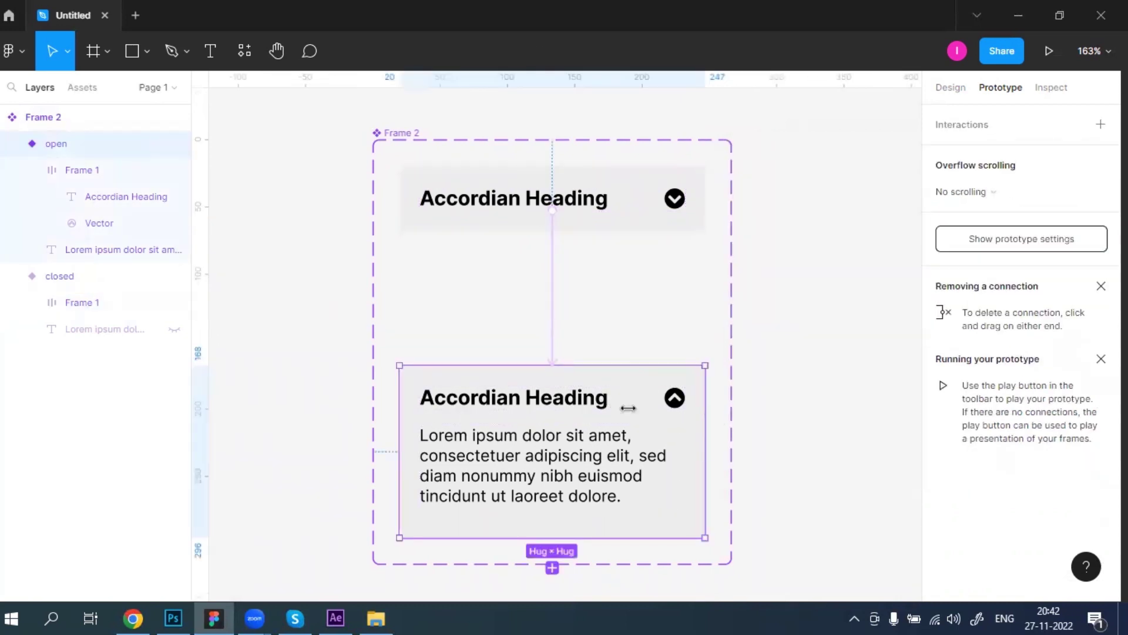
double_click(575, 404)
double_click(605, 403)
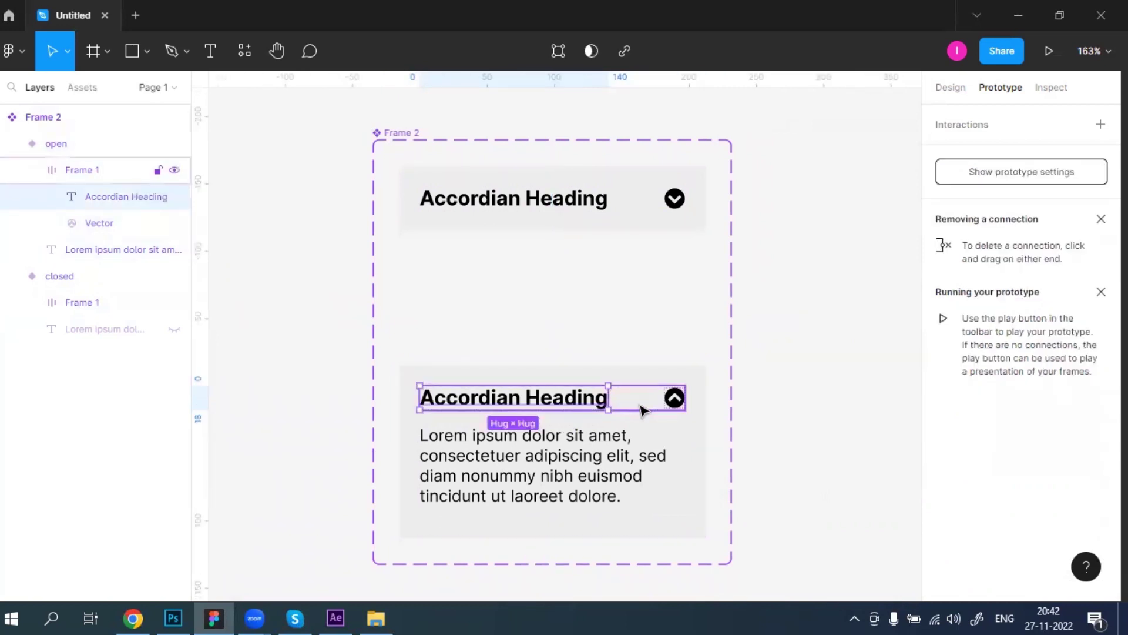
key("Escape")
left_click_drag(685, 398, 639, 229)
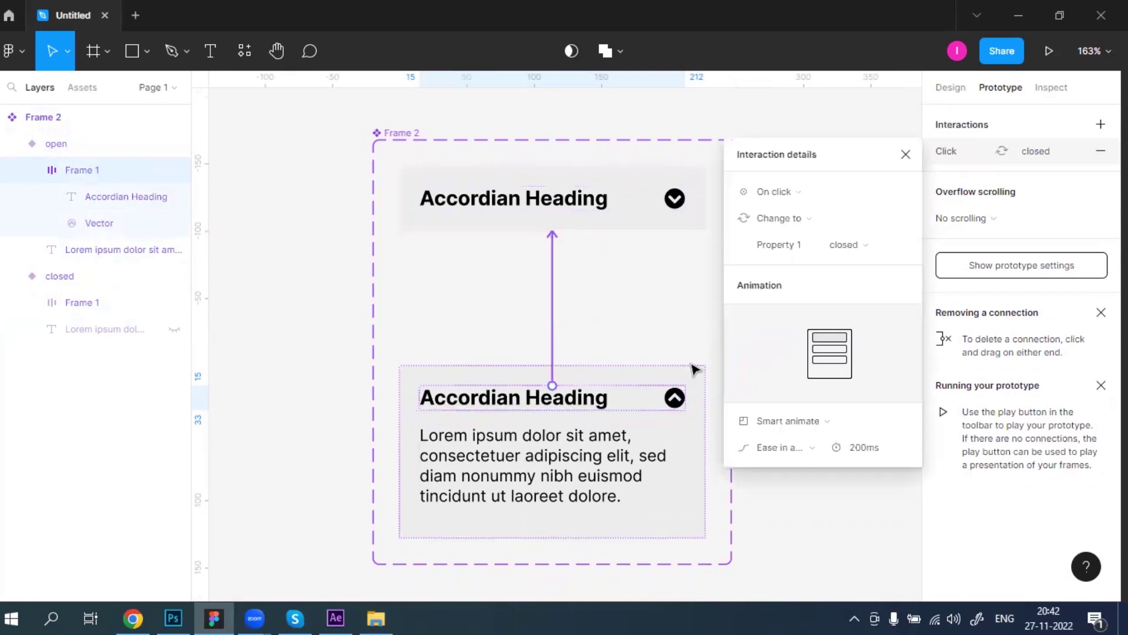
left_click(800, 451)
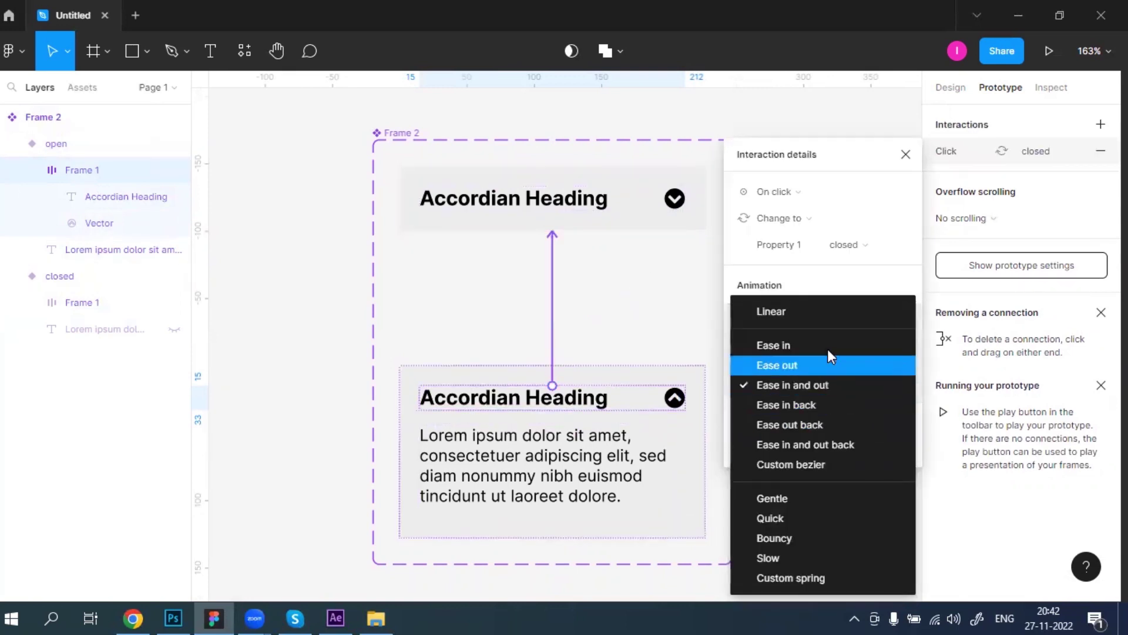
left_click(841, 154)
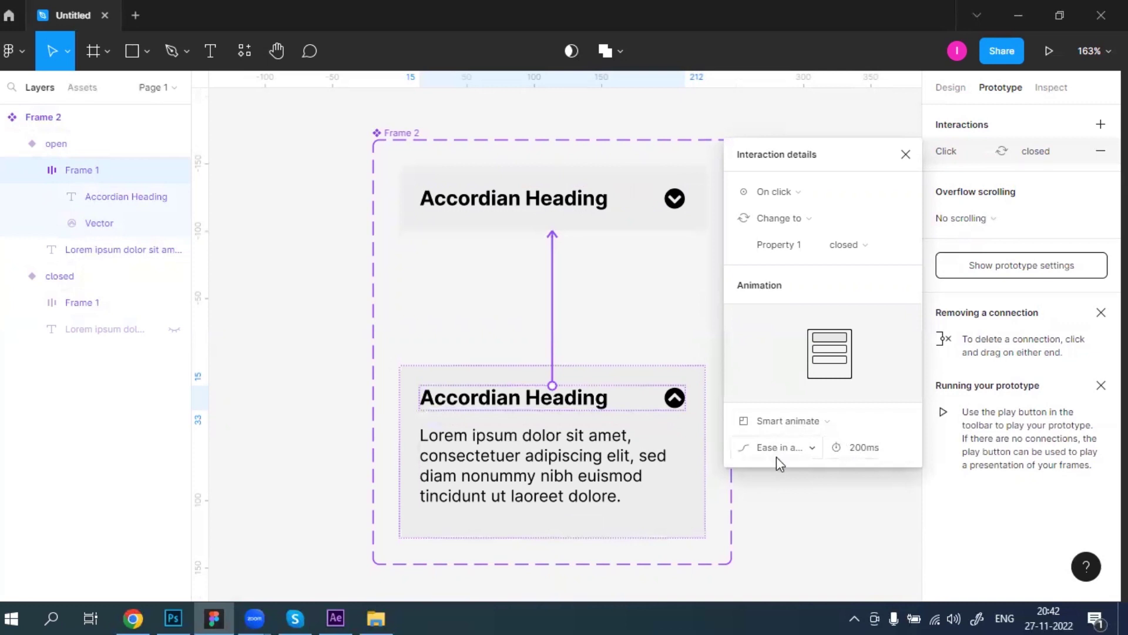
left_click(823, 508)
left_click(699, 382)
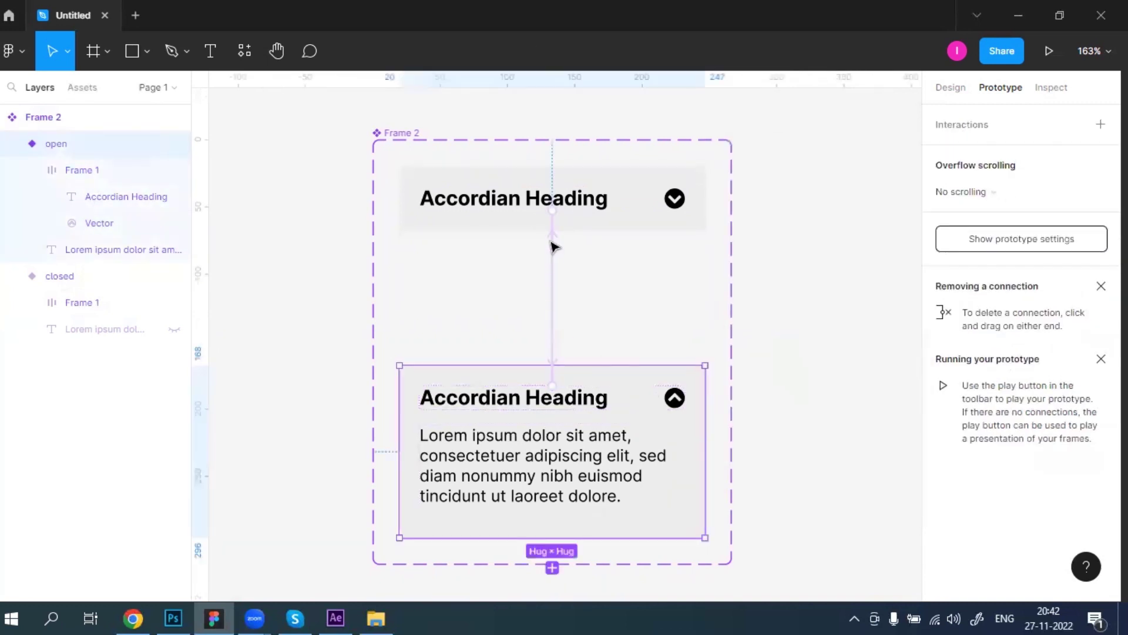
left_click(607, 220)
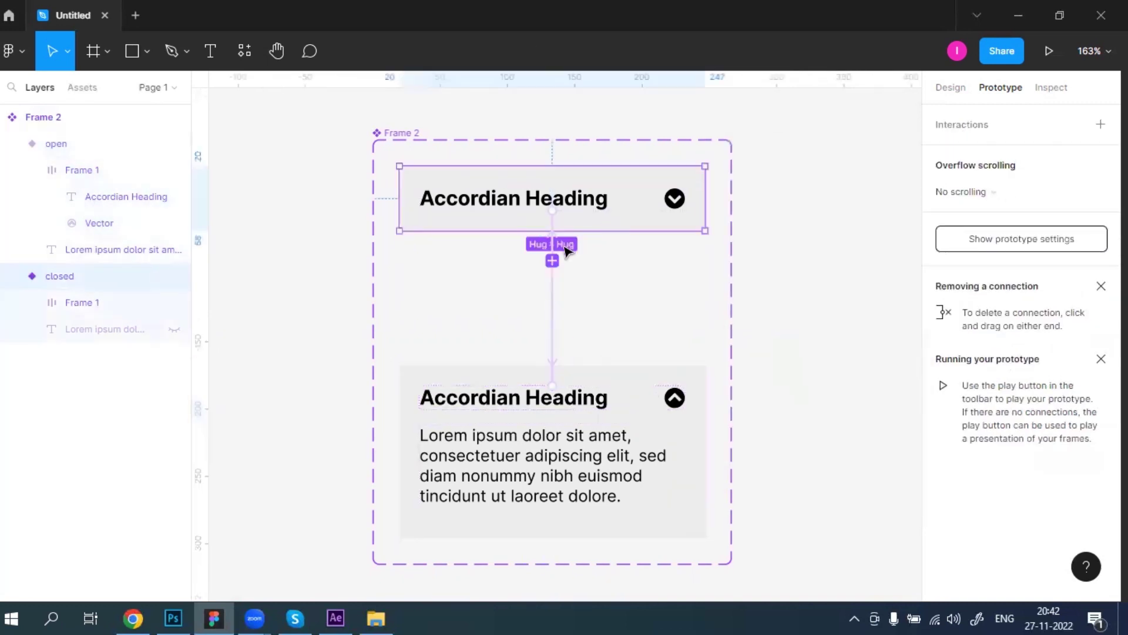
left_click(804, 346)
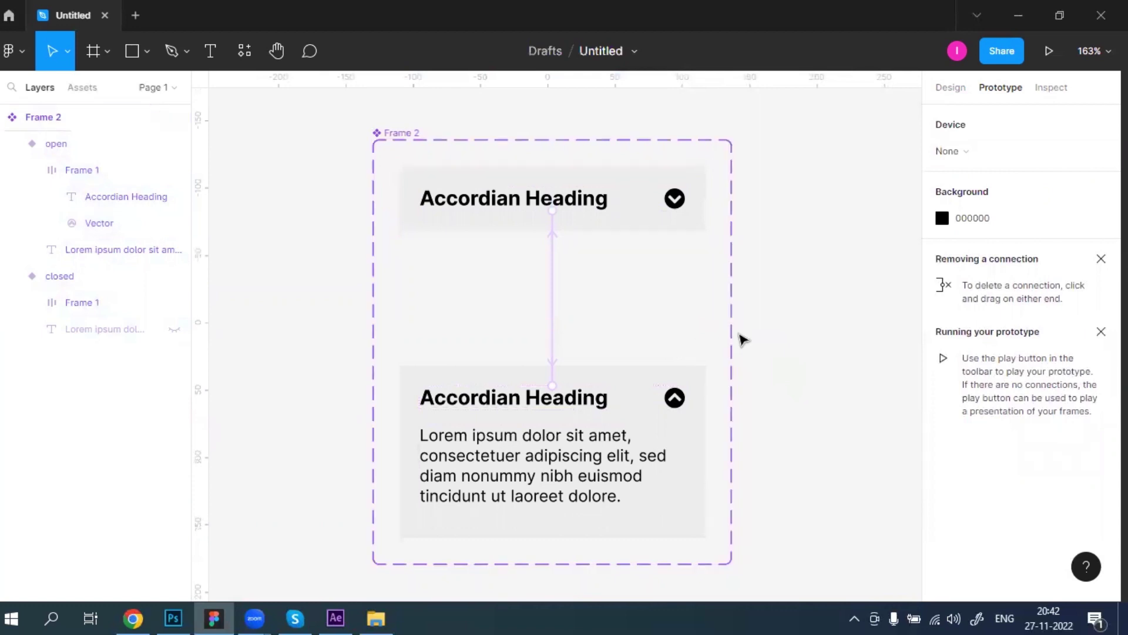
Draw a new empty 720×362 frame, Frame 3, to the right of the Frame 2 component set.
scroll(753, 335, "down", 3)
left_click_drag(647, 302, 466, 293)
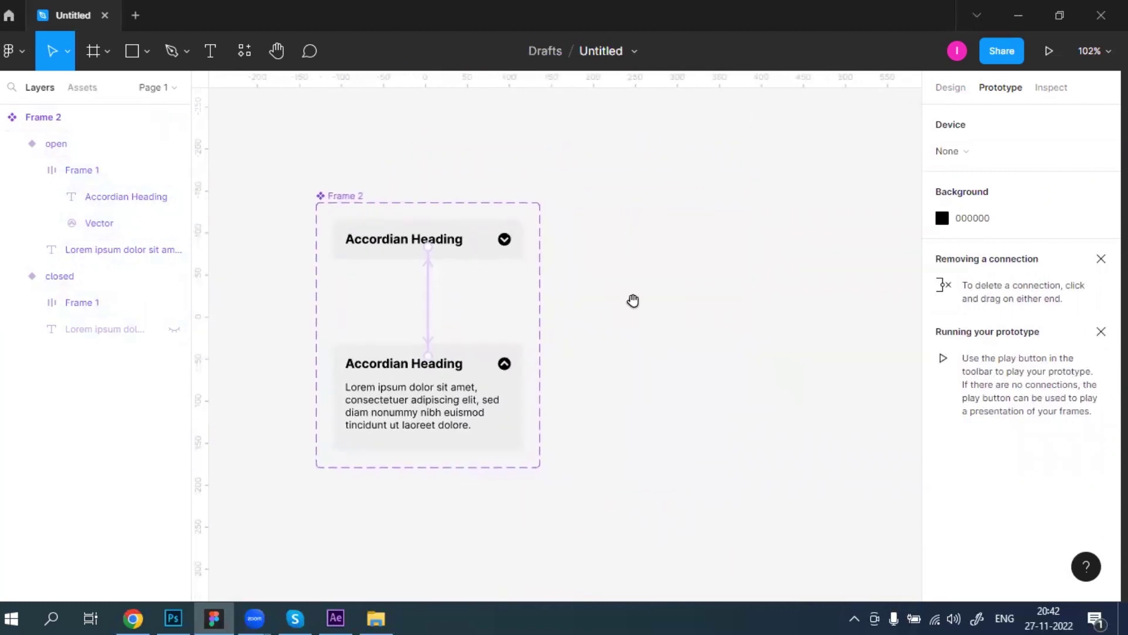
left_click(333, 202)
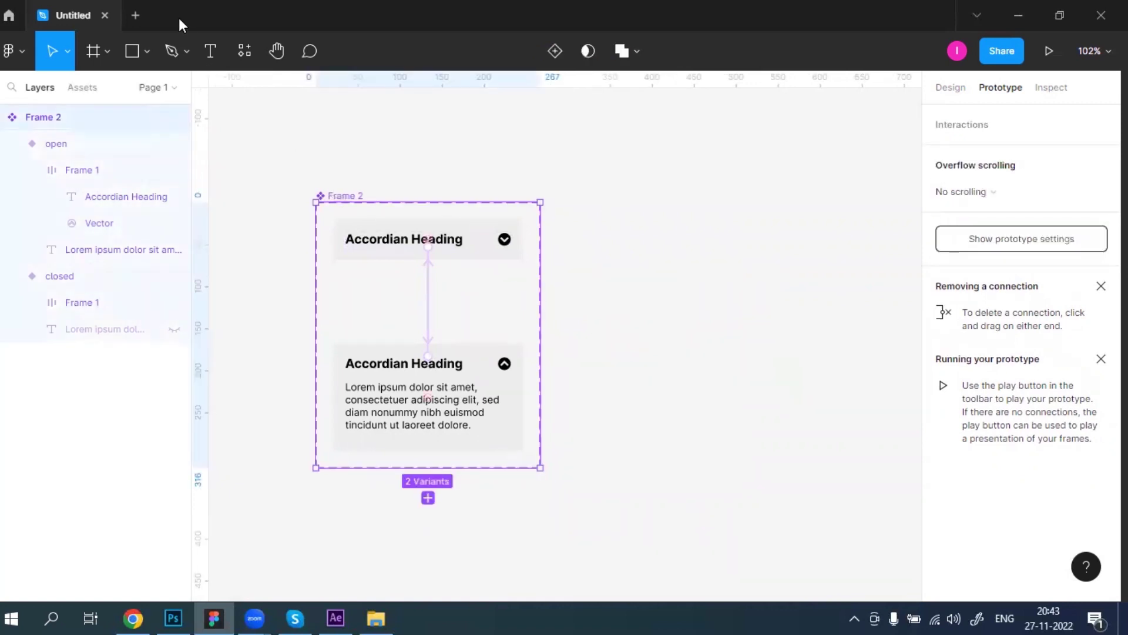
left_click(93, 51)
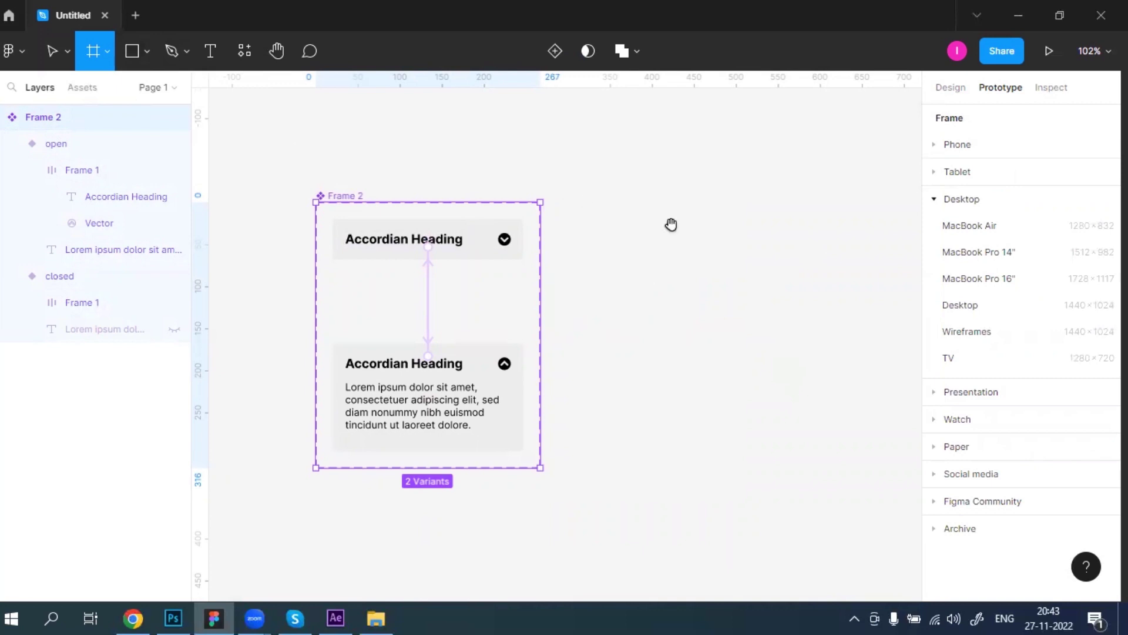
left_click_drag(672, 225, 539, 219)
left_click_drag(429, 174, 869, 462)
Rename Frame 3 to 'Accordian'.
scroll(646, 317, "left", 5)
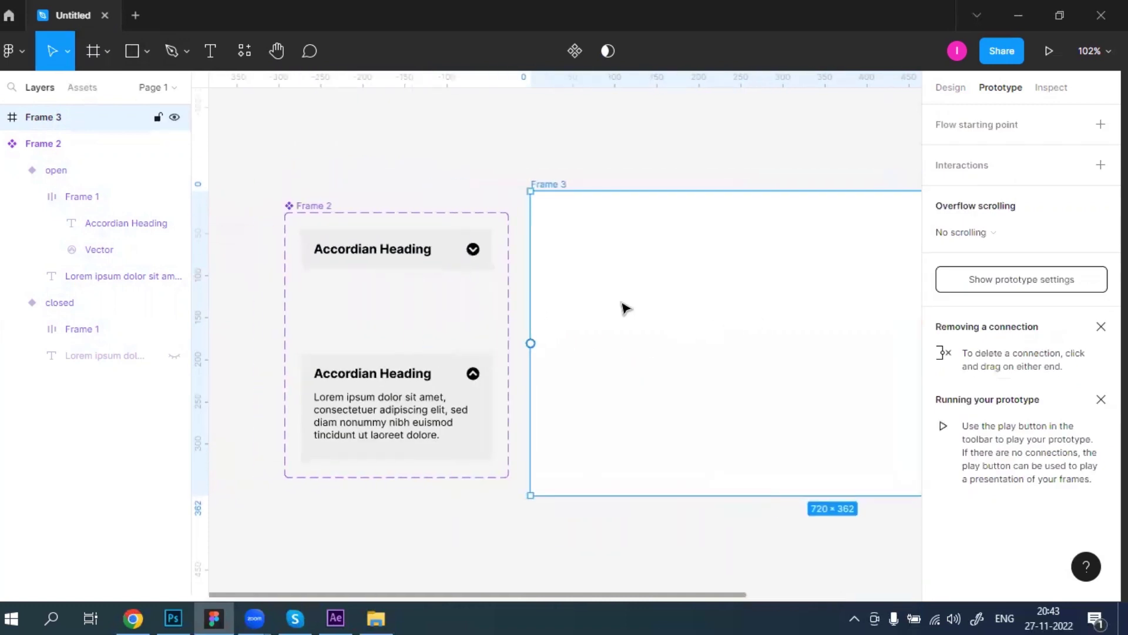
double_click(548, 184)
type("Accord")
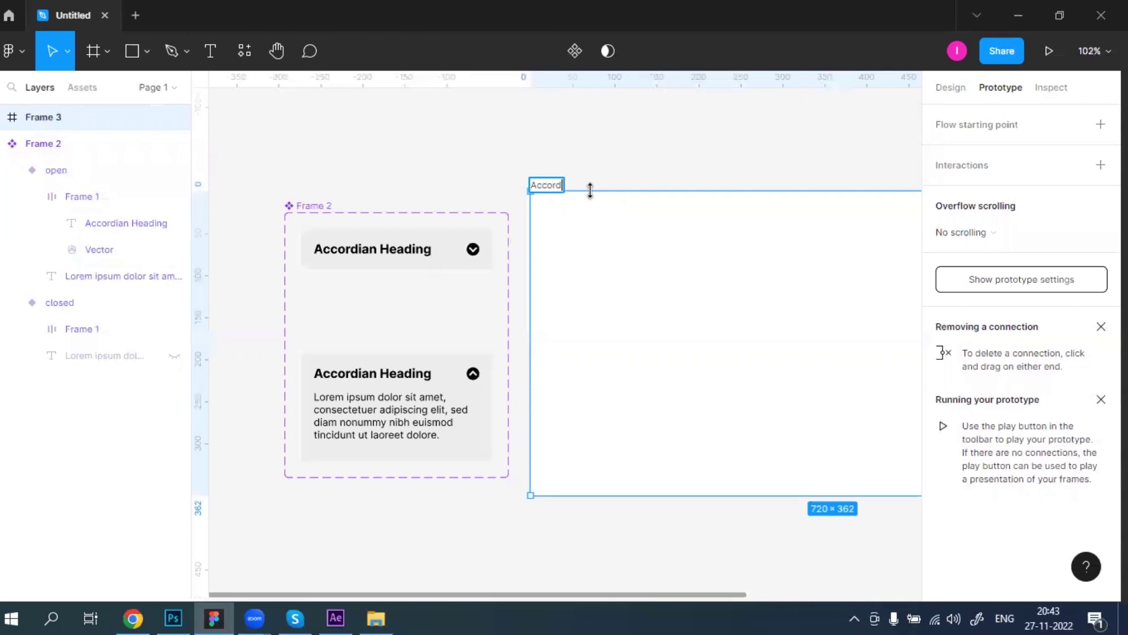
key("Return")
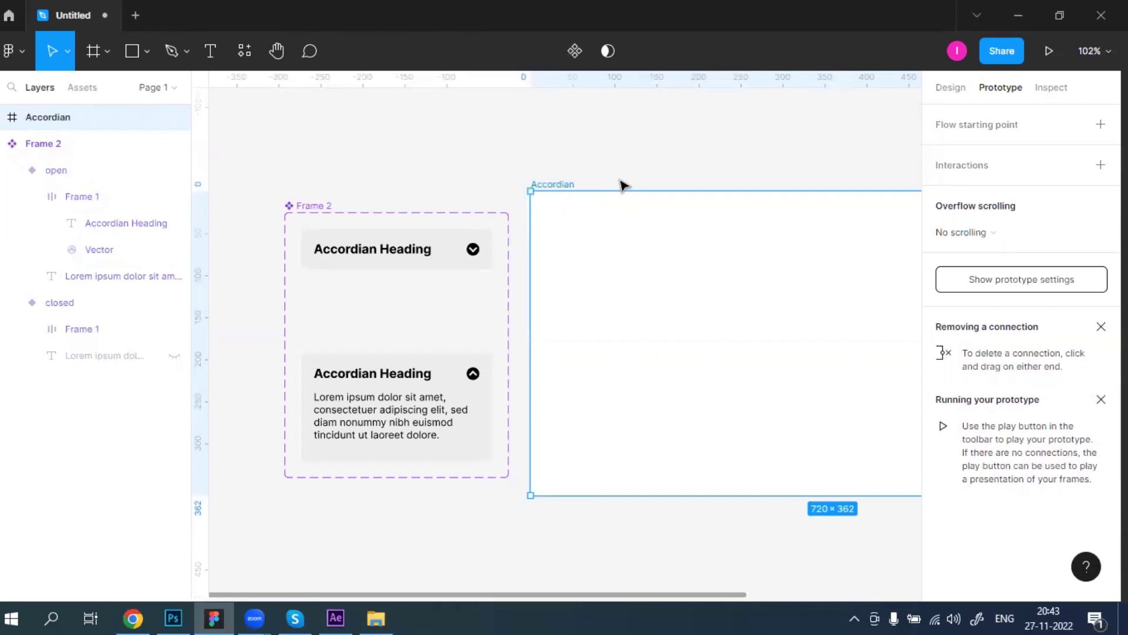
left_click(622, 184)
Drag the accordion component from Assets into the Accordian frame as an instance.
left_click(668, 312)
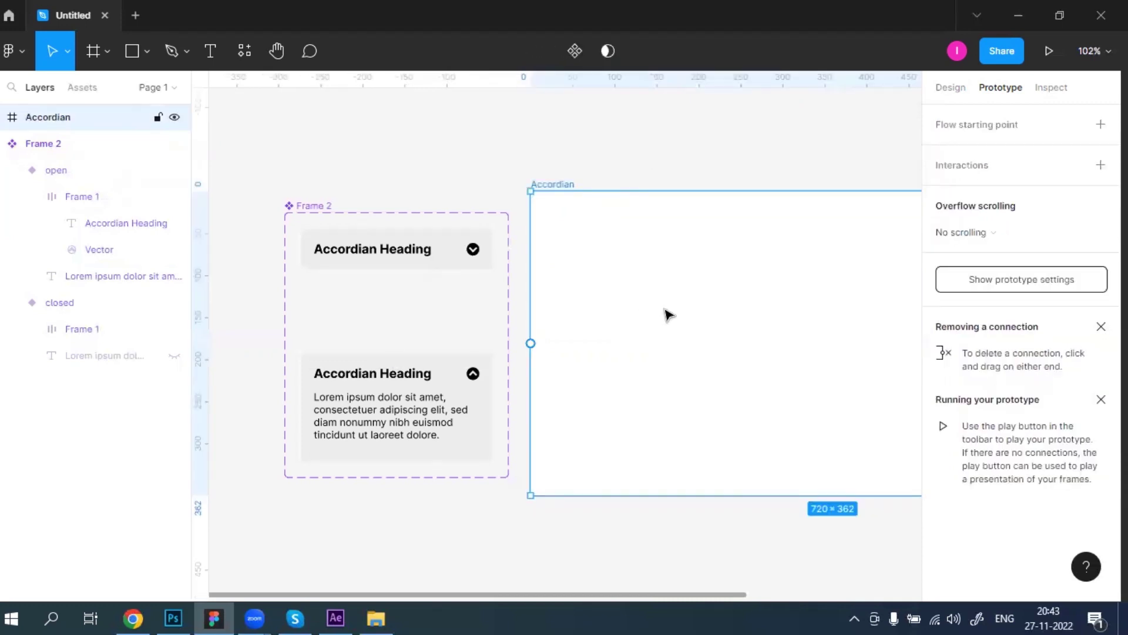
left_click(90, 91)
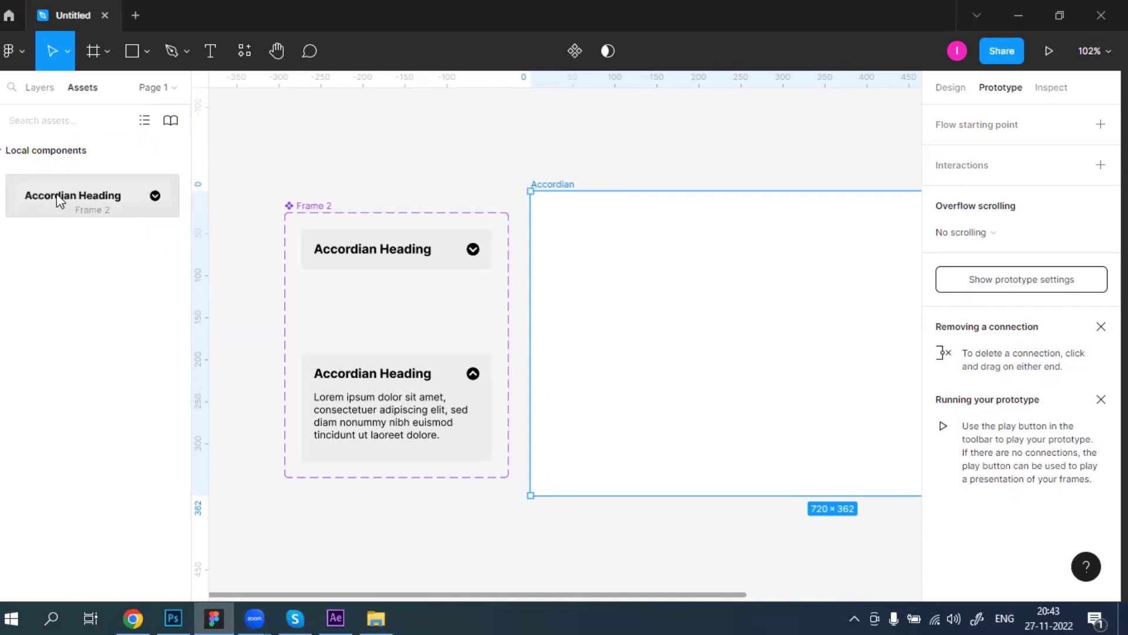
left_click_drag(128, 220, 622, 244)
scroll(629, 322, "right", 5)
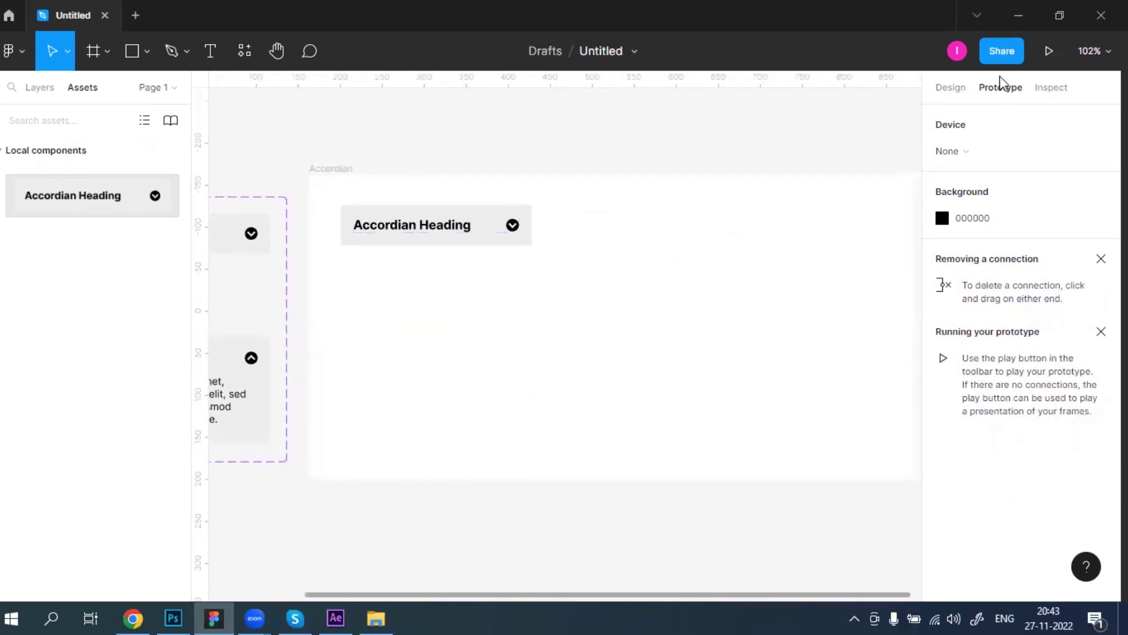
left_click(347, 171)
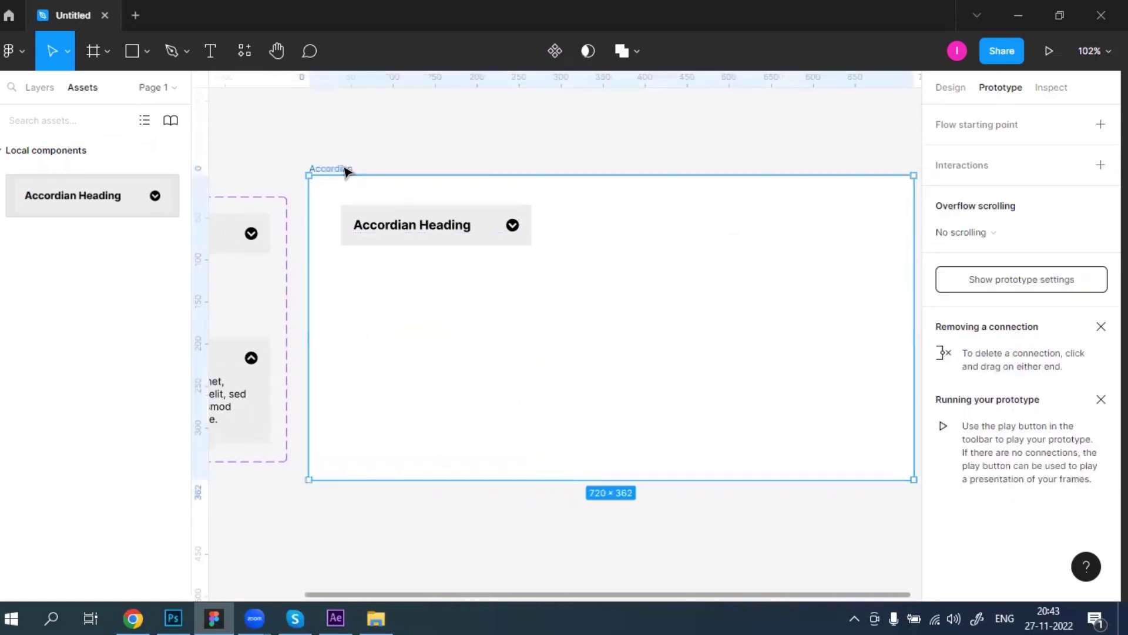
Play the prototype, toggle the single accordion open and closed several times, then return to the editor.
left_click(1050, 49)
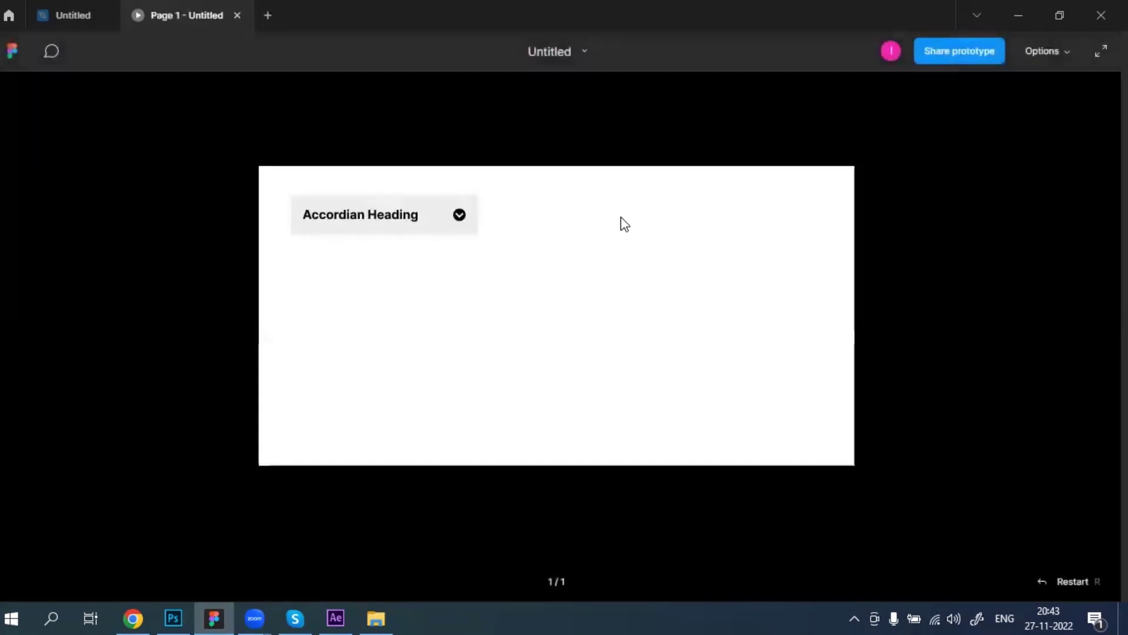
left_click(460, 217)
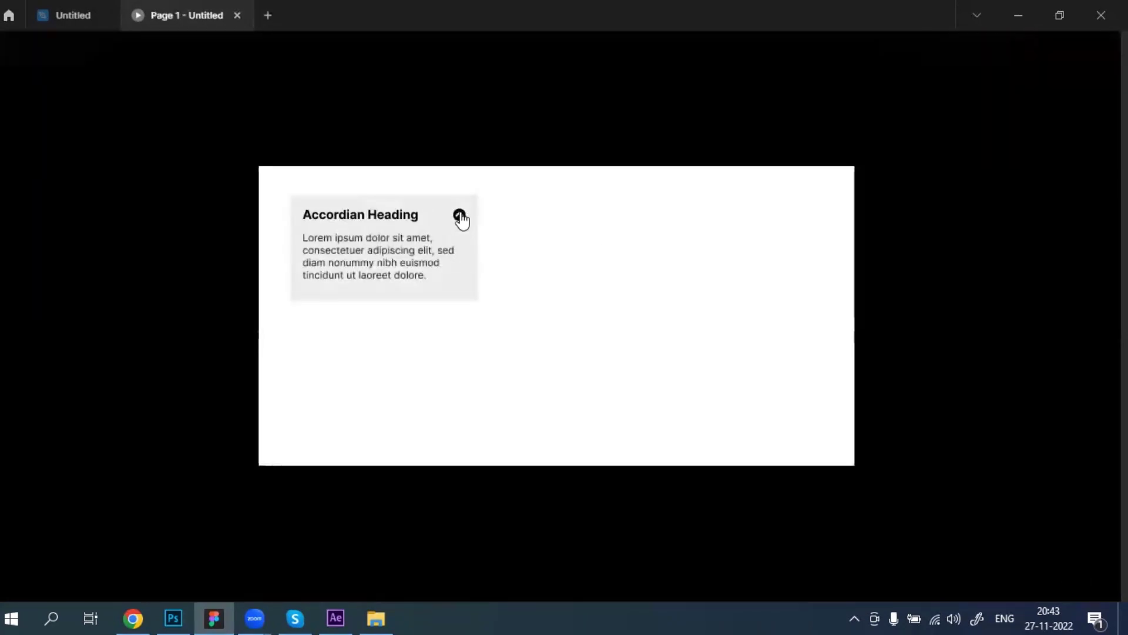
left_click(462, 216)
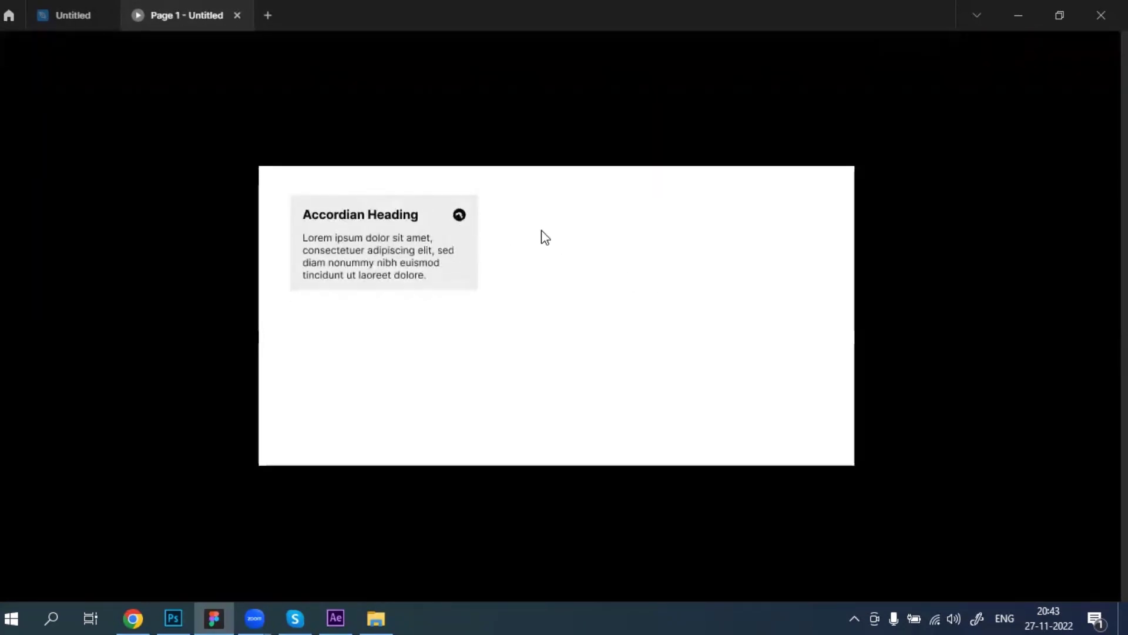
left_click(458, 215)
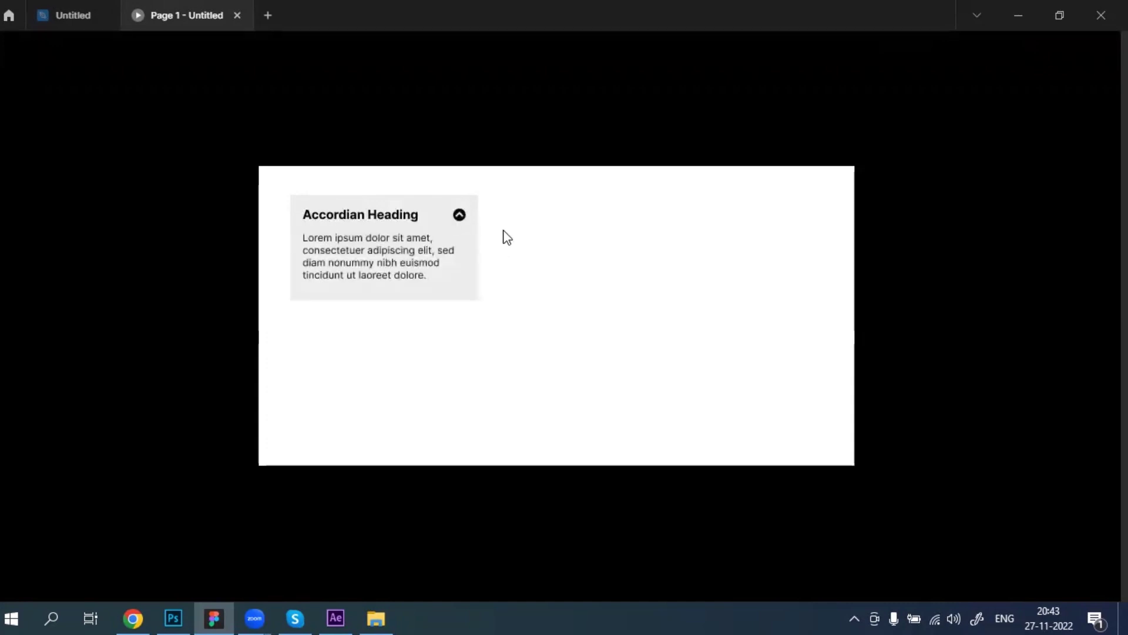
left_click(438, 219)
left_click(458, 216)
left_click(459, 219)
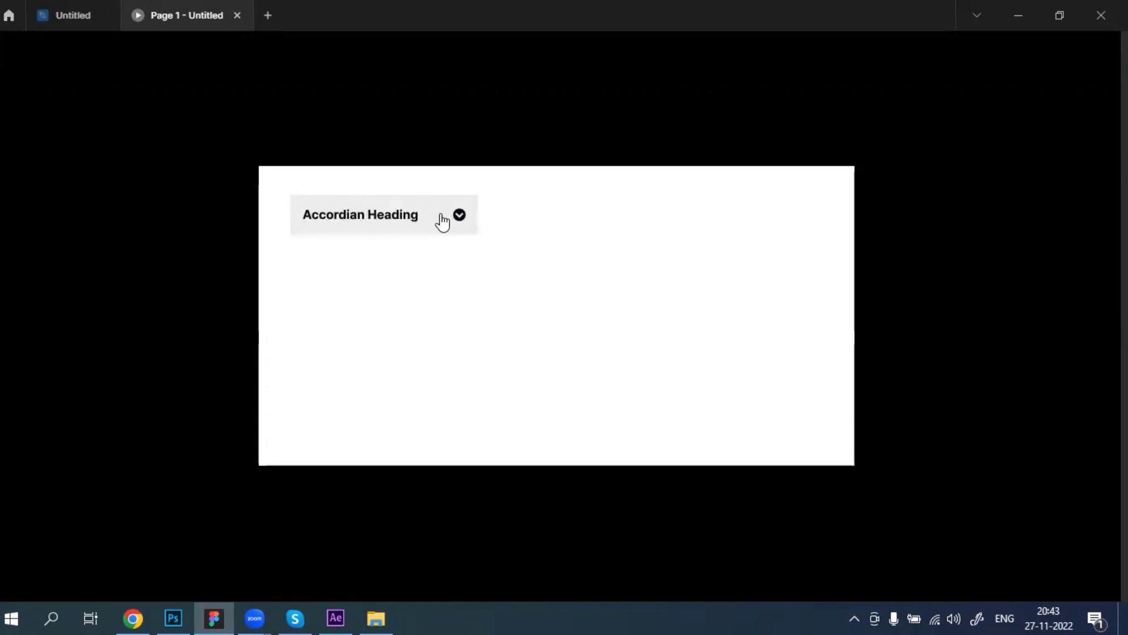
left_click(444, 222)
left_click(58, 17)
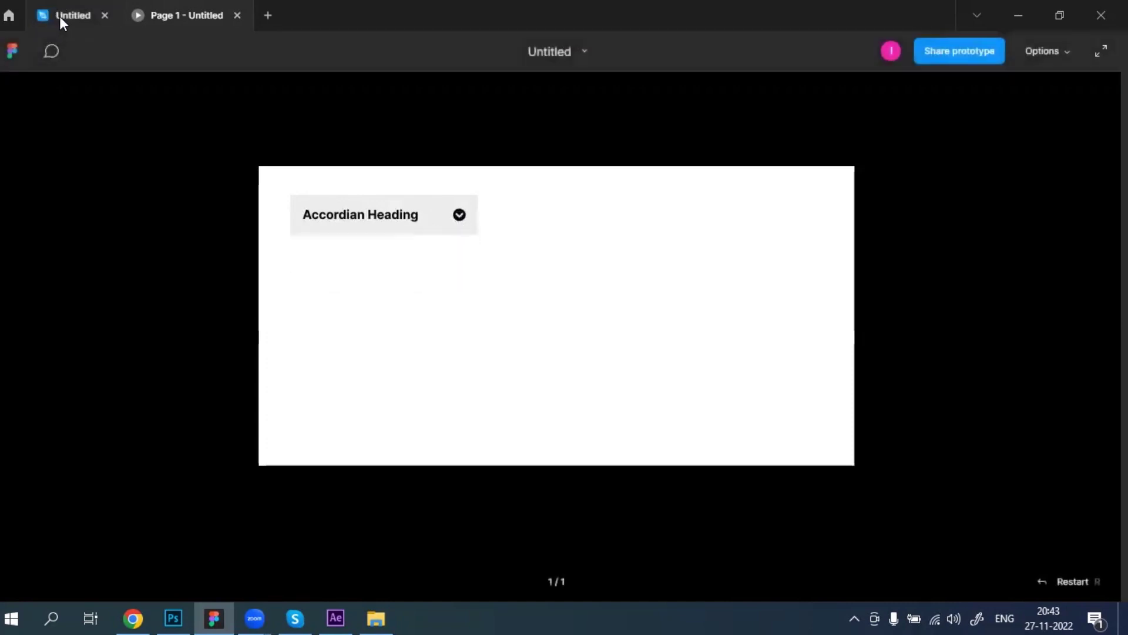
Drag two Accordian Heading instances from Assets into the Accordian frame and align the top one.
left_click_drag(82, 200, 664, 228)
left_click_drag(83, 206, 668, 320)
left_click(699, 234)
left_click_drag(701, 224, 696, 232)
Arrange the three right-column headings and space them evenly.
left_click(705, 271)
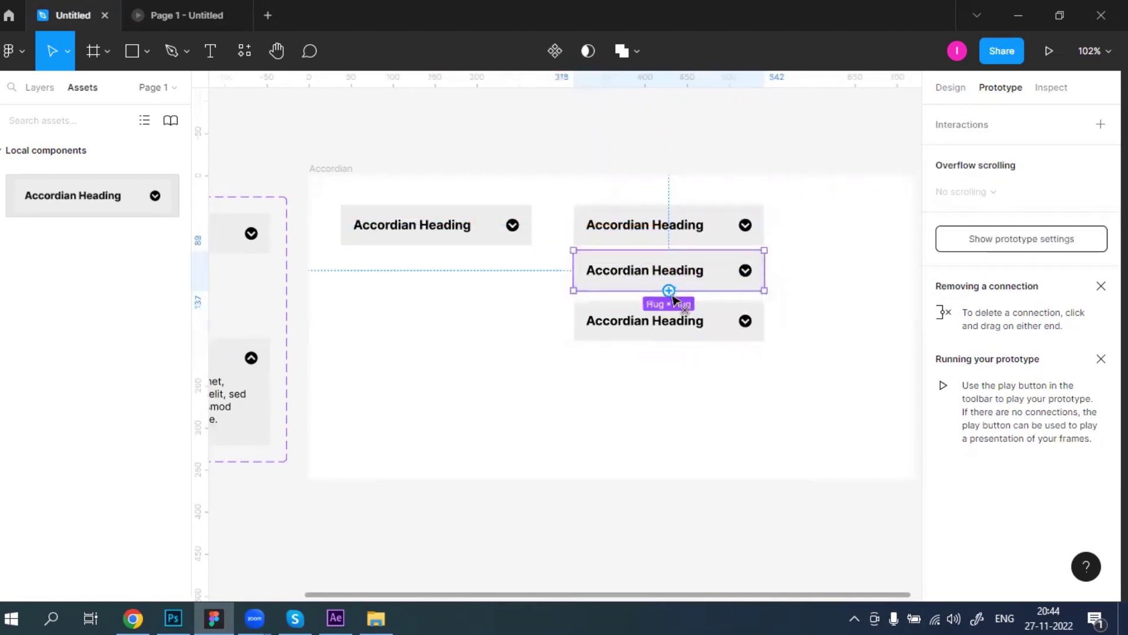
left_click_drag(764, 270, 821, 292)
left_click(962, 91)
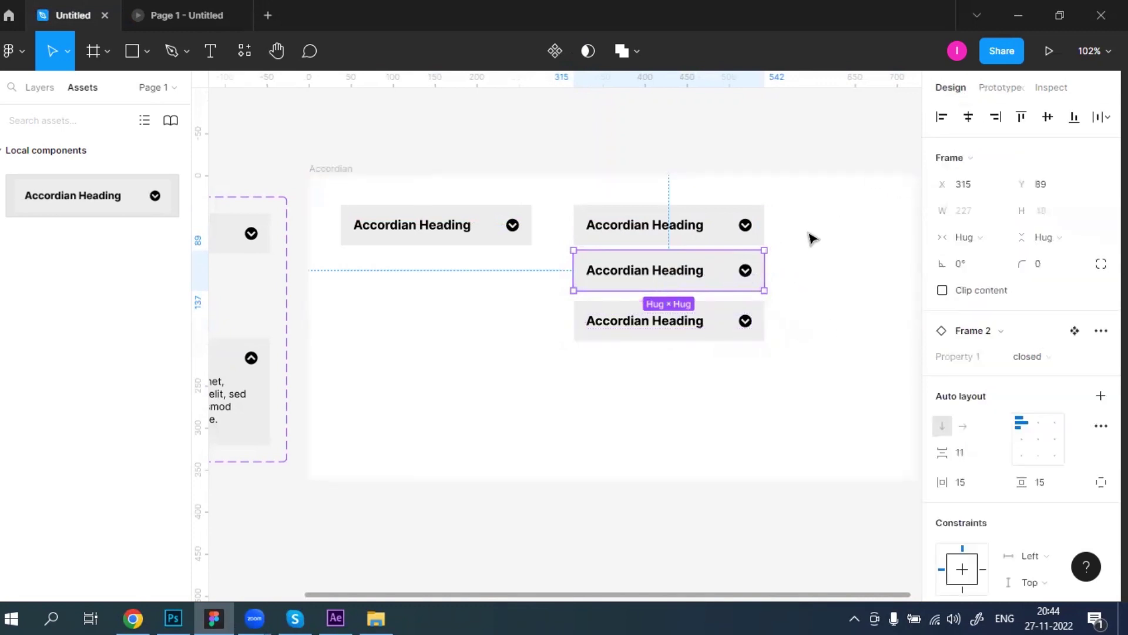
left_click_drag(794, 254, 664, 335)
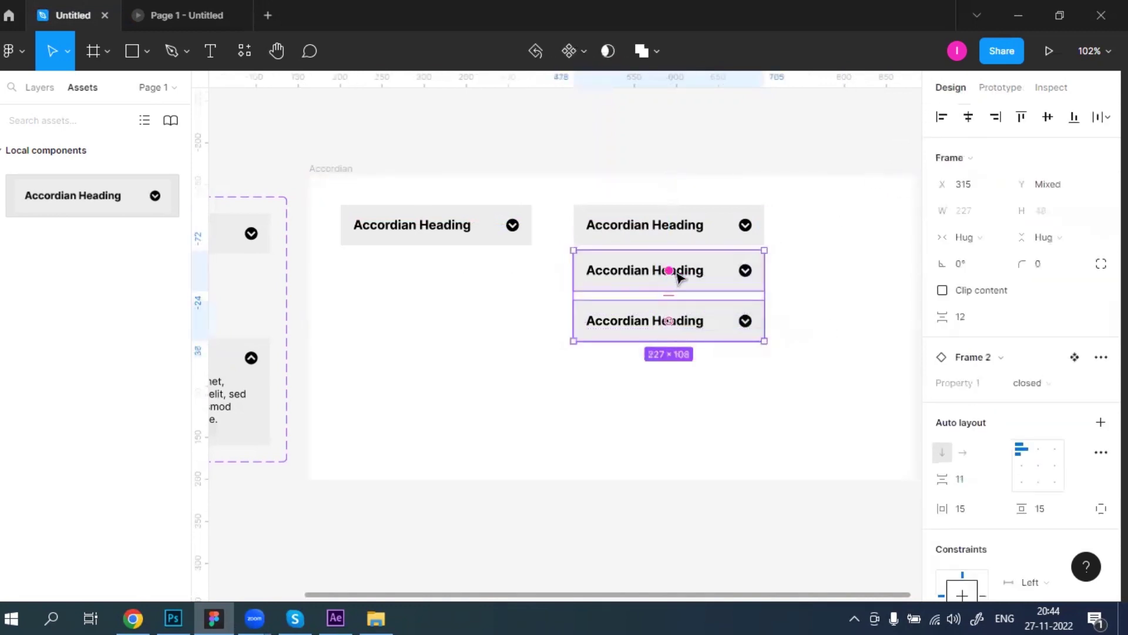
left_click(794, 276)
left_click(713, 275)
left_click(724, 325, "shift")
key("ctrl+a")
key("ctrl+alt+shift+t")
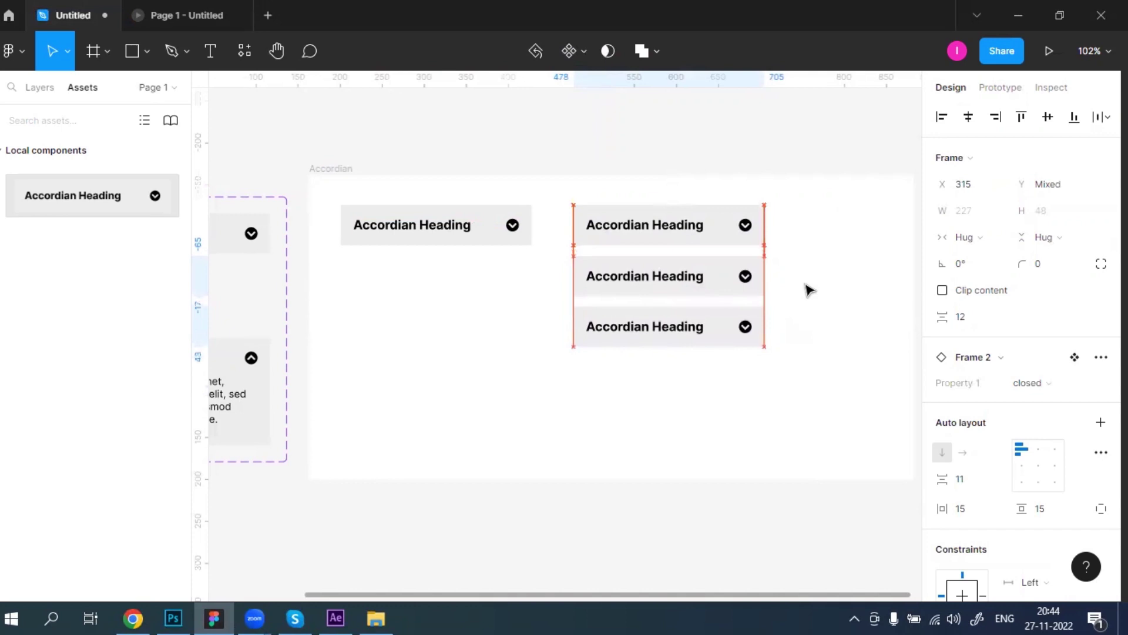
Duplicate the bottom heading to add a fourth row below it.
left_click(806, 289)
left_click(708, 328)
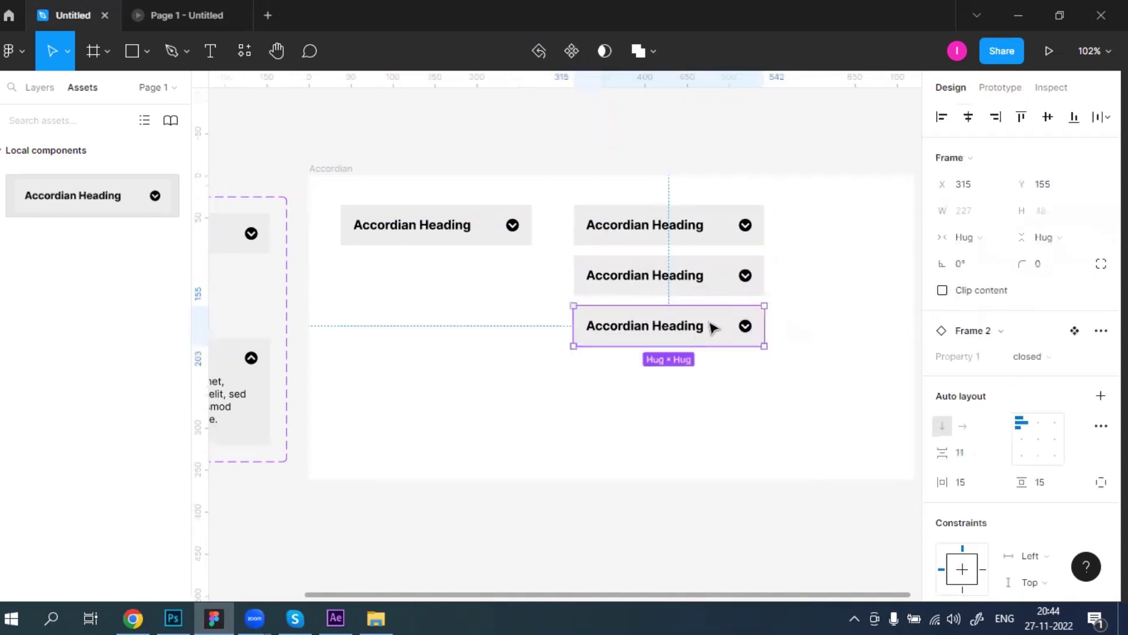
left_click_drag(714, 327, 713, 377)
left_click(805, 343)
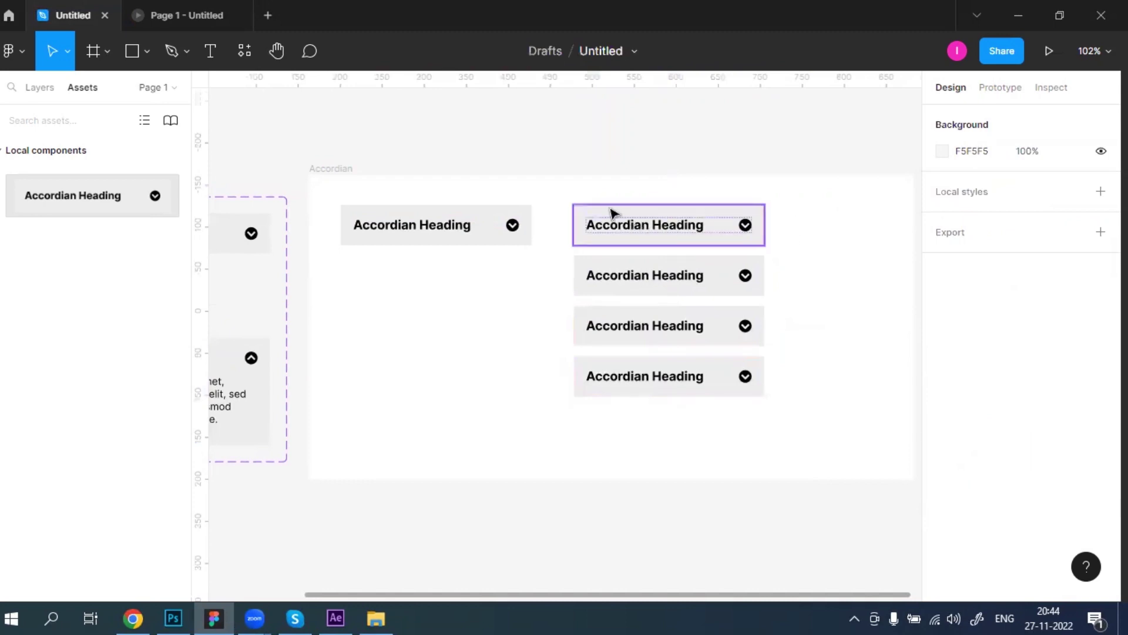
Wrap the four headings in a vertical auto-layout Frame 5 and check its layers.
left_click_drag(564, 193, 778, 433)
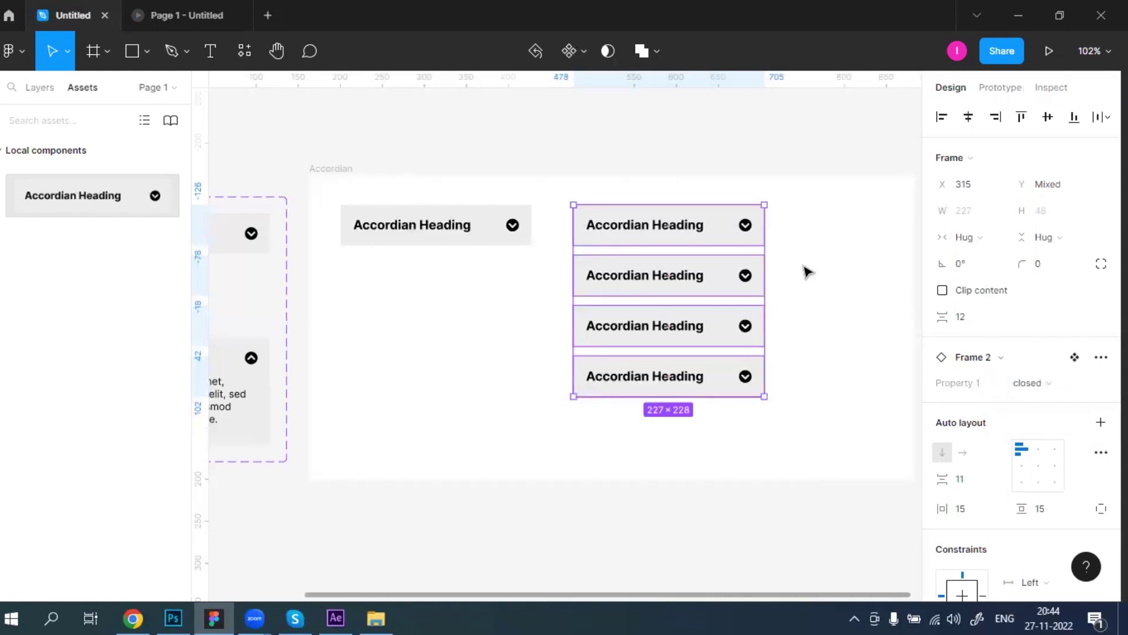
key("shift+a")
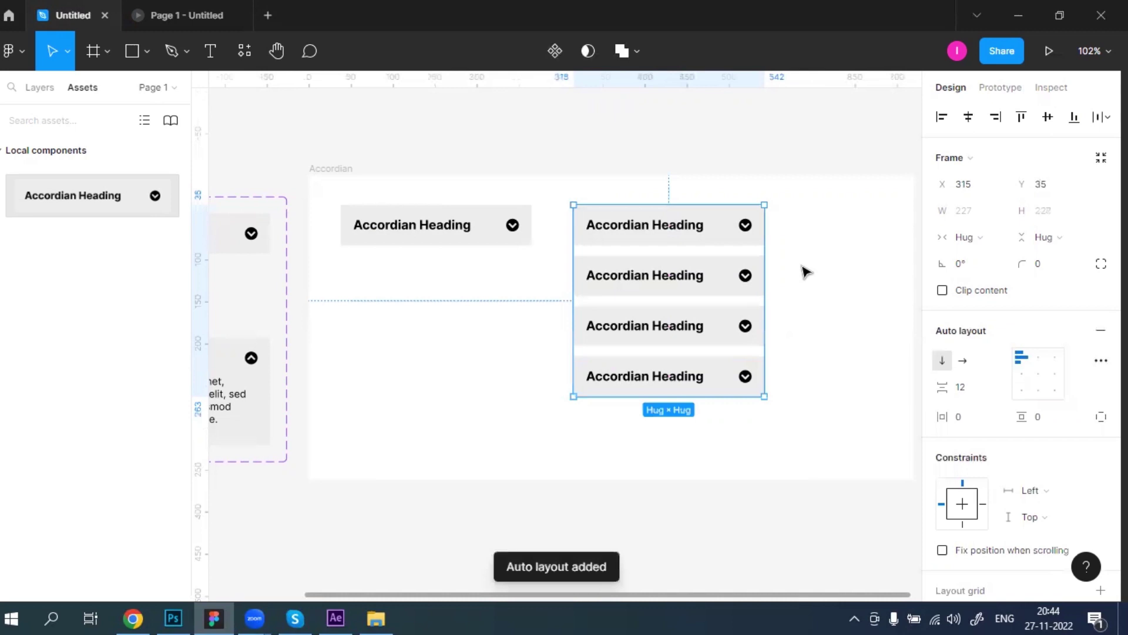
left_click(814, 325)
left_click(729, 295)
left_click(46, 99)
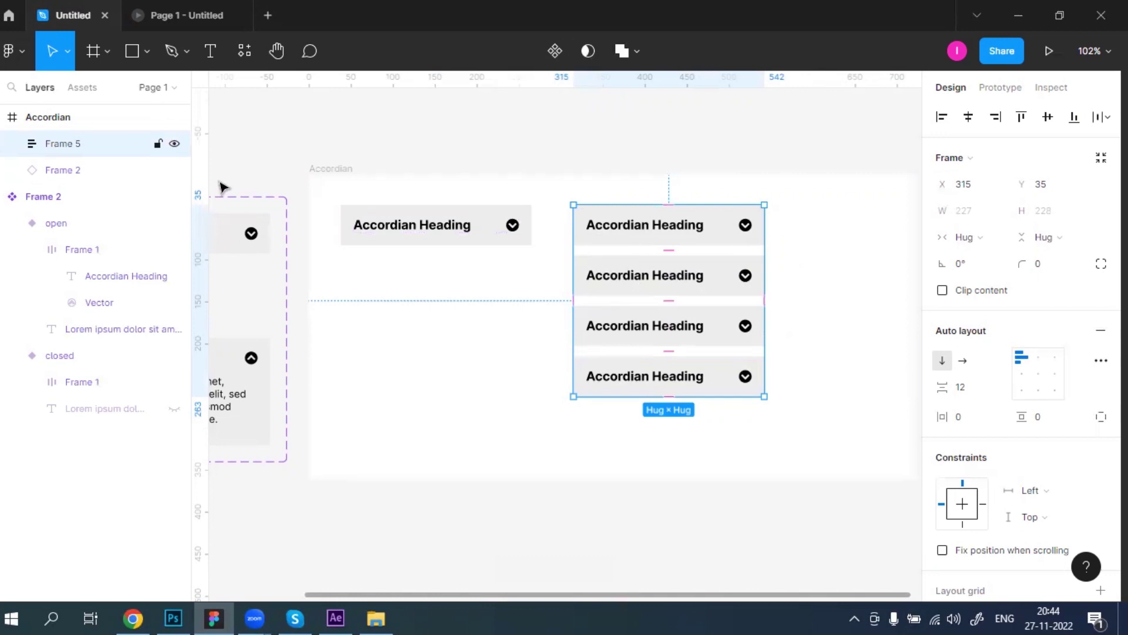
left_click(12, 144)
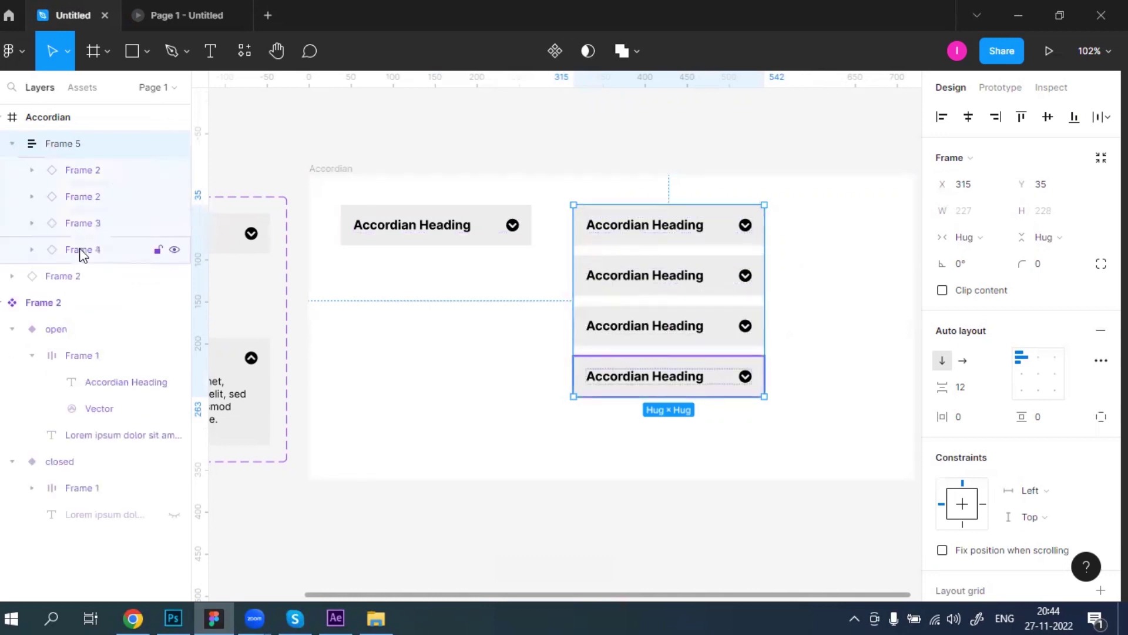
left_click(13, 145)
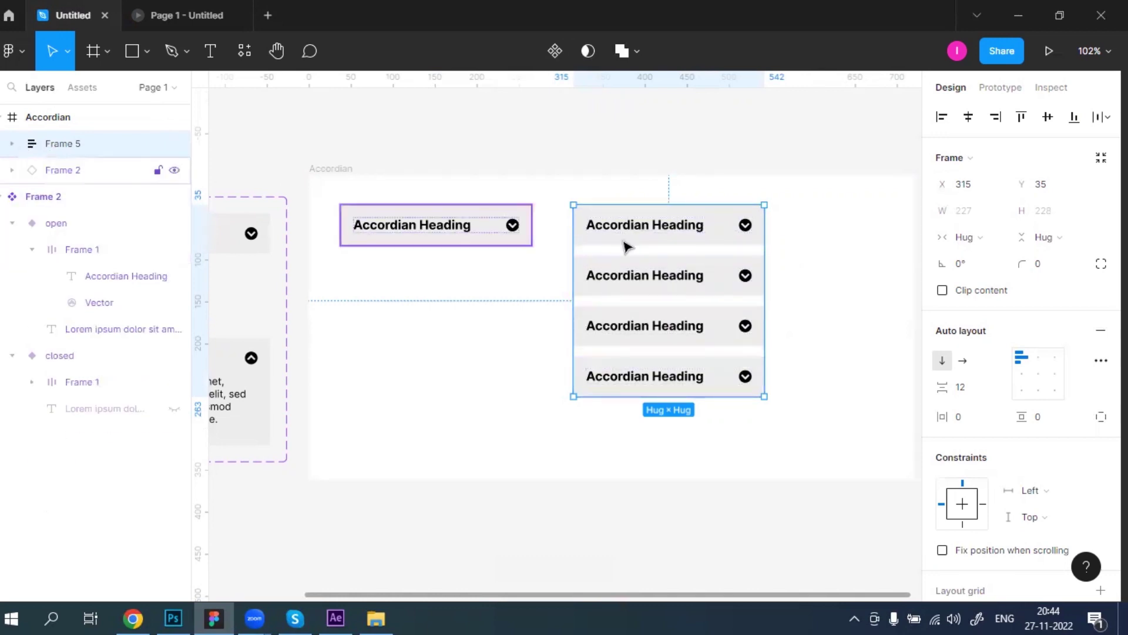
left_click(819, 273)
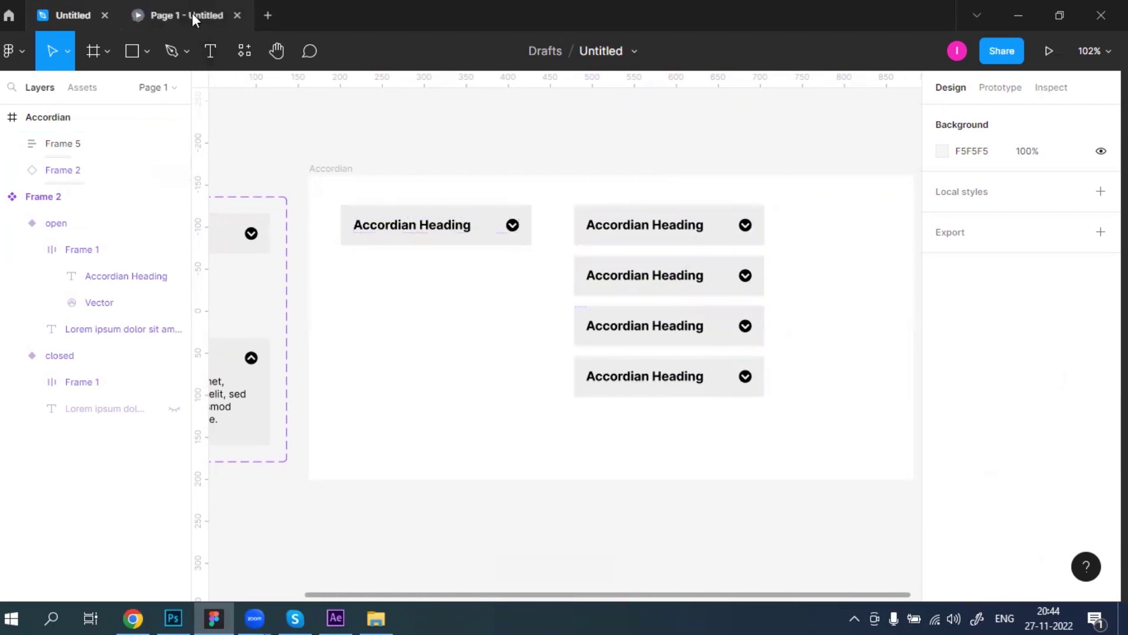
Nudge the four-heading stack slightly right and open the prototype preview.
scroll(641, 229, "right", 4)
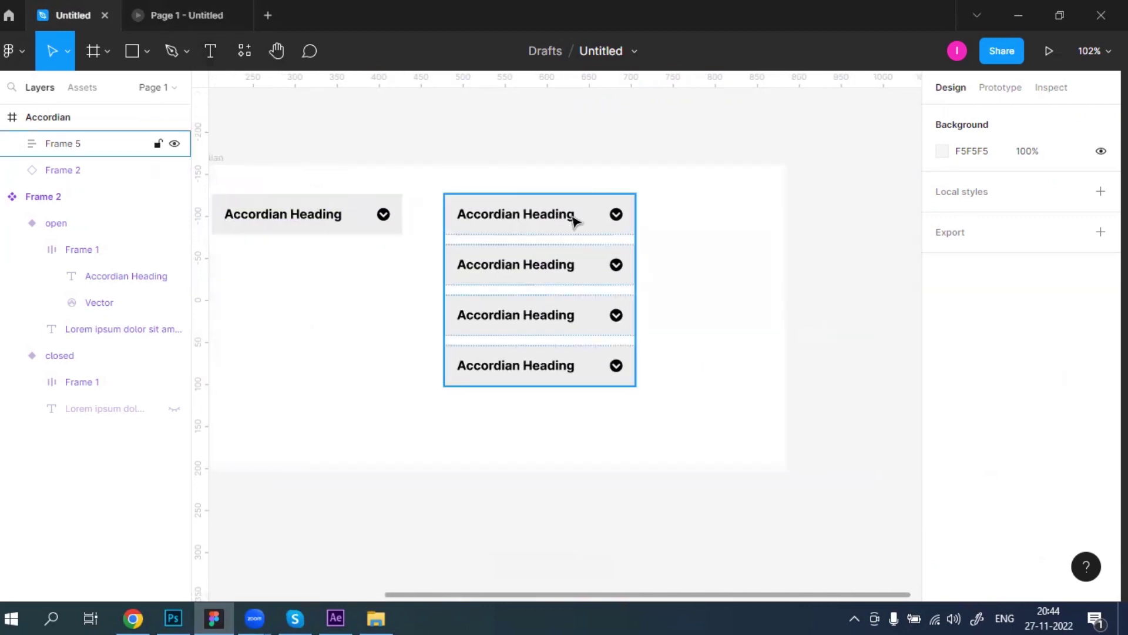
left_click_drag(575, 220, 599, 220)
key("Escape")
left_click(183, 5)
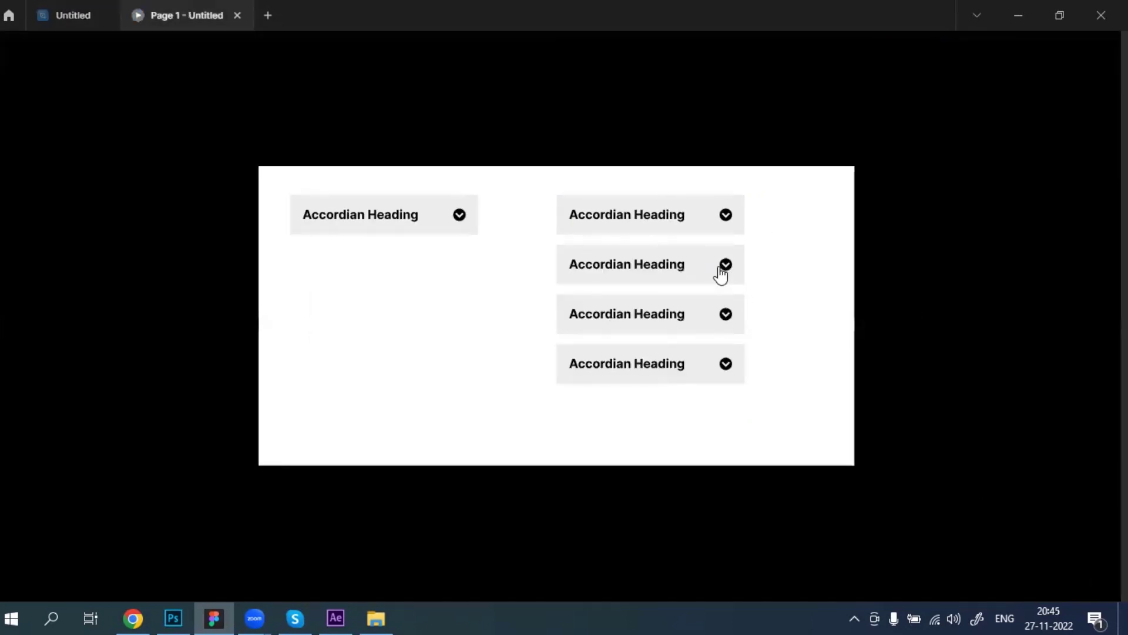
Expand and collapse the first through fourth stacked accordions, checking the rows below shift.
left_click(687, 274)
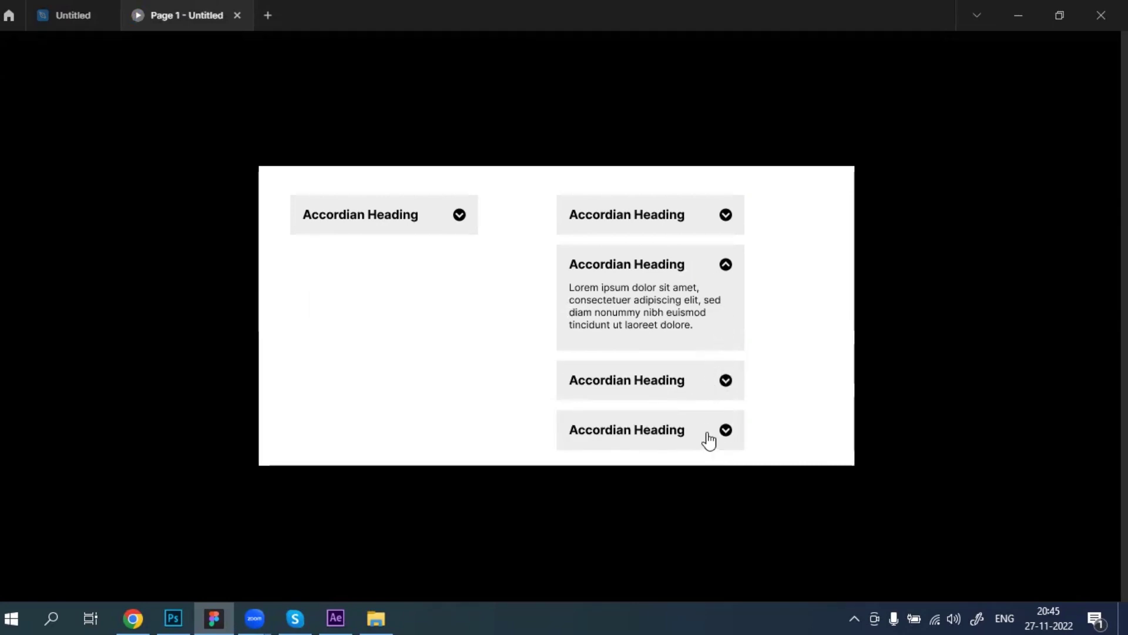
left_click(726, 265)
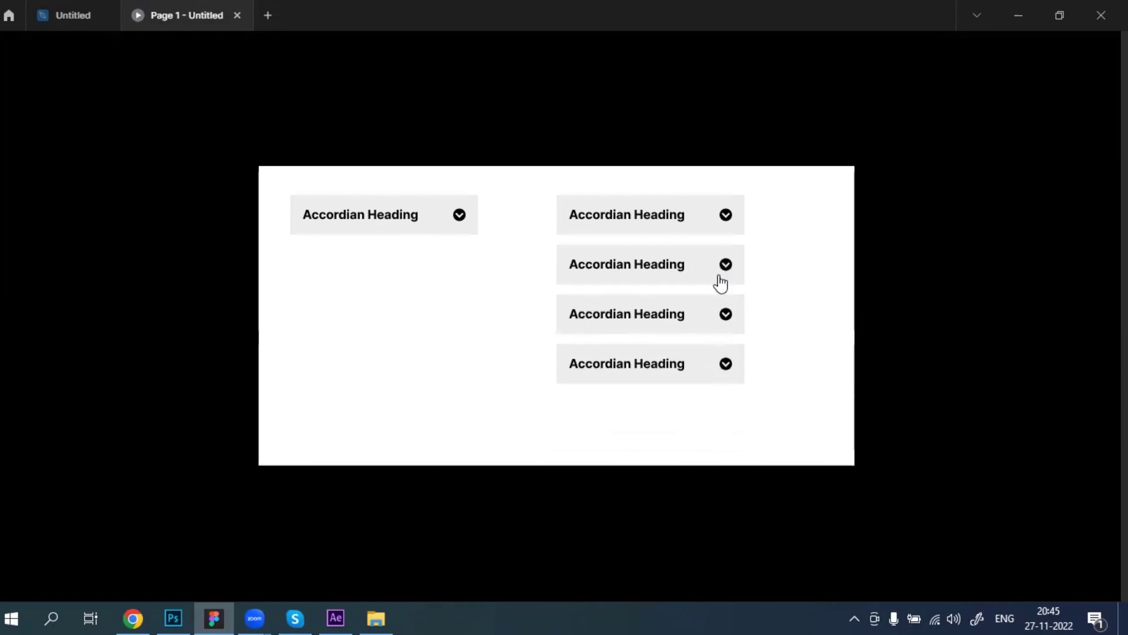
left_click(724, 364)
left_click(725, 367)
left_click(727, 317)
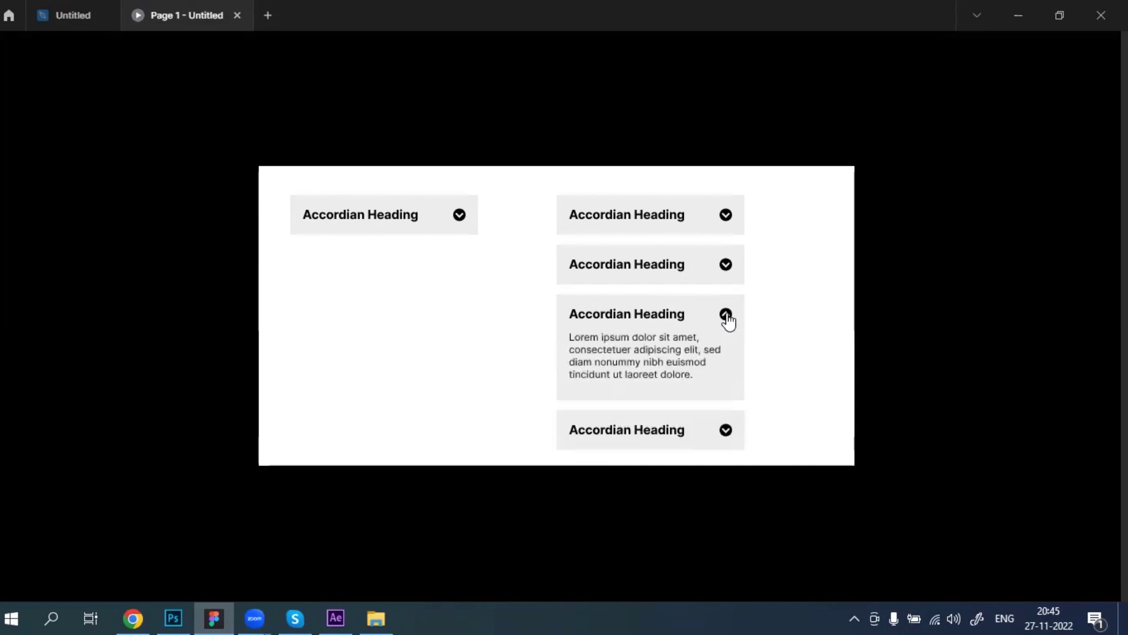
left_click(727, 318)
left_click(727, 265)
left_click(726, 216)
left_click(727, 216)
left_click(727, 263)
left_click(728, 316)
left_click(728, 316)
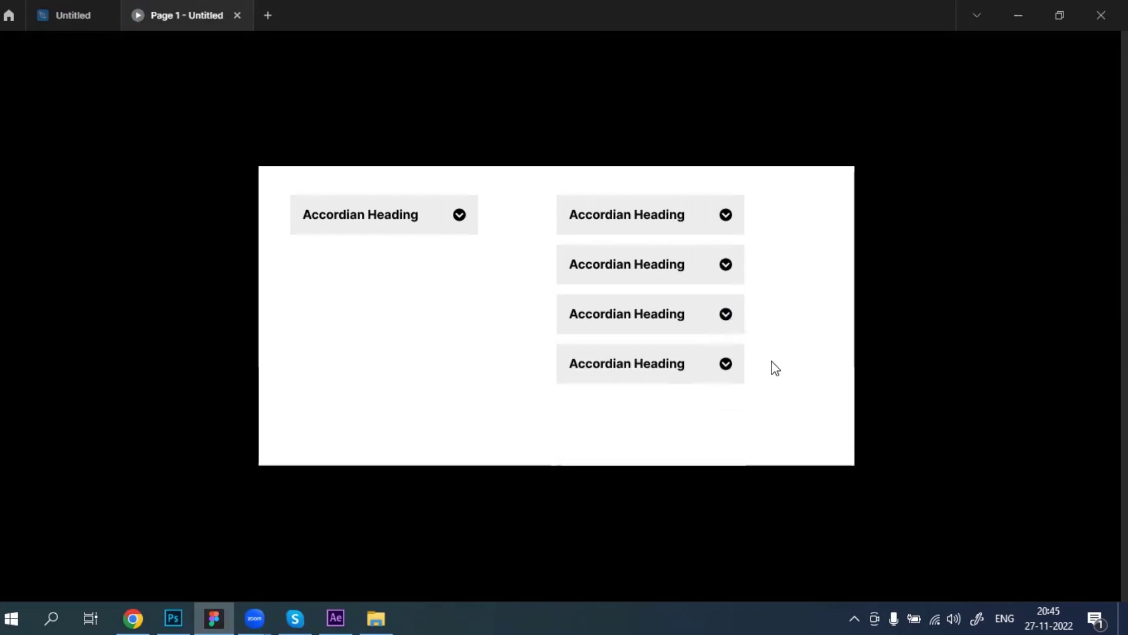
left_click(723, 268)
left_click(727, 267)
left_click(729, 317)
left_click(727, 317)
left_click(724, 268)
left_click(724, 268)
Toggle the top right-column accordion and the single left accordion, then return to the editor.
left_click(715, 225)
left_click(716, 225)
left_click(714, 218)
left_click(714, 219)
left_click(456, 217)
left_click(457, 217)
left_click(655, 227)
left_click(655, 227)
left_click(667, 224)
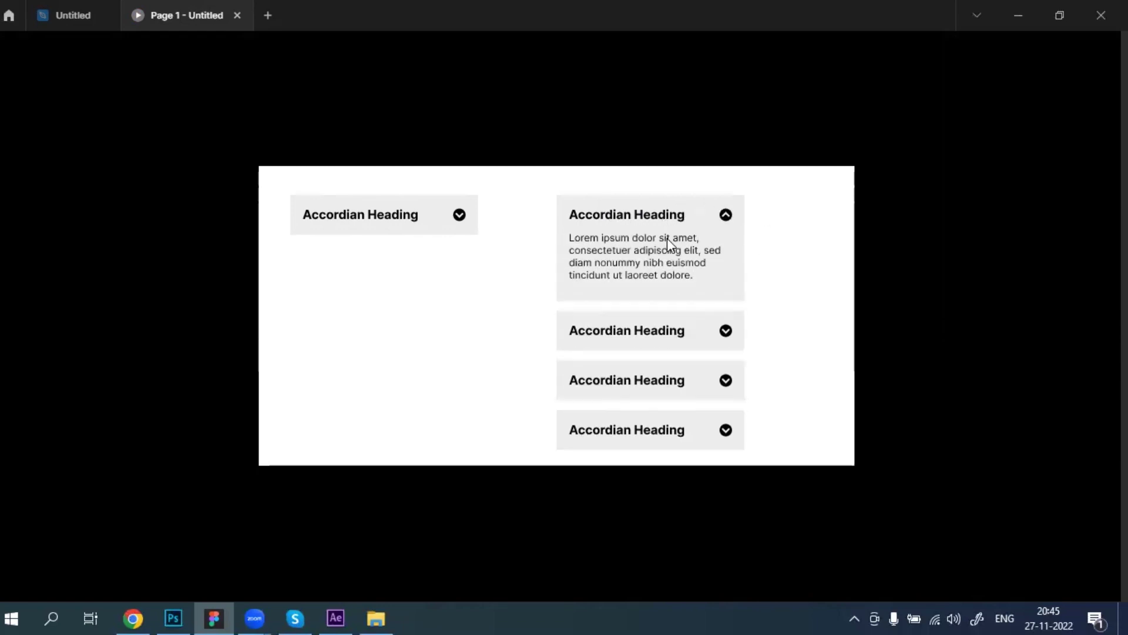
left_click(673, 217)
left_click(106, 21)
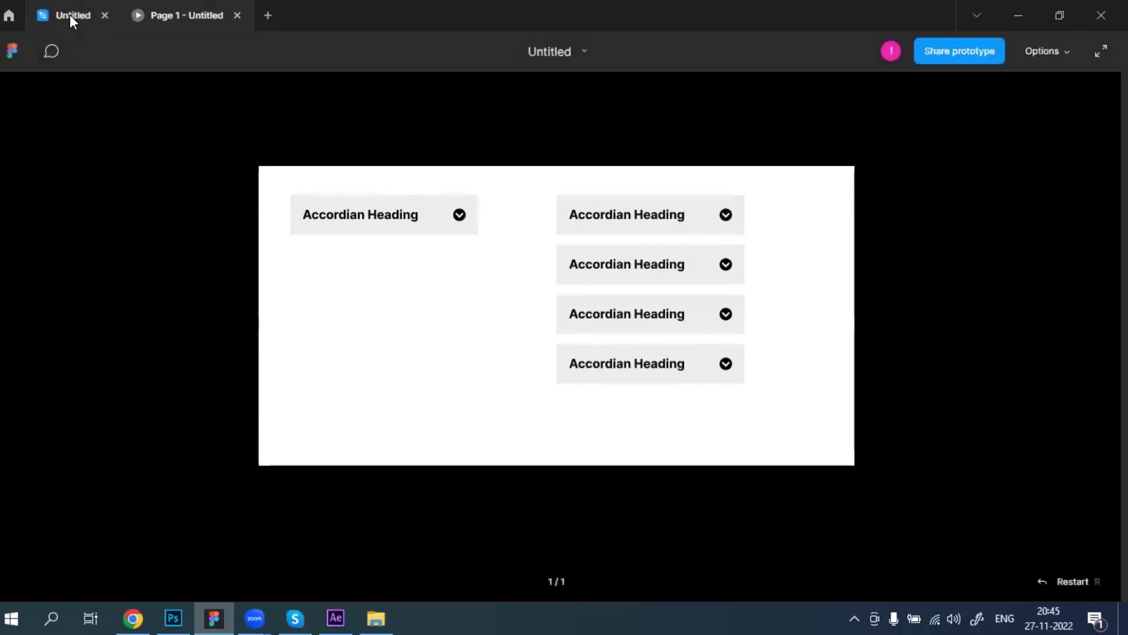